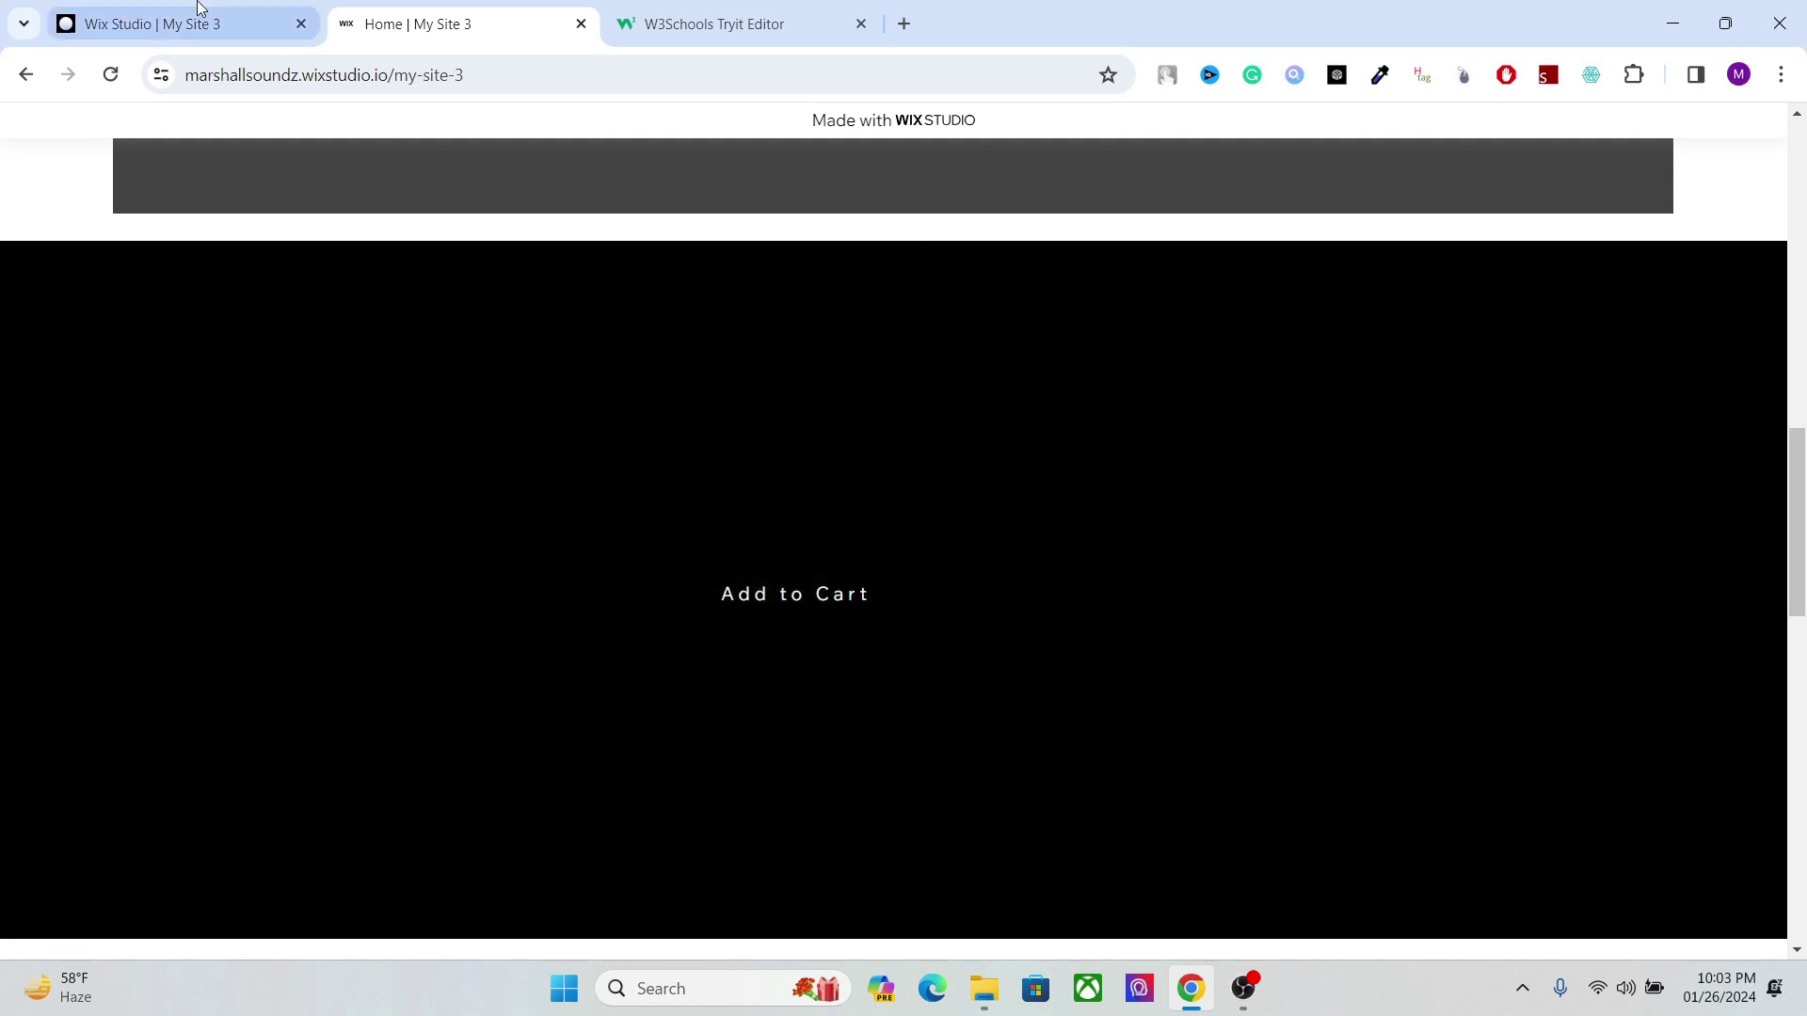
Step: Insert a blank section under the image slider and fill its background with black
{"action": "left_click", "coordinate": [150, 24]}
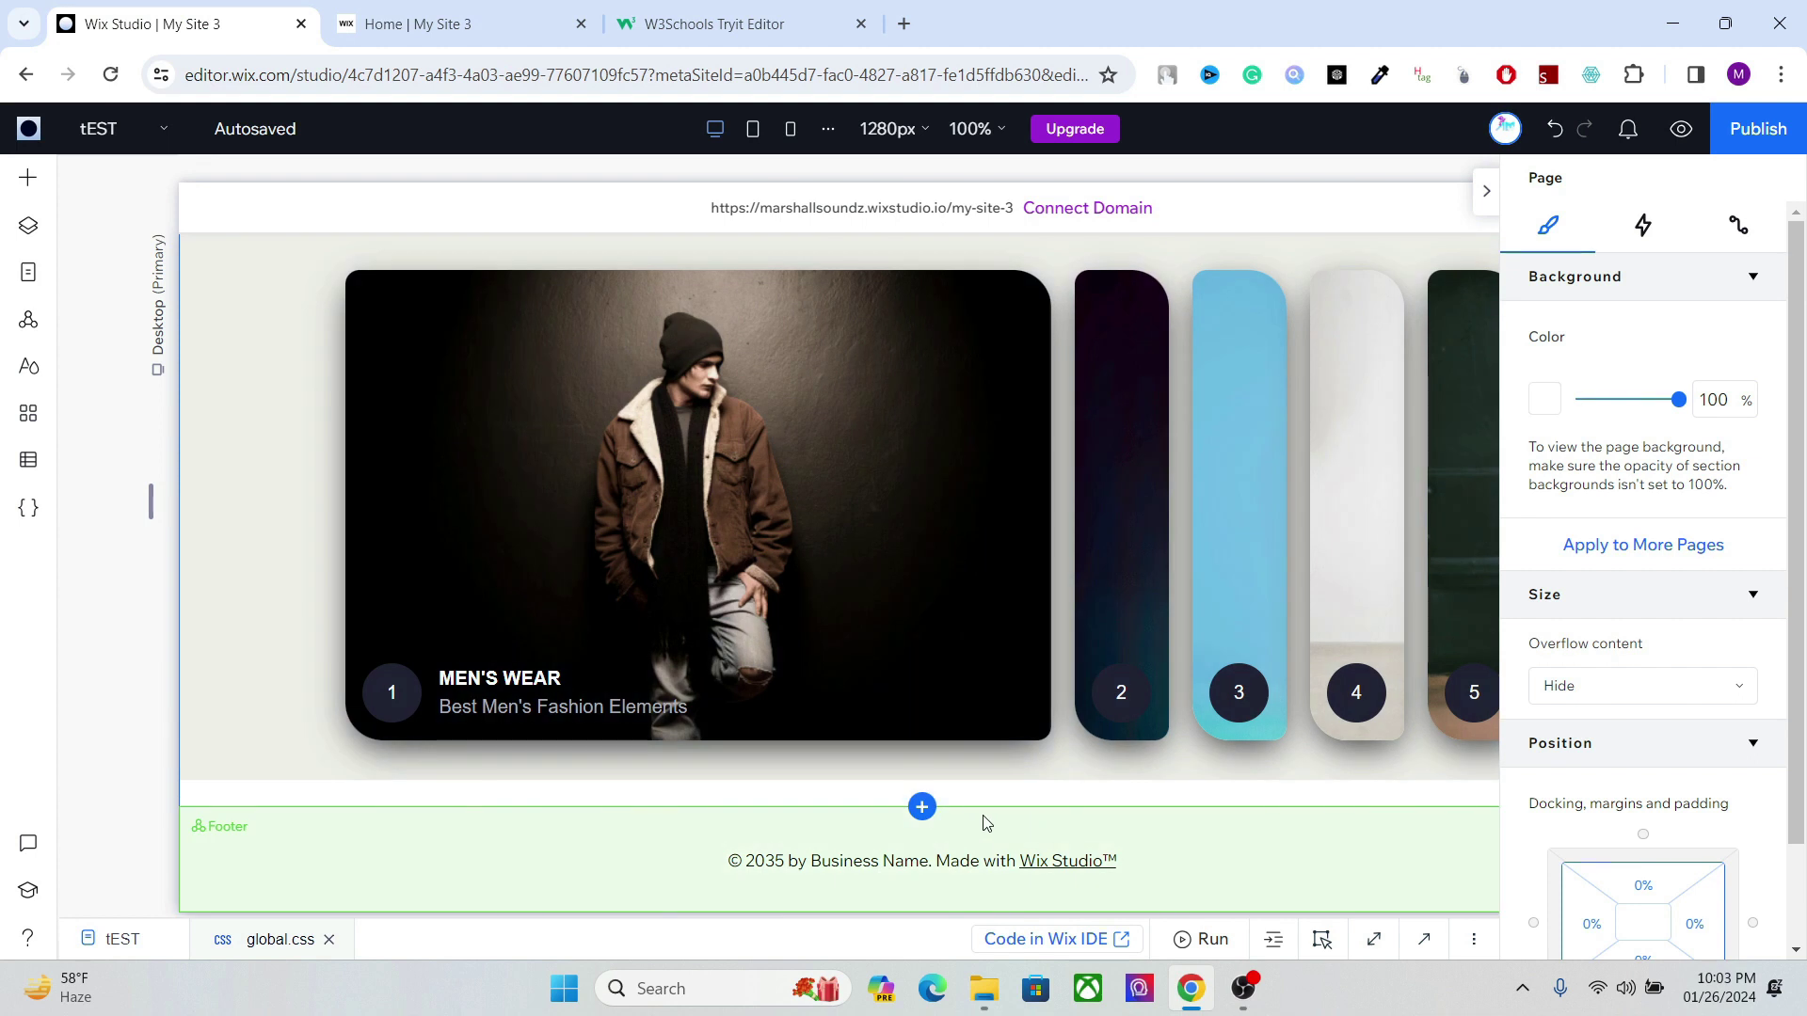
{"action": "left_click", "coordinate": [920, 805]}
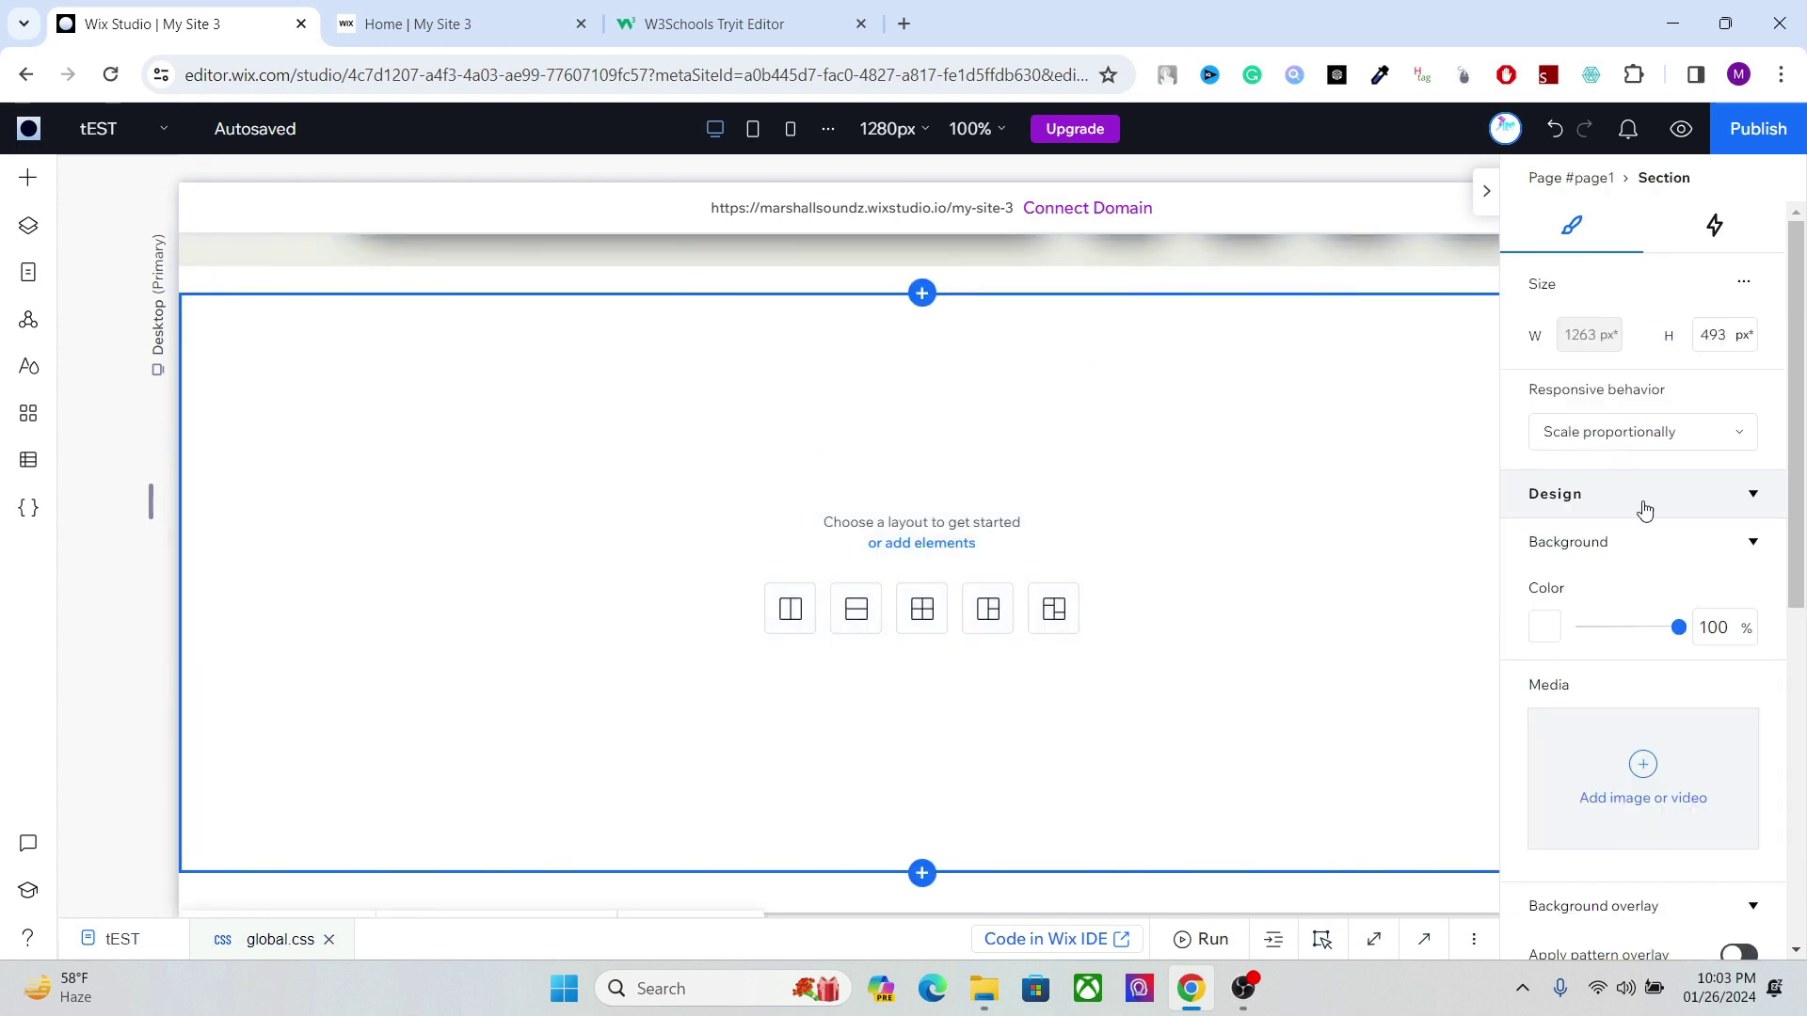
{"action": "left_click", "coordinate": [1551, 630]}
{"action": "left_click", "coordinate": [1760, 598]}
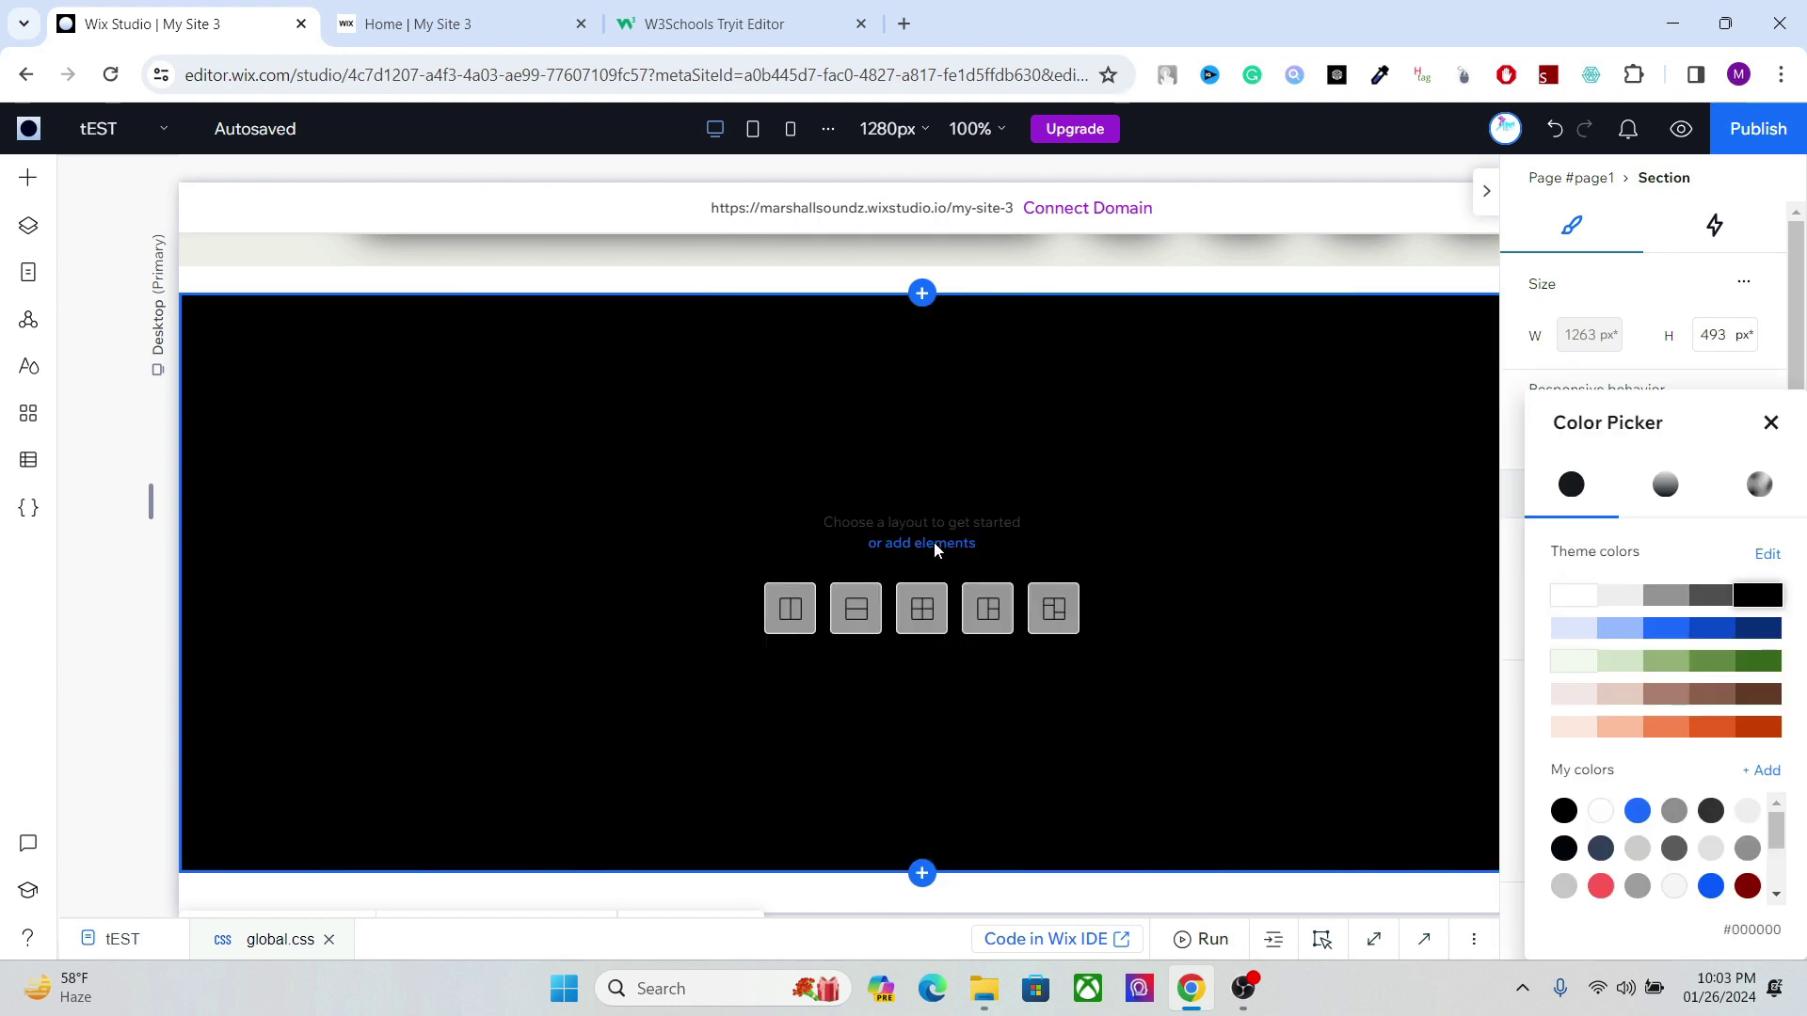
{"action": "left_click", "coordinate": [934, 542]}
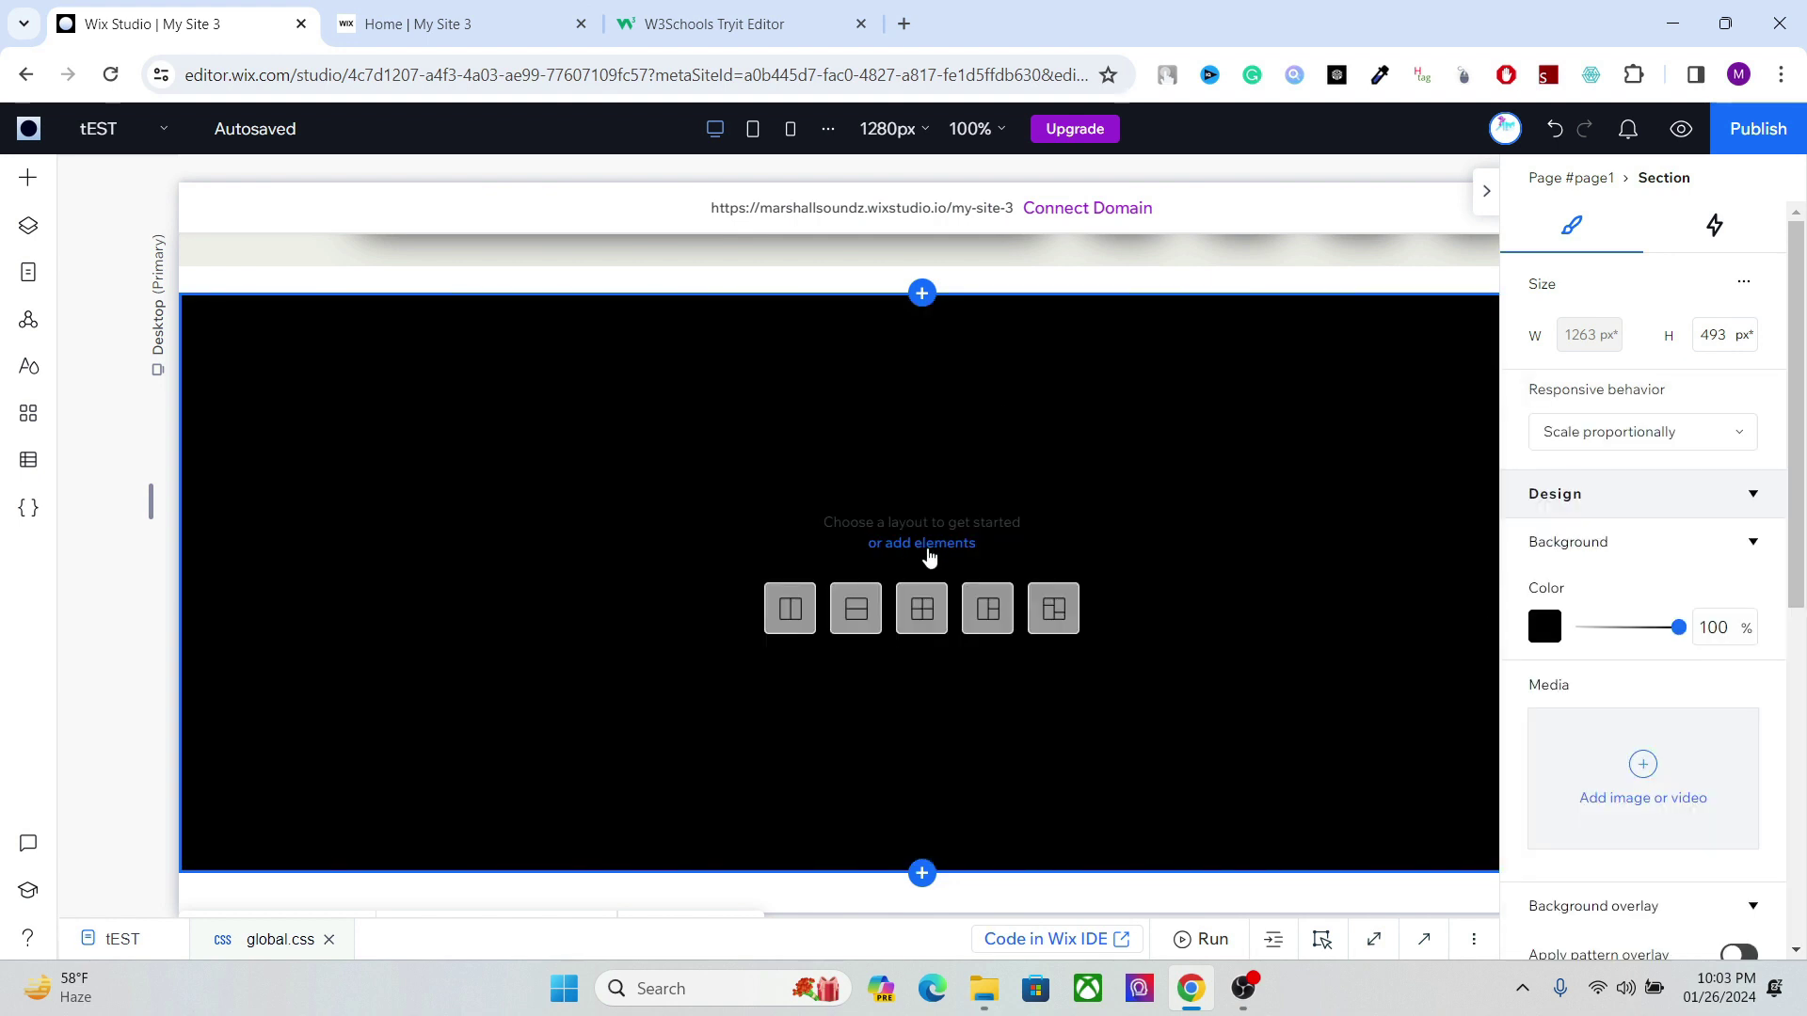
Step: Drop the View More button into the black section, enlarge it to 167×49 px, and move it lower
{"action": "left_click", "coordinate": [929, 545]}
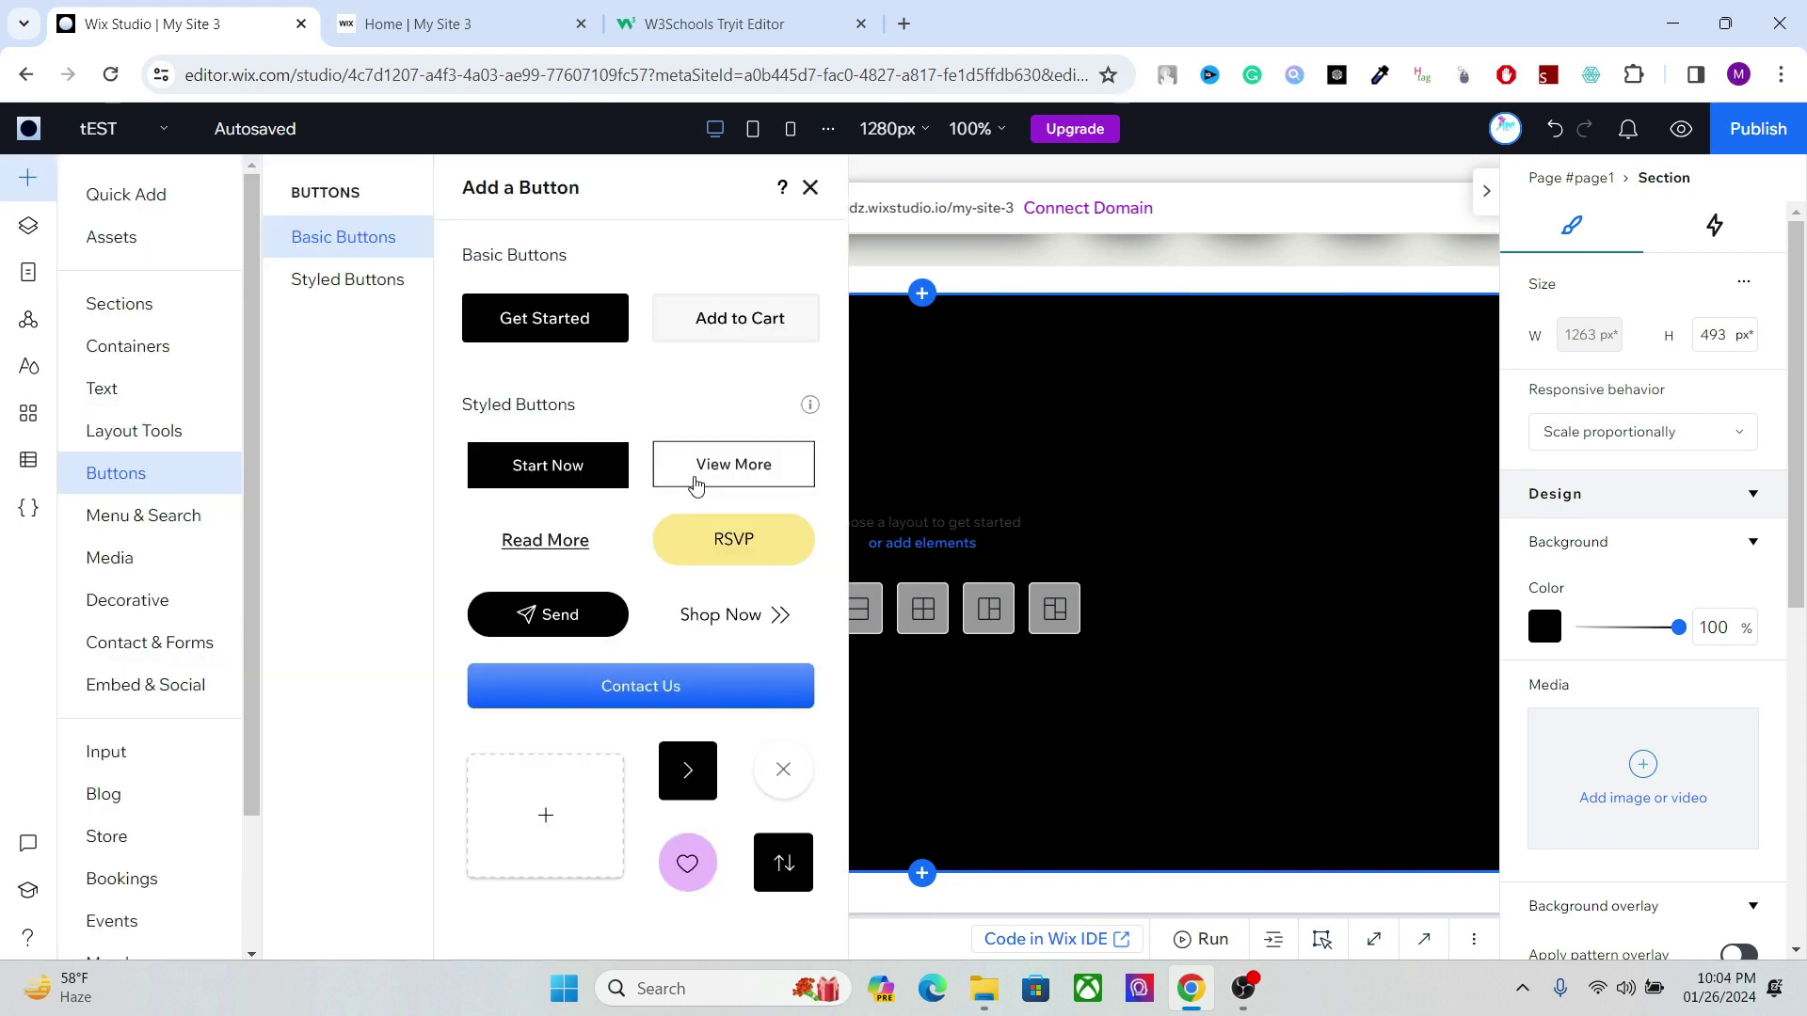
{"action": "left_click_drag", "start_coordinate": [696, 484], "coordinate": [830, 551]}
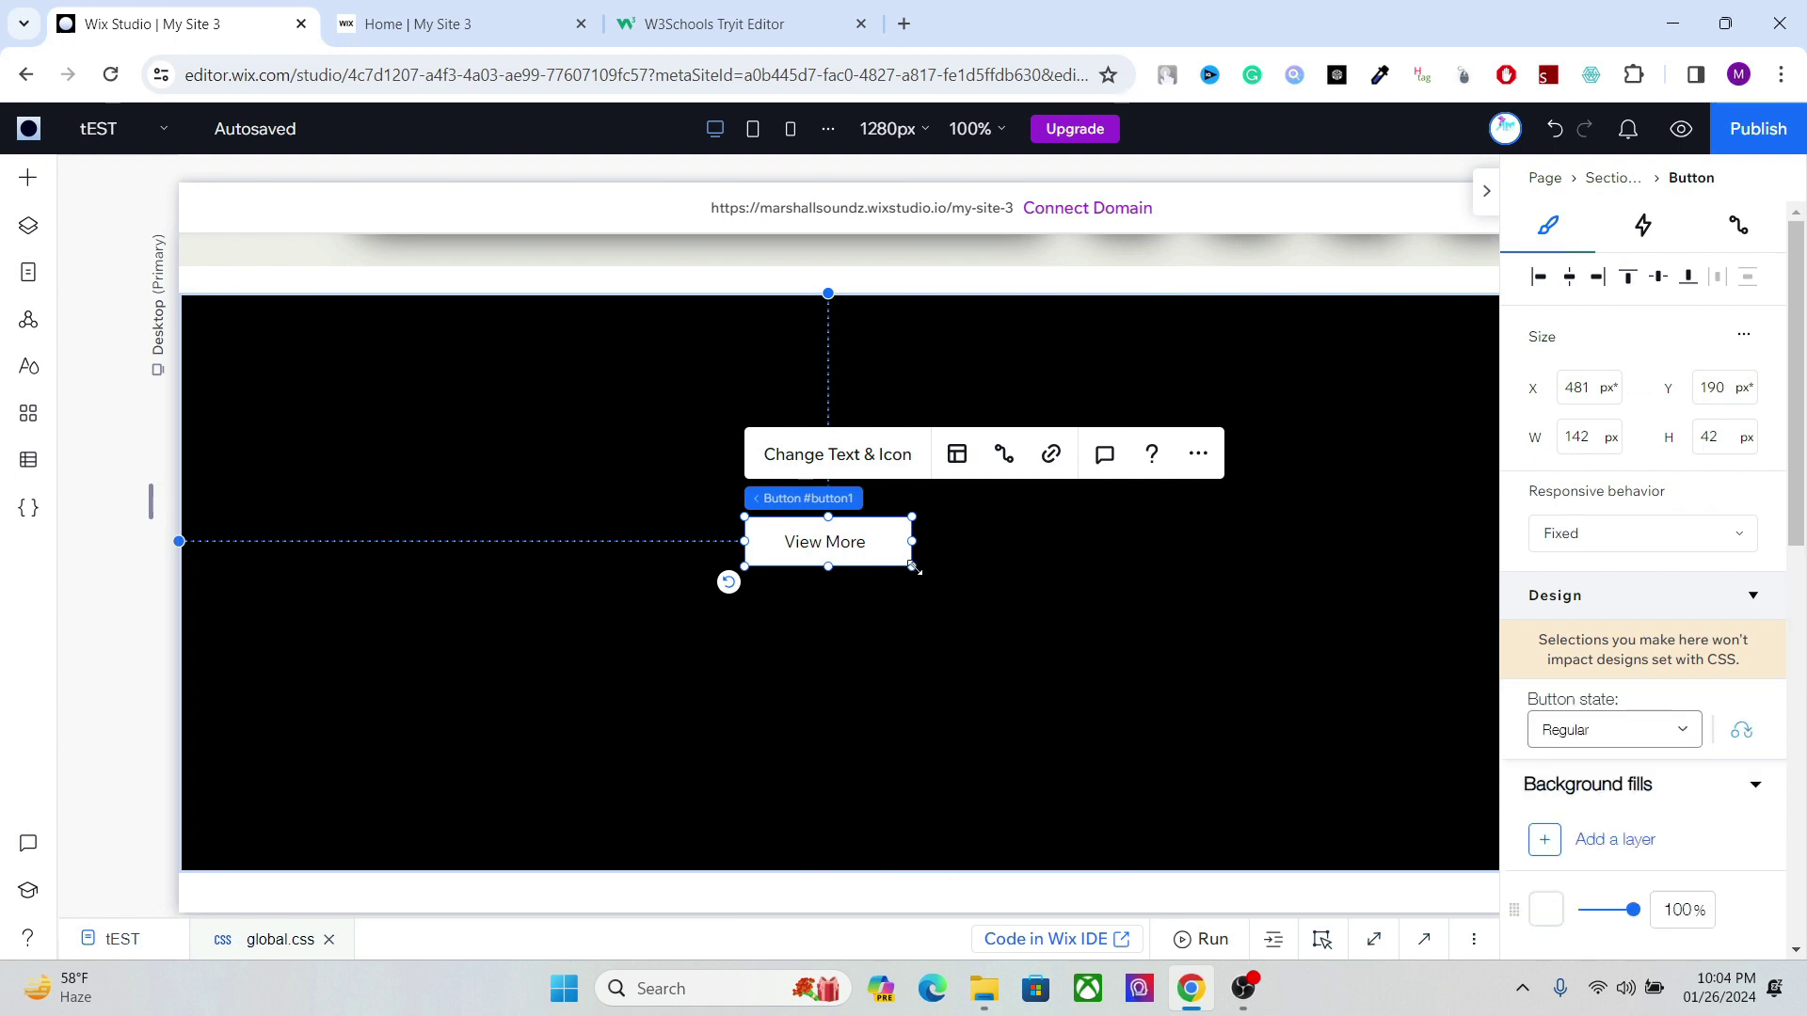
{"action": "mouse_move", "coordinate": [913, 566]}
{"action": "left_mouse_down"}
{"action": "mouse_move", "coordinate": [992, 593]}
{"action": "mouse_move", "coordinate": [941, 575]}
{"action": "left_mouse_up"}
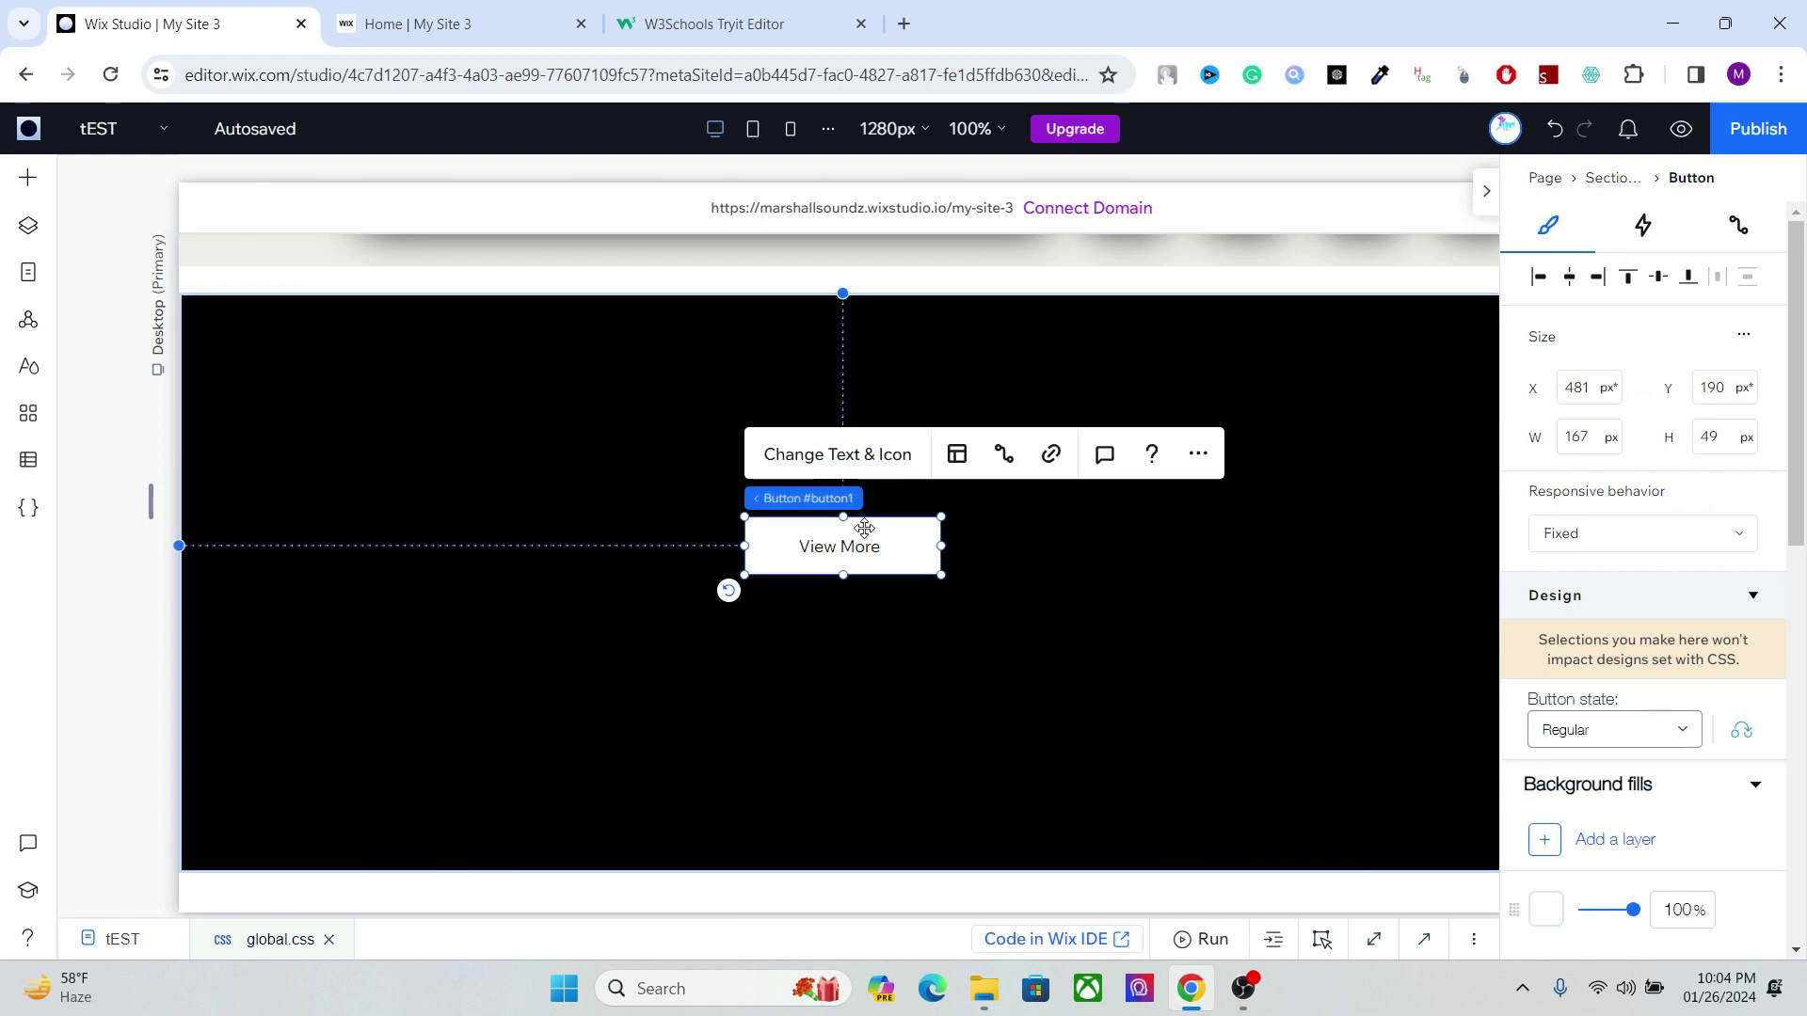
{"action": "left_click_drag", "start_coordinate": [864, 528], "coordinate": [862, 571]}
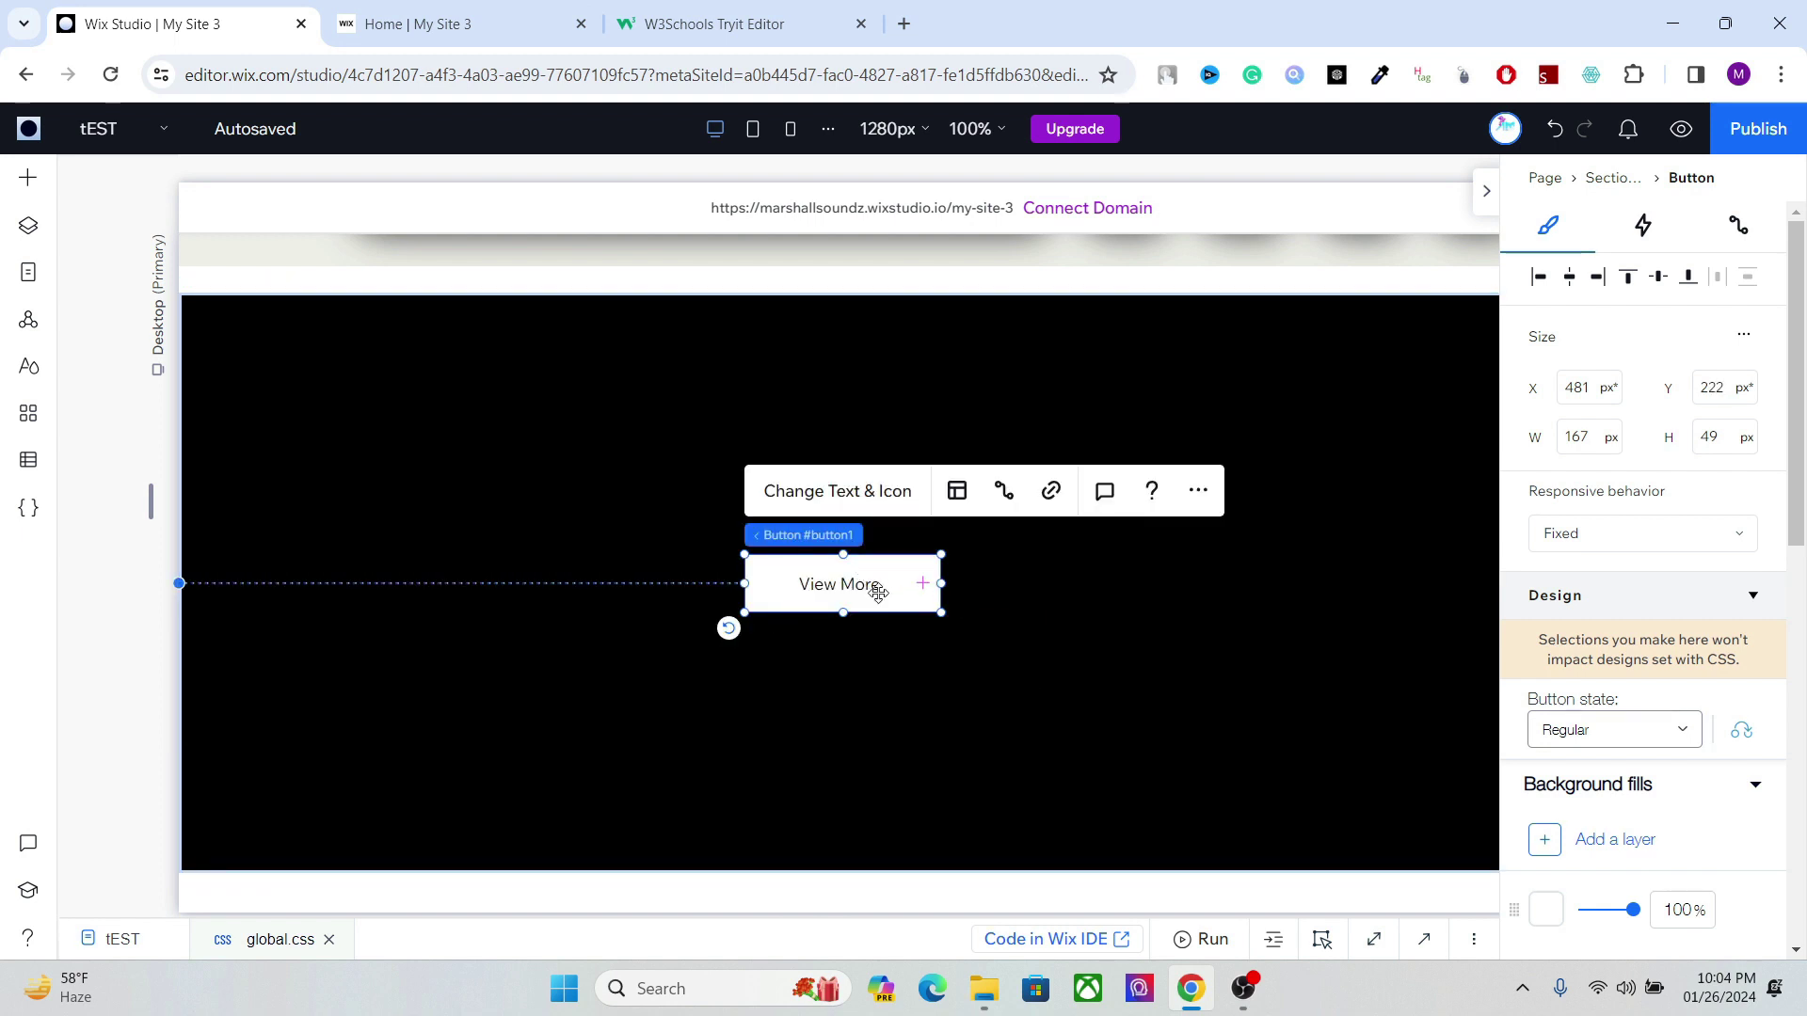
{"action": "left_click", "coordinate": [25, 516]}
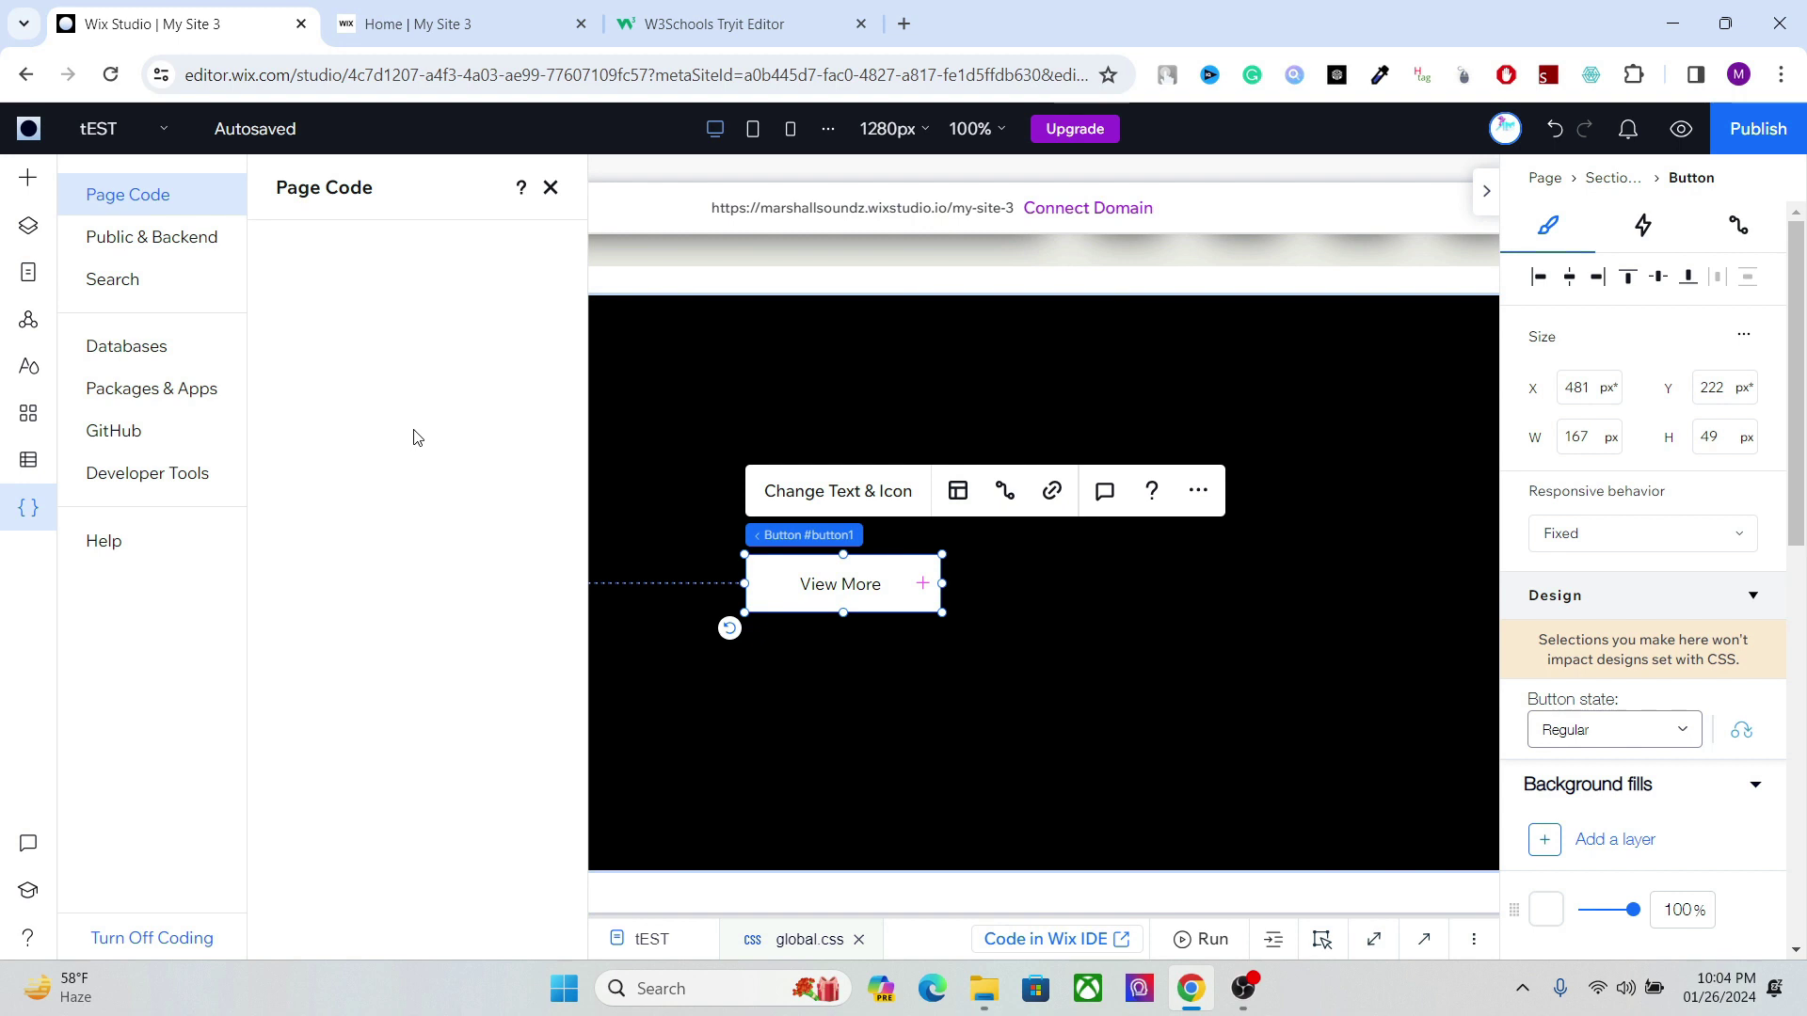
{"action": "left_click", "coordinate": [668, 394]}
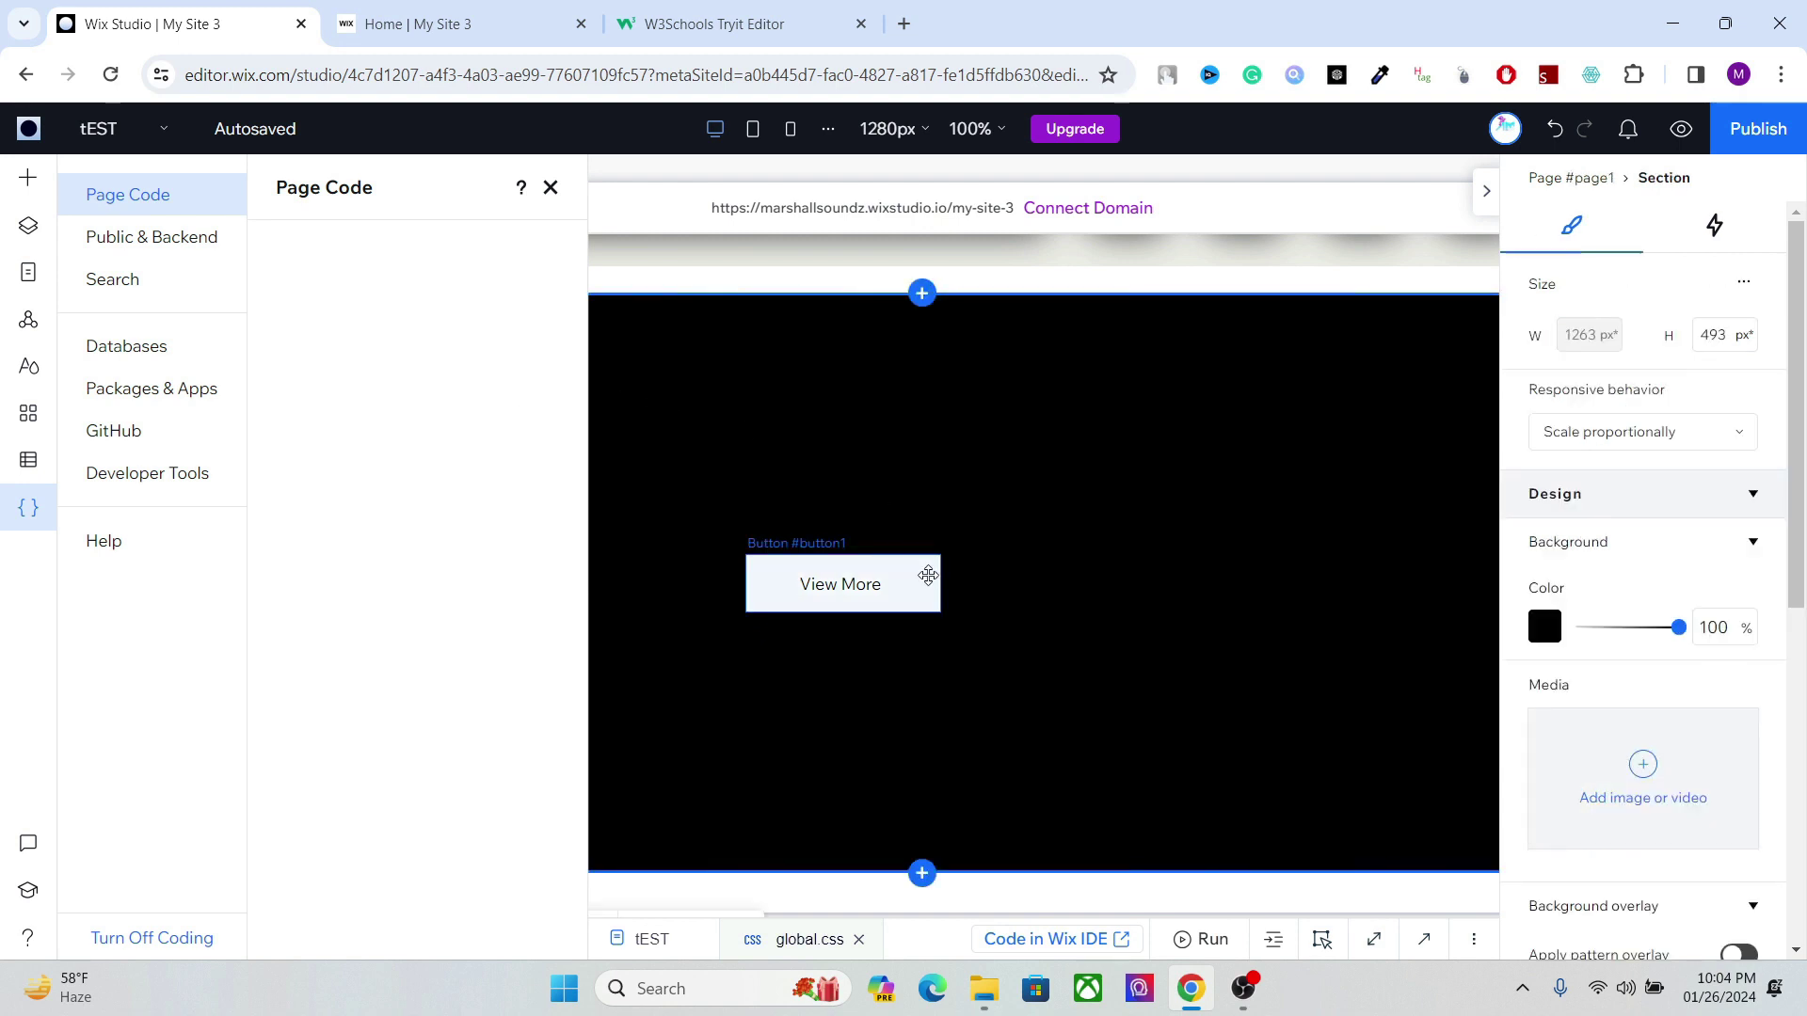
{"action": "left_click", "coordinate": [553, 190]}
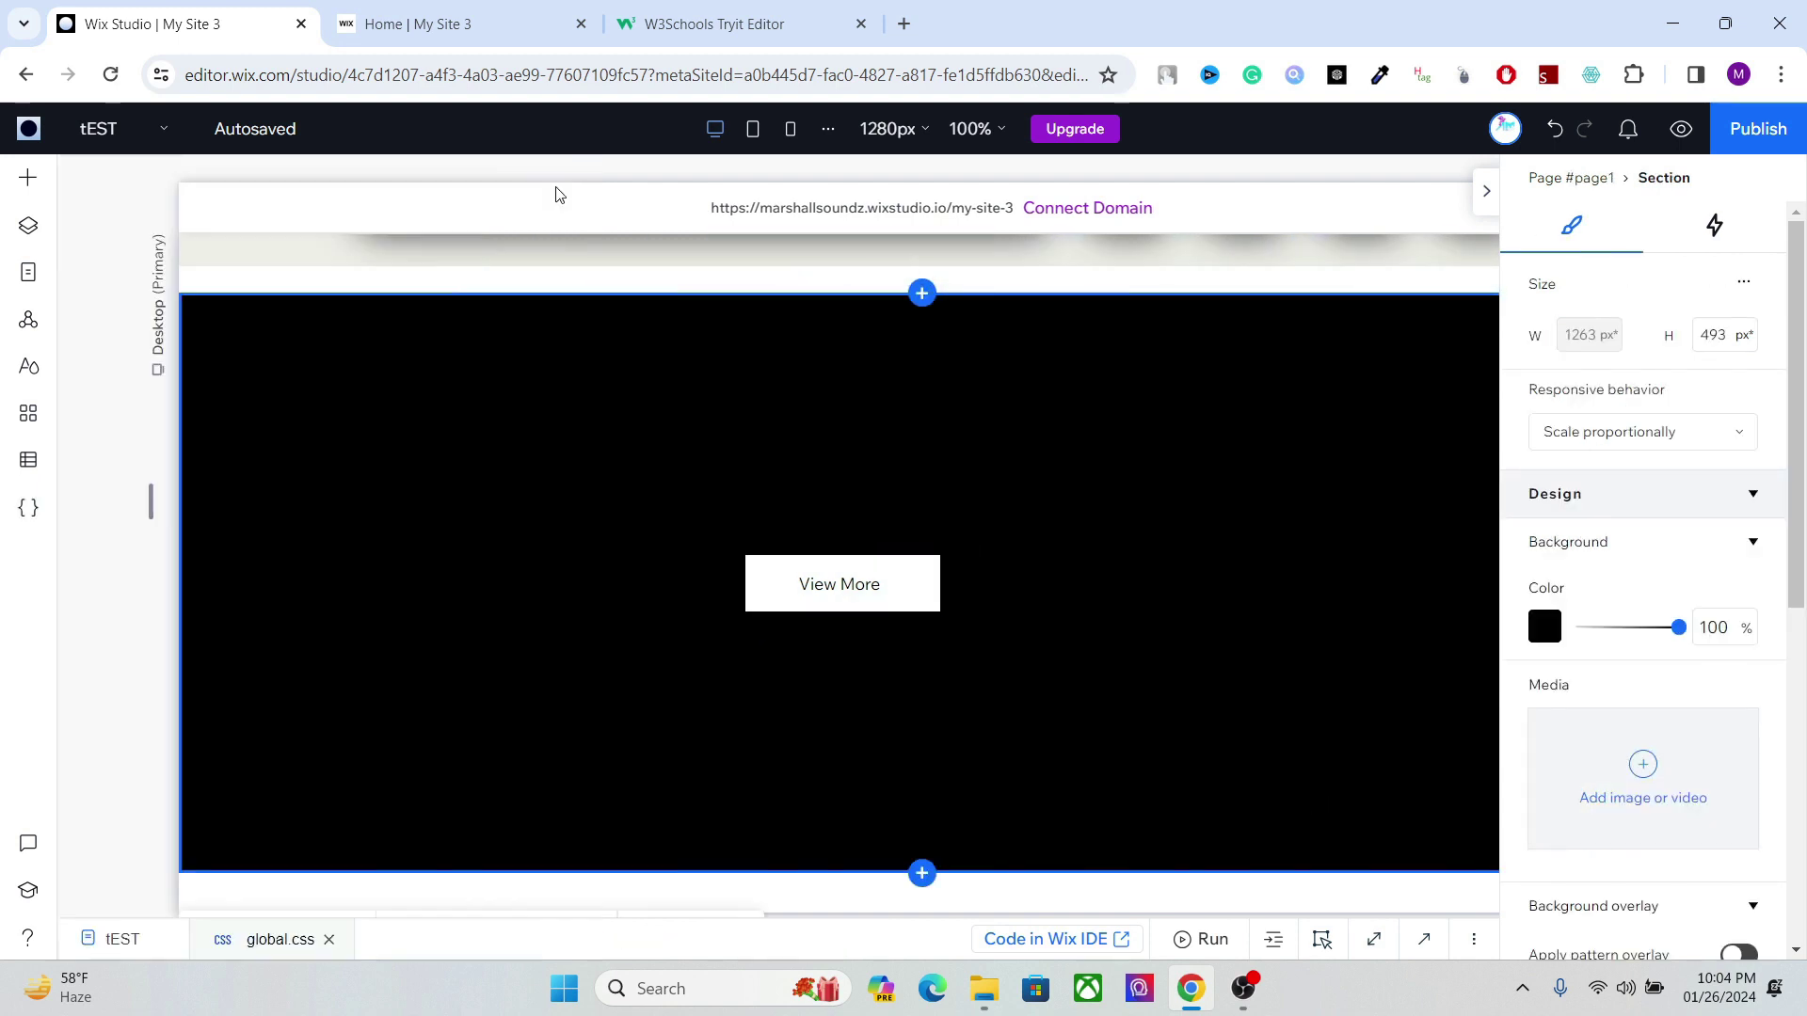
Step: Bring up the global.css code panel and select the View More button on the canvas
{"action": "left_click", "coordinate": [1426, 940]}
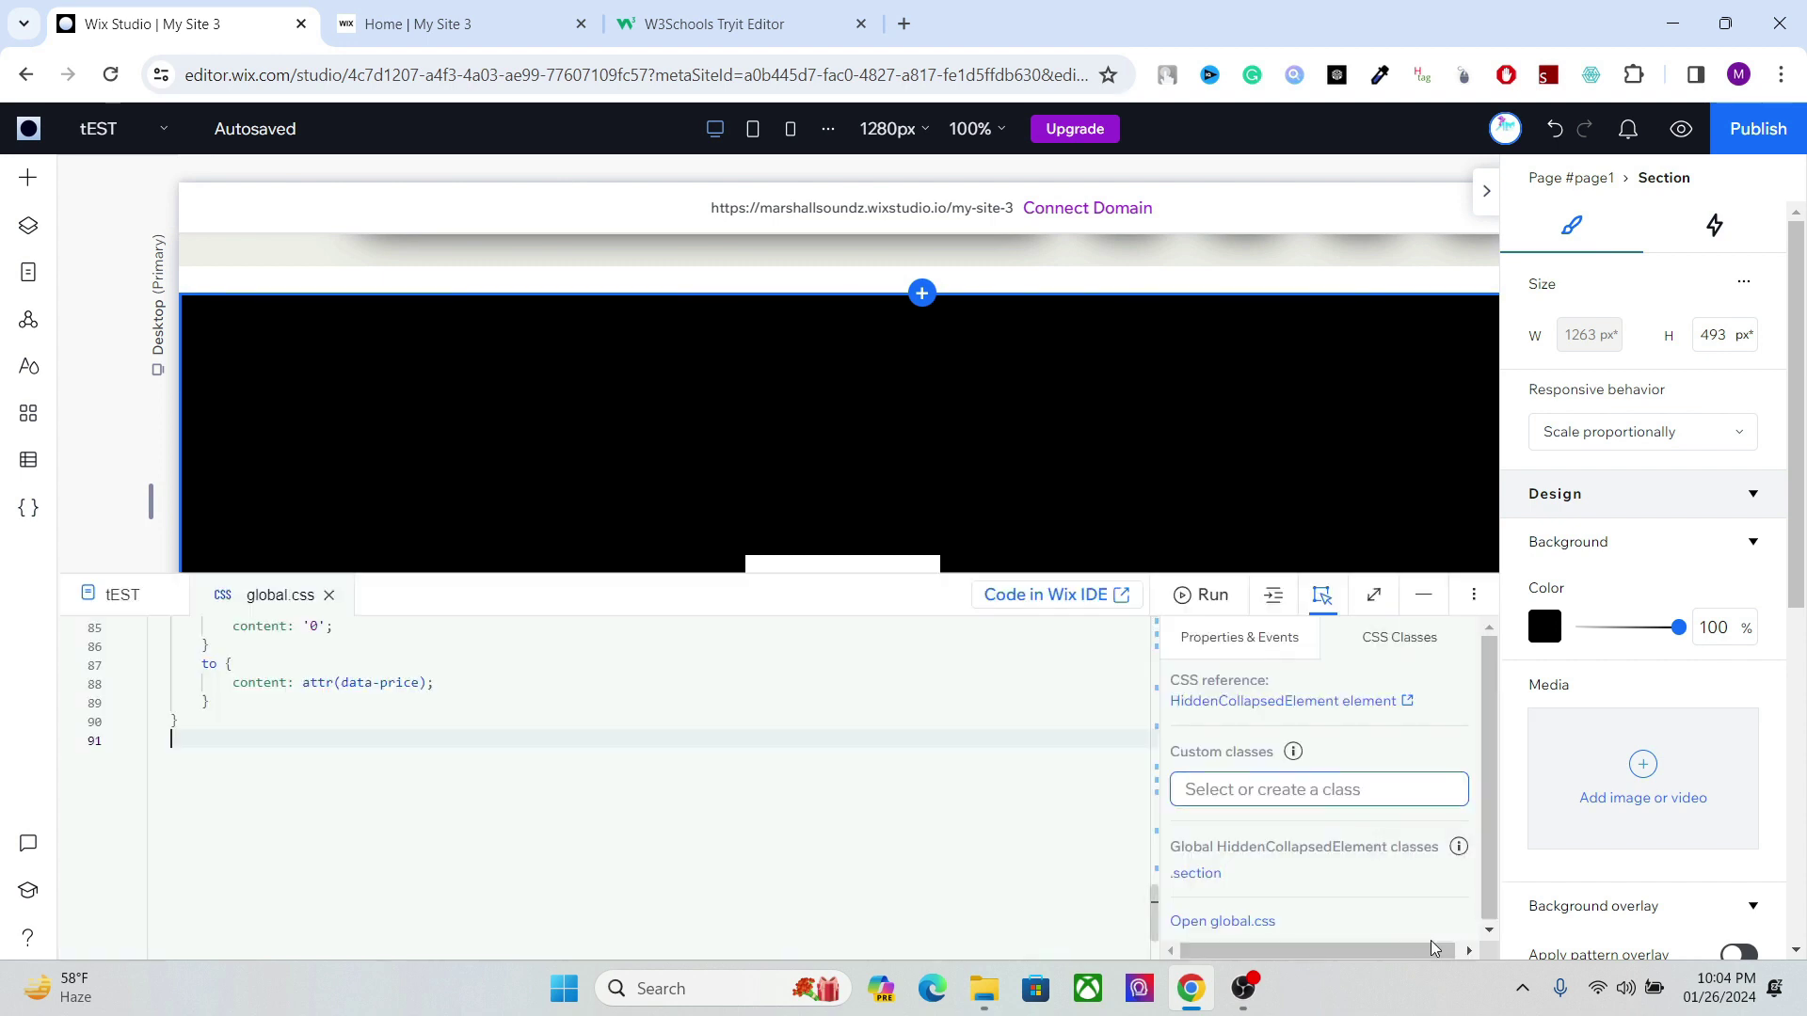
{"action": "left_click", "coordinate": [1233, 637]}
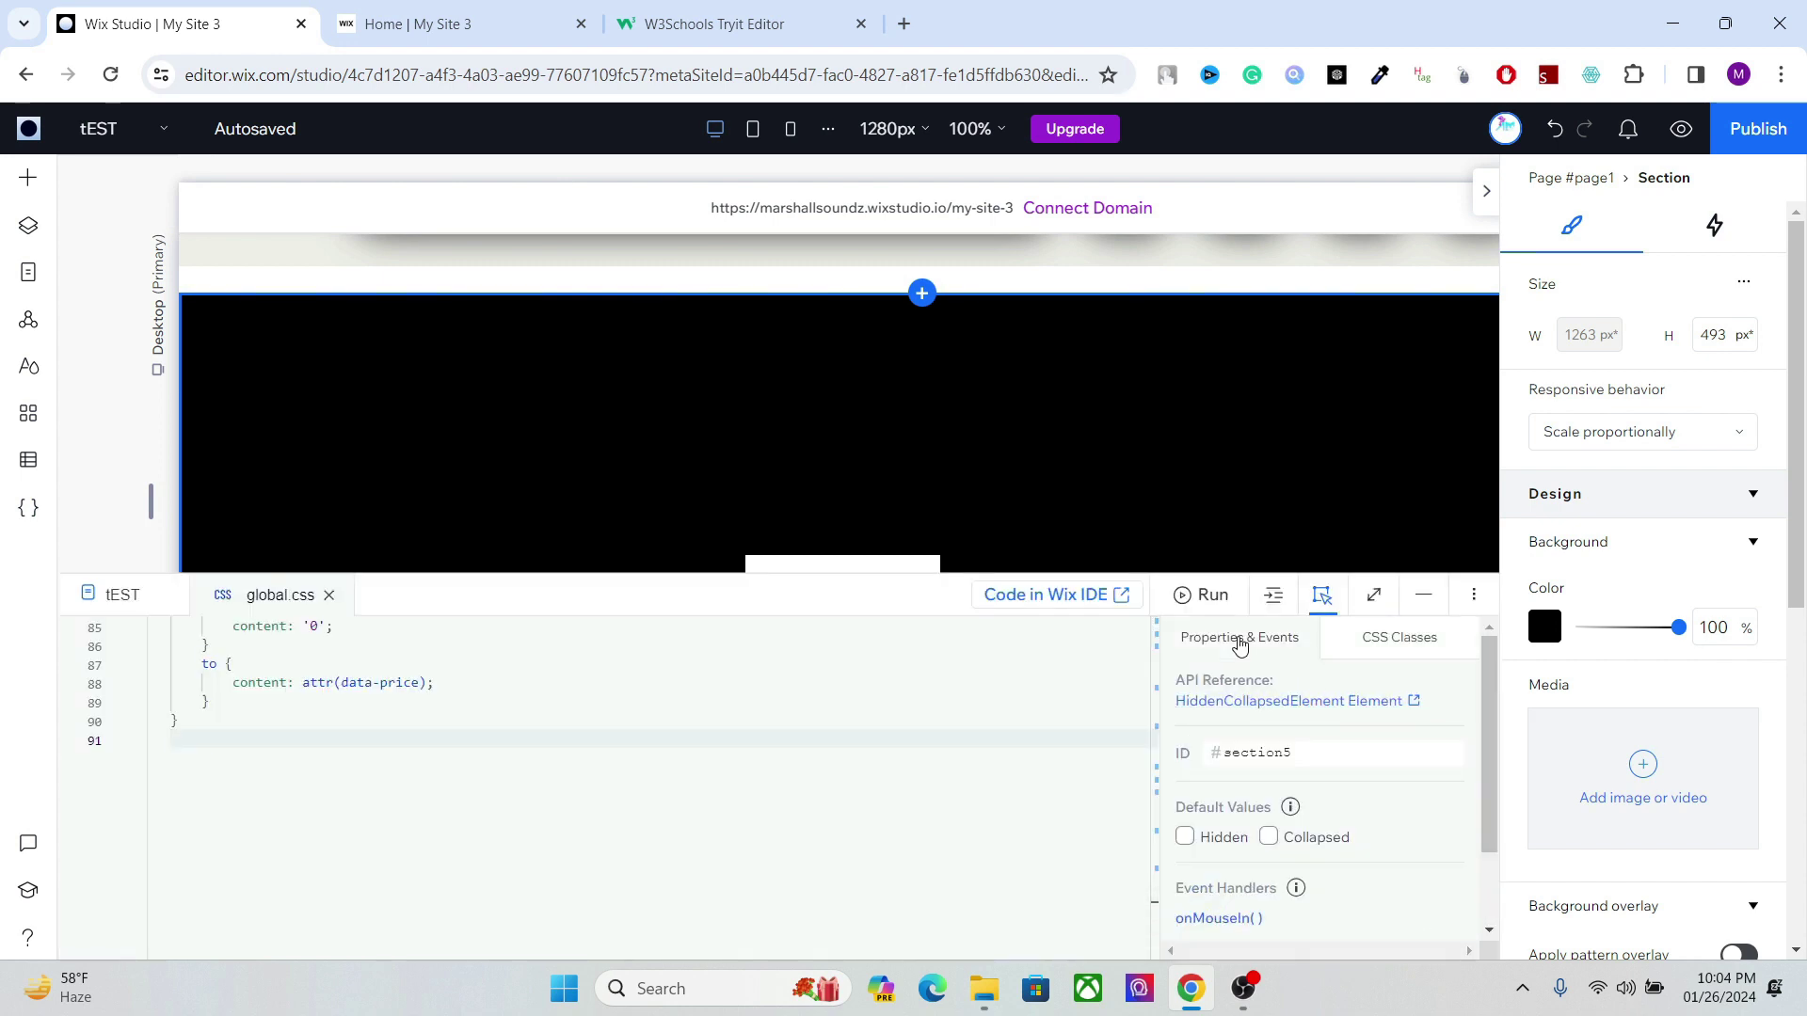
{"action": "left_click", "coordinate": [910, 563]}
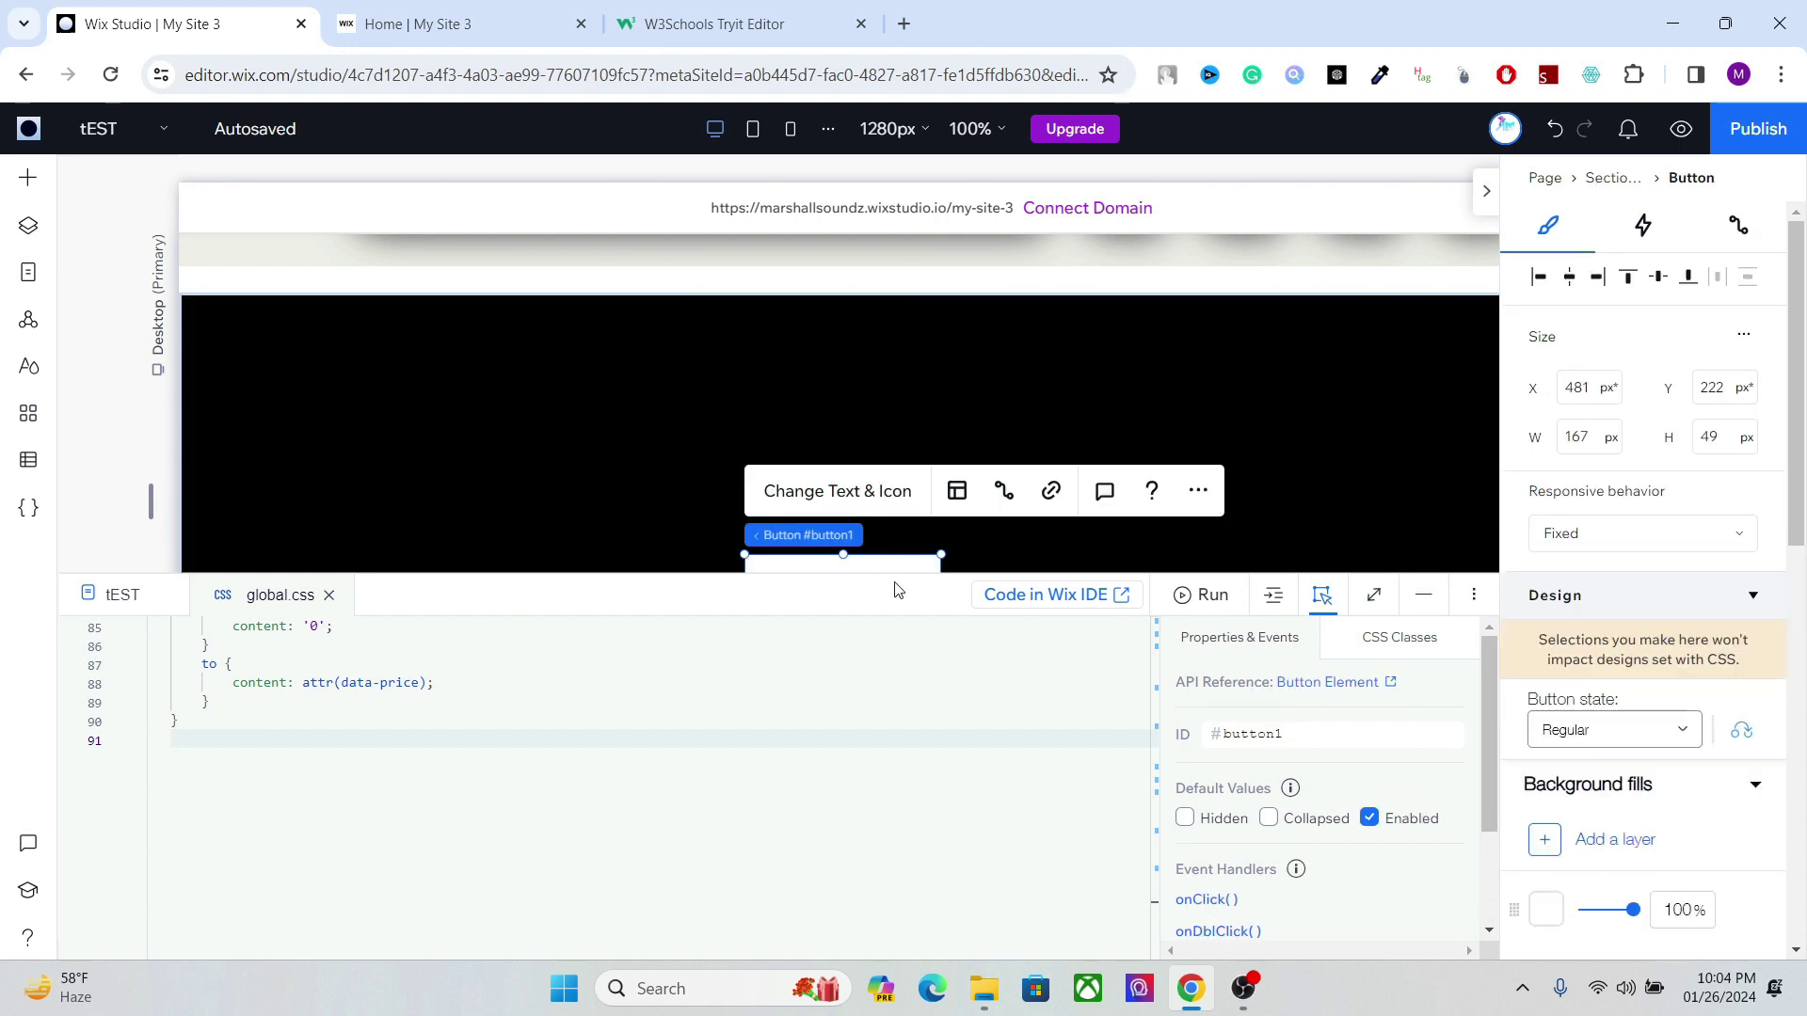
{"action": "left_click_drag", "start_coordinate": [925, 574], "coordinate": [924, 657]}
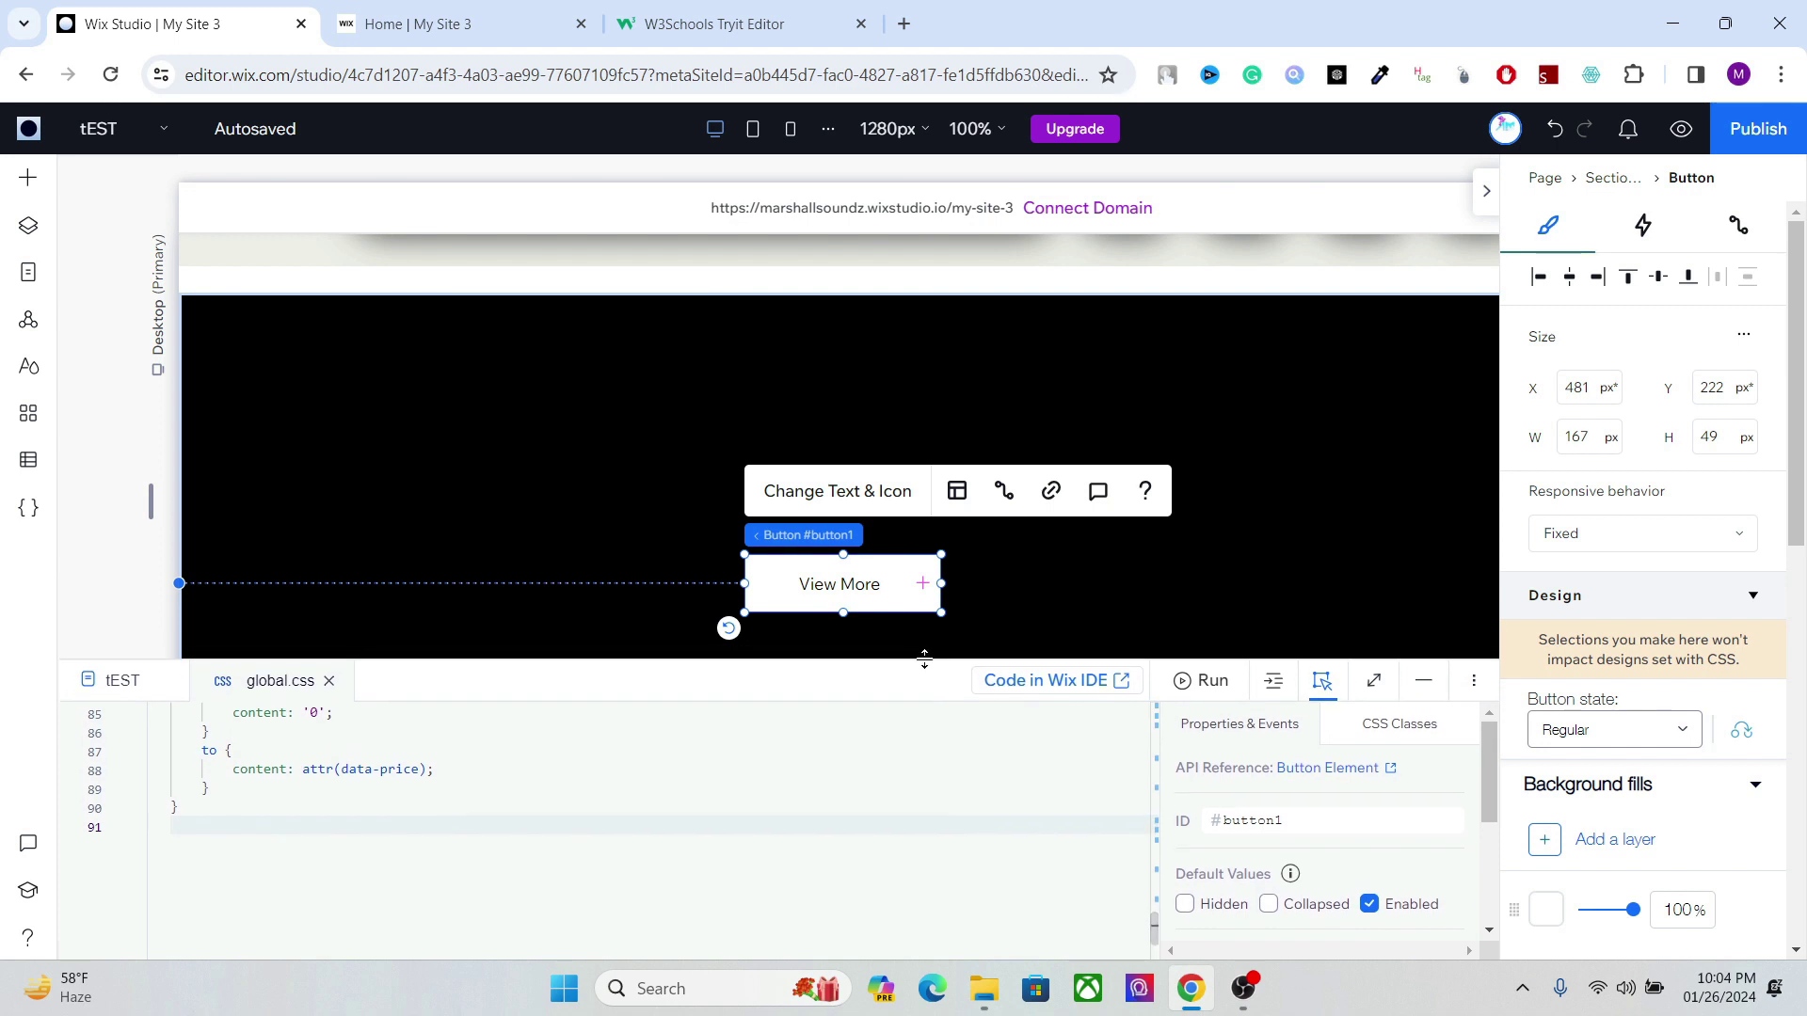
Step: Give the View More button the custom CSS class 'Testing', then go to the W3Schools page
{"action": "left_click", "coordinate": [1400, 727]}
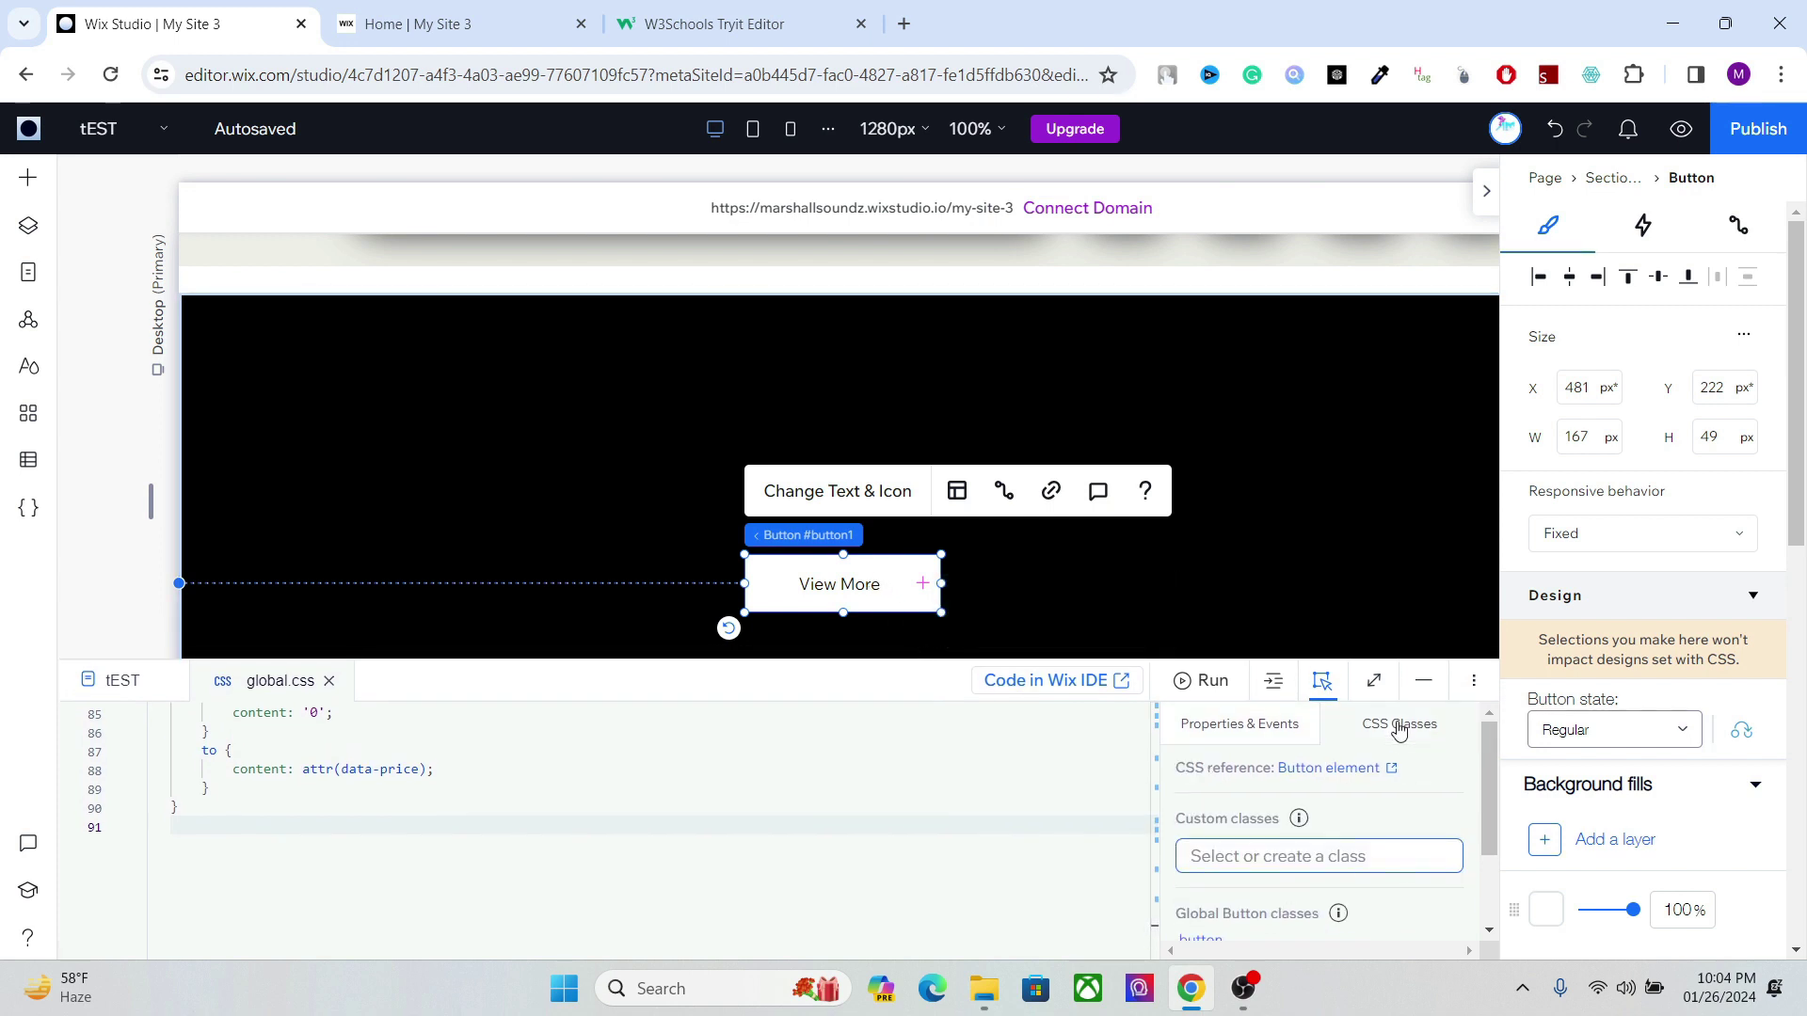
{"action": "left_click", "coordinate": [1311, 854]}
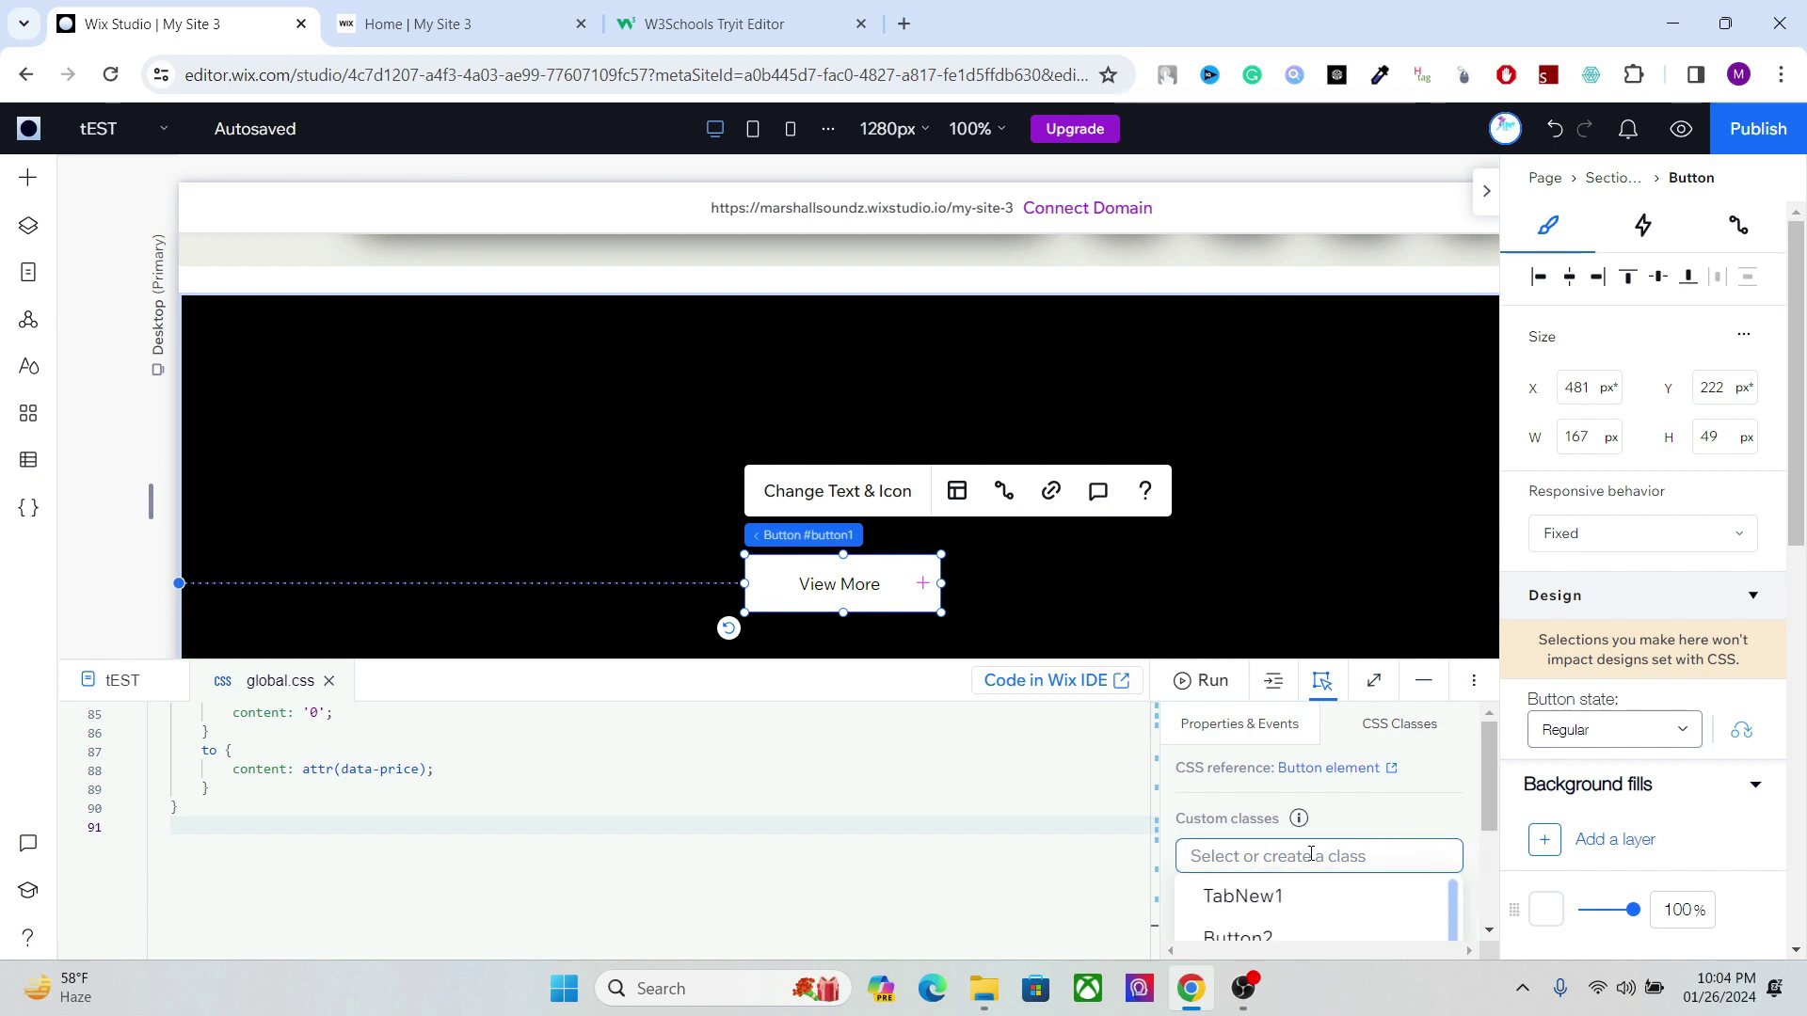
{"action": "left_click", "coordinate": [1214, 858]}
{"action": "type", "text": "T"}
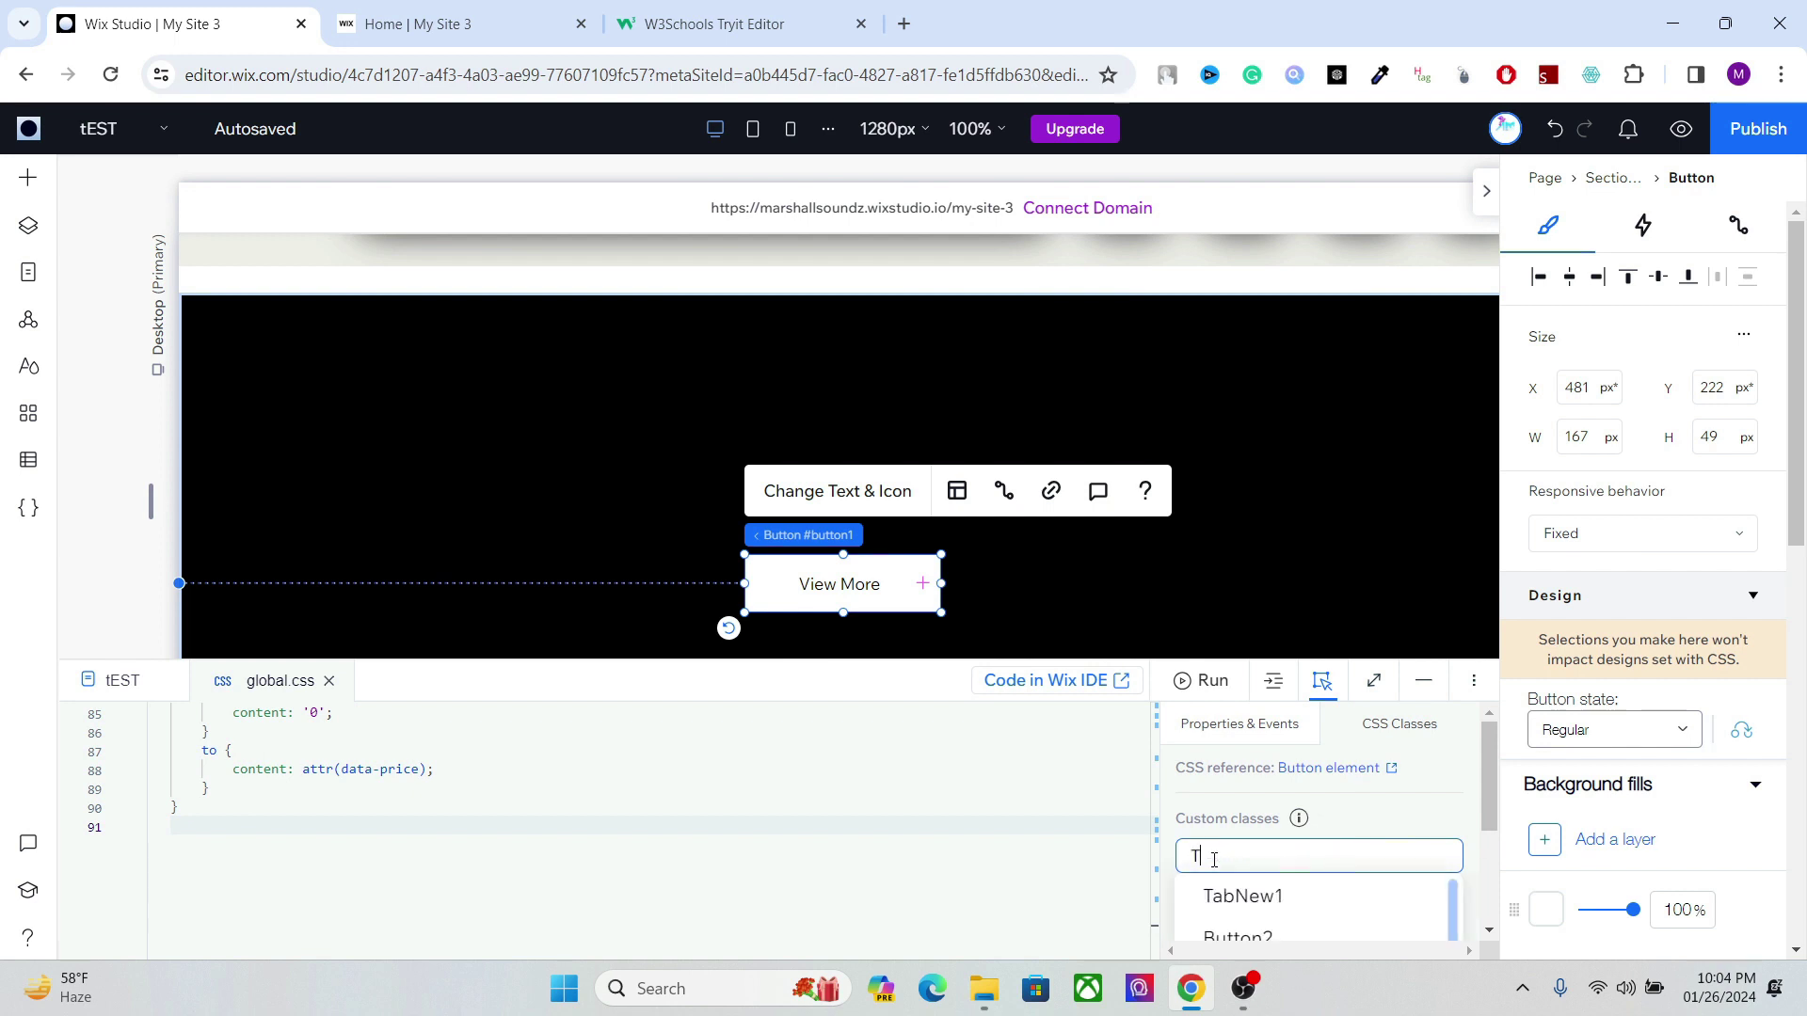
{"action": "type", "text": "est"}
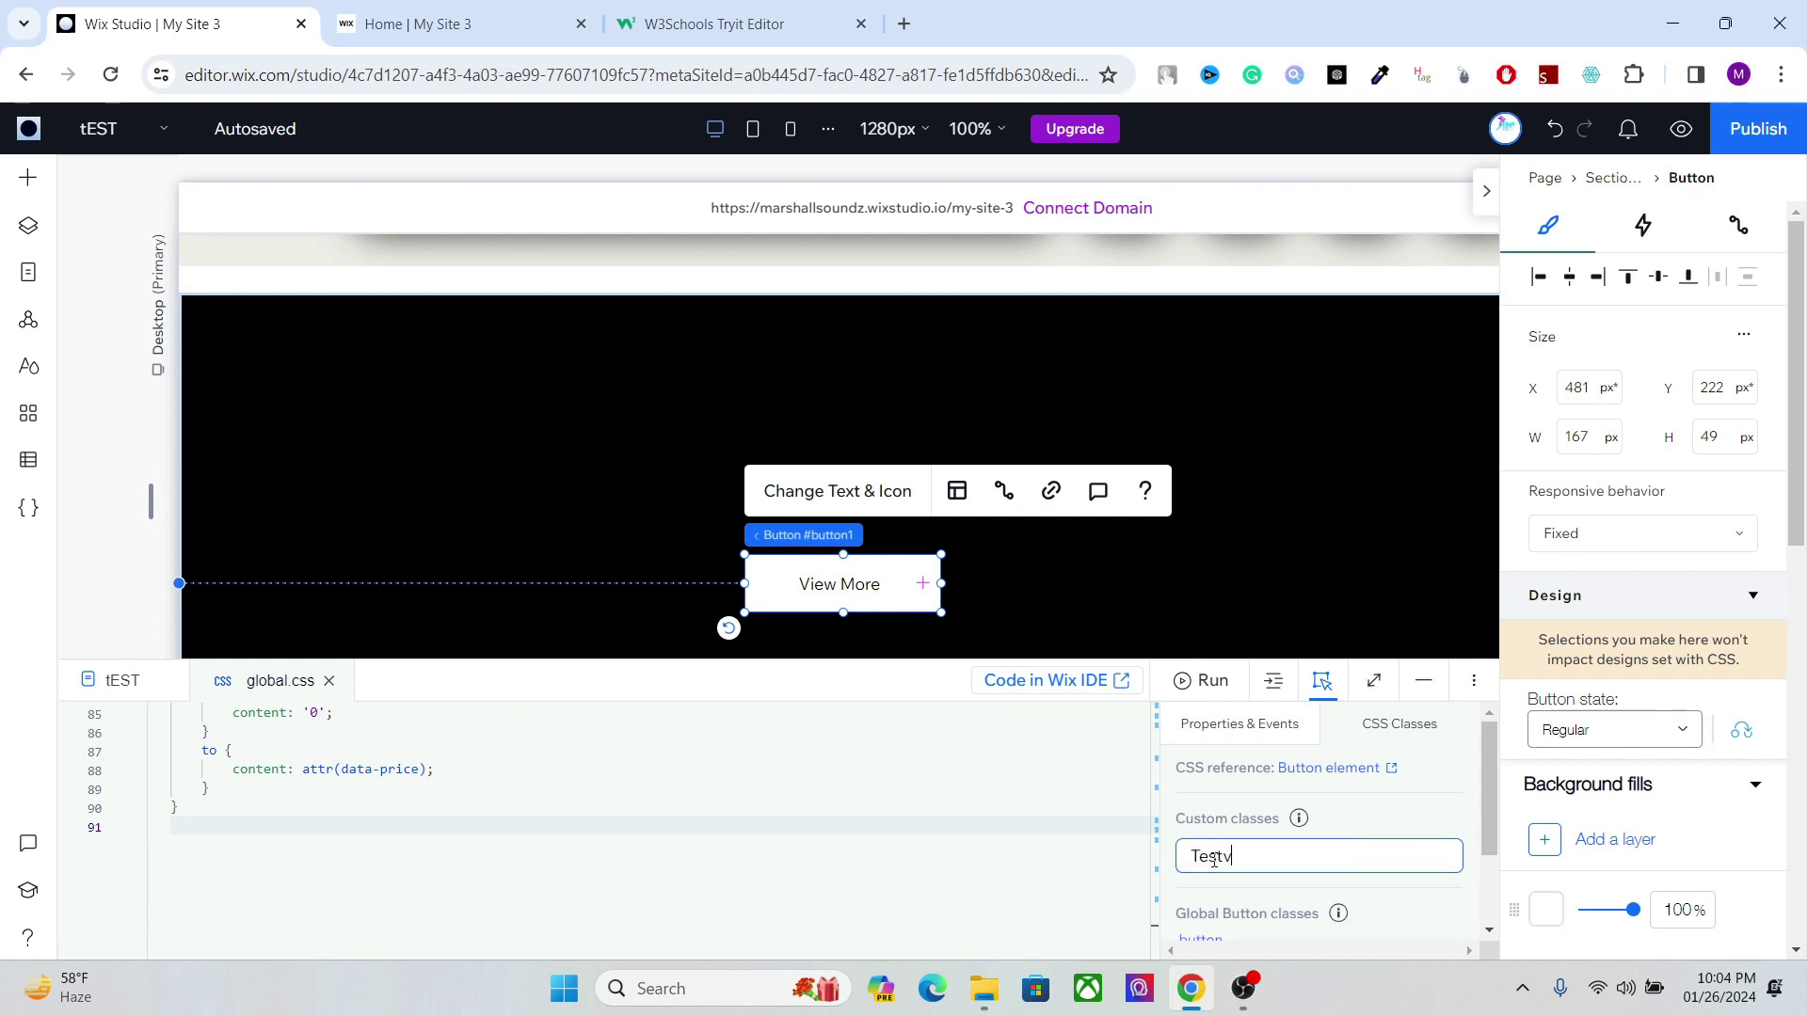
{"action": "key", "text": "BackSpace"}
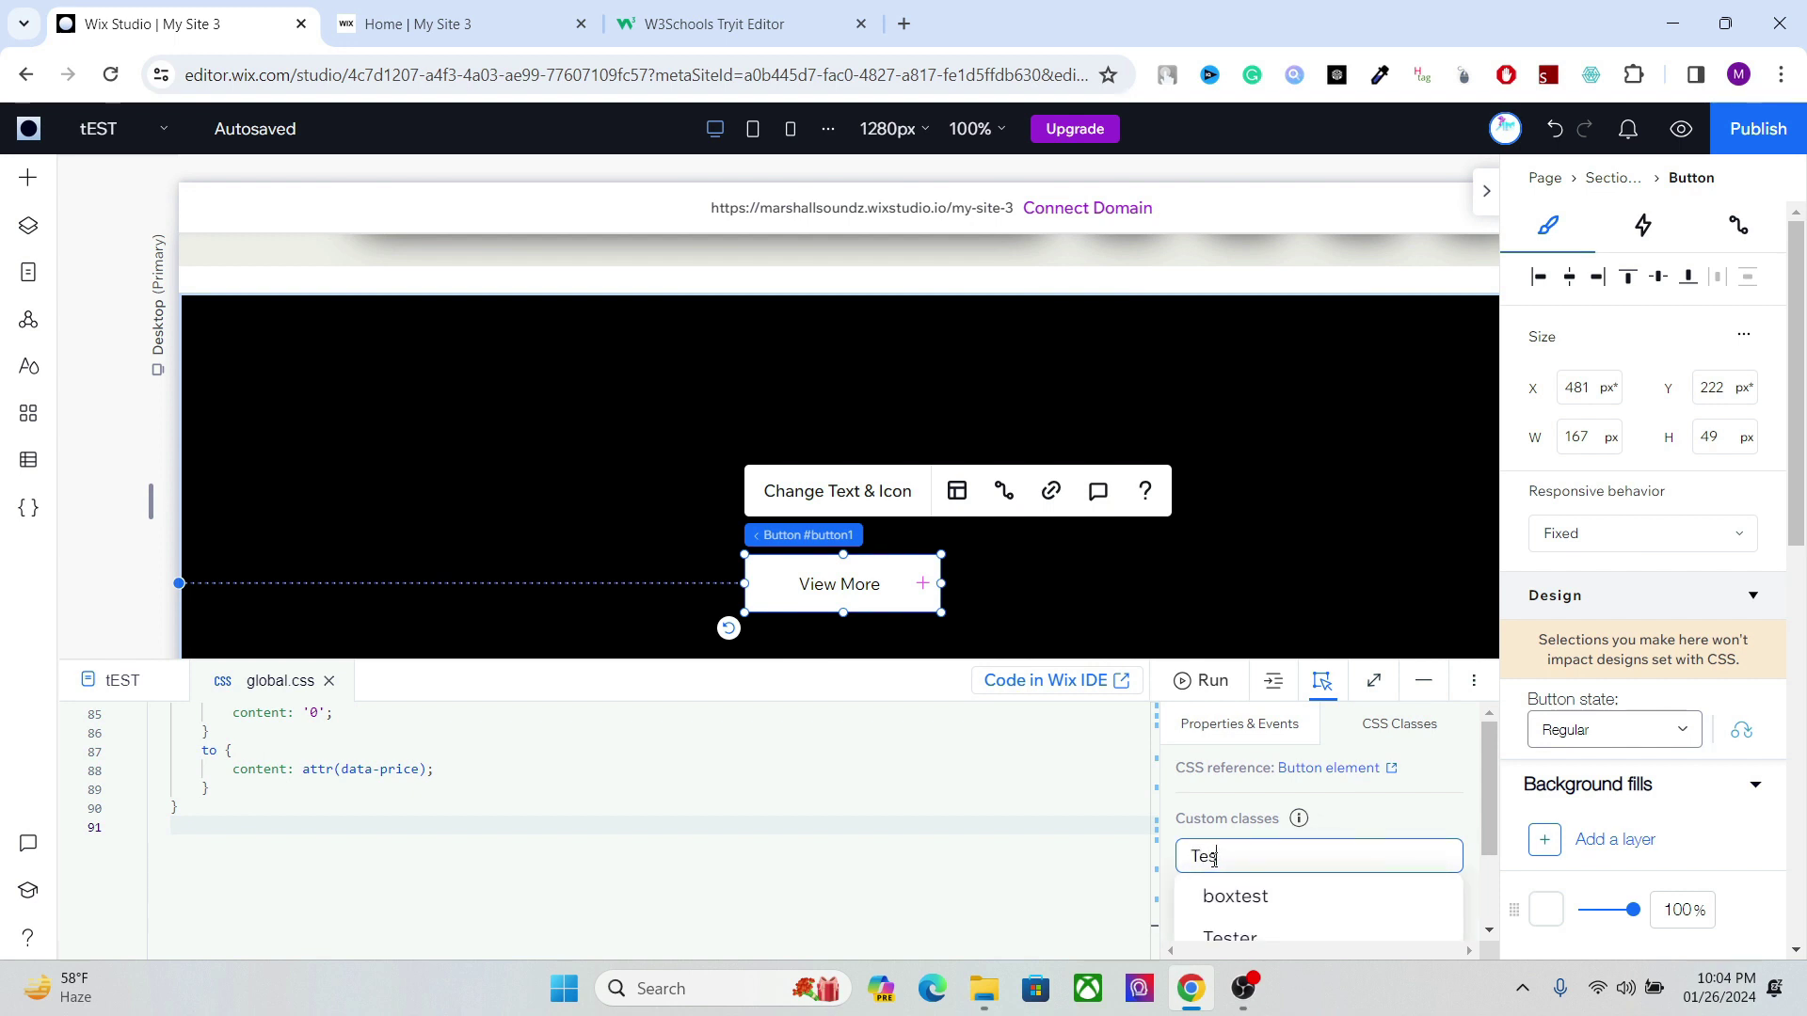
{"action": "type", "text": "ting"}
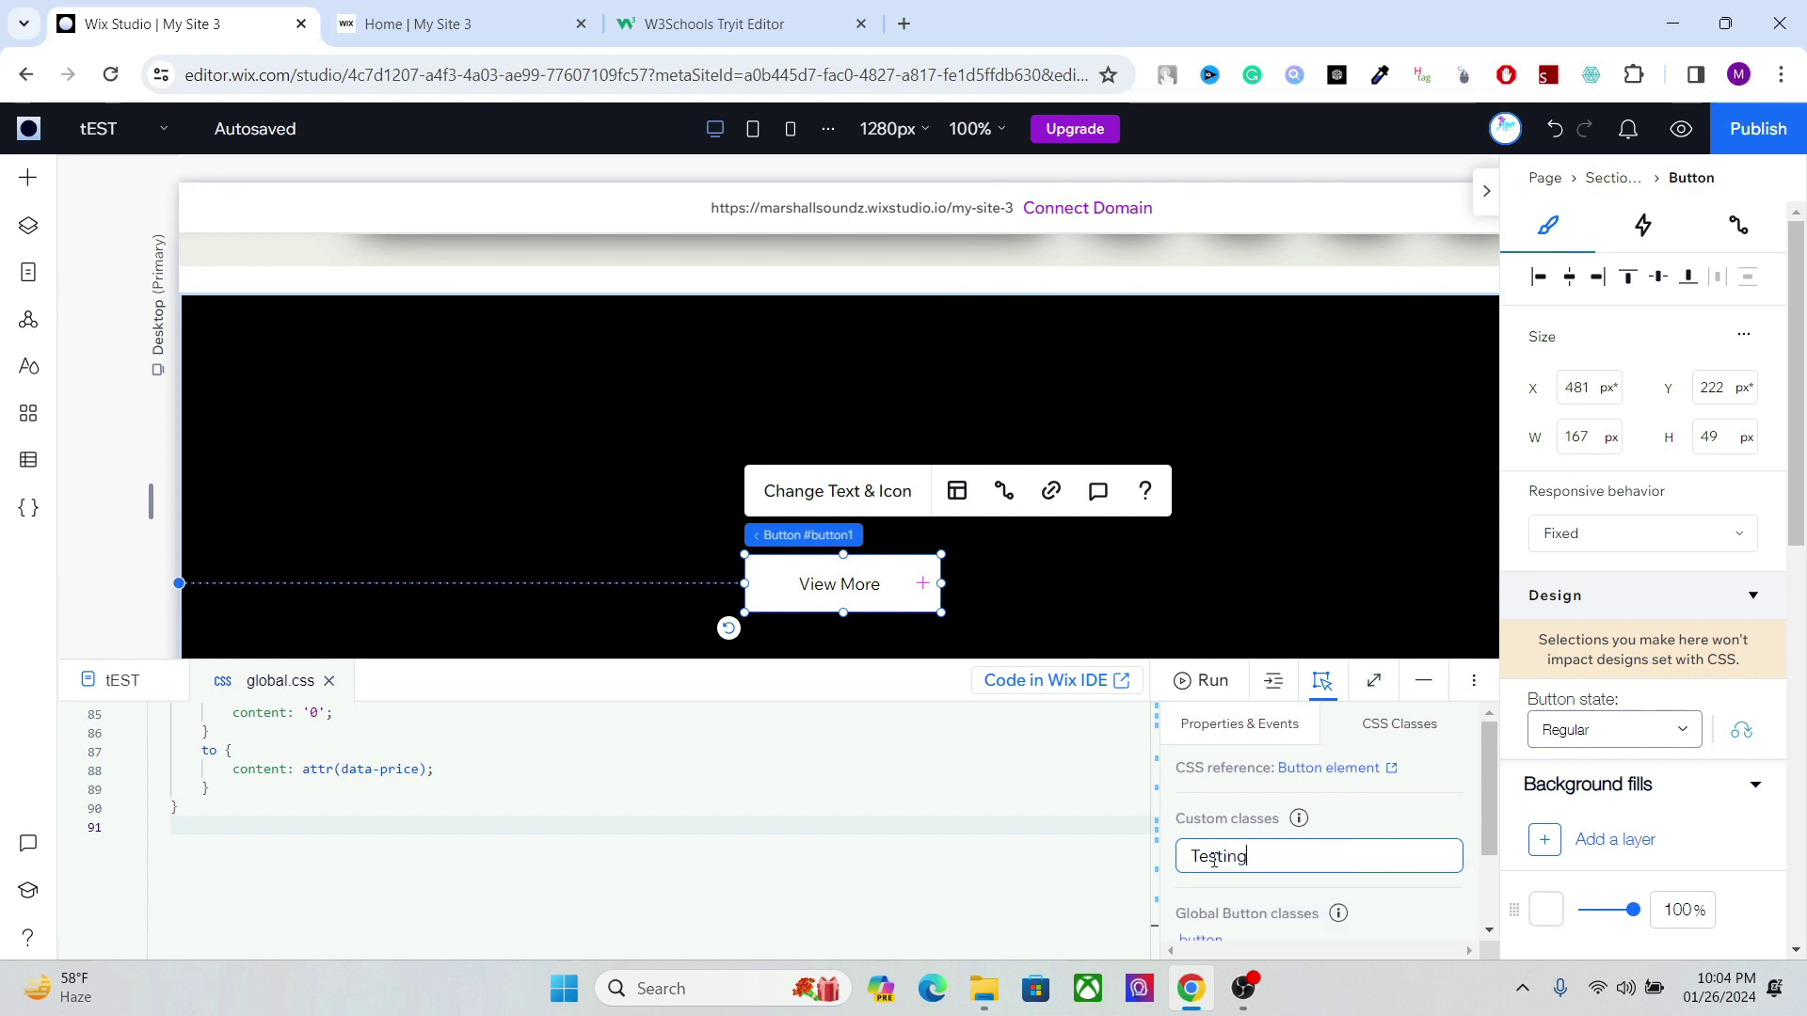
{"action": "key", "text": "Return"}
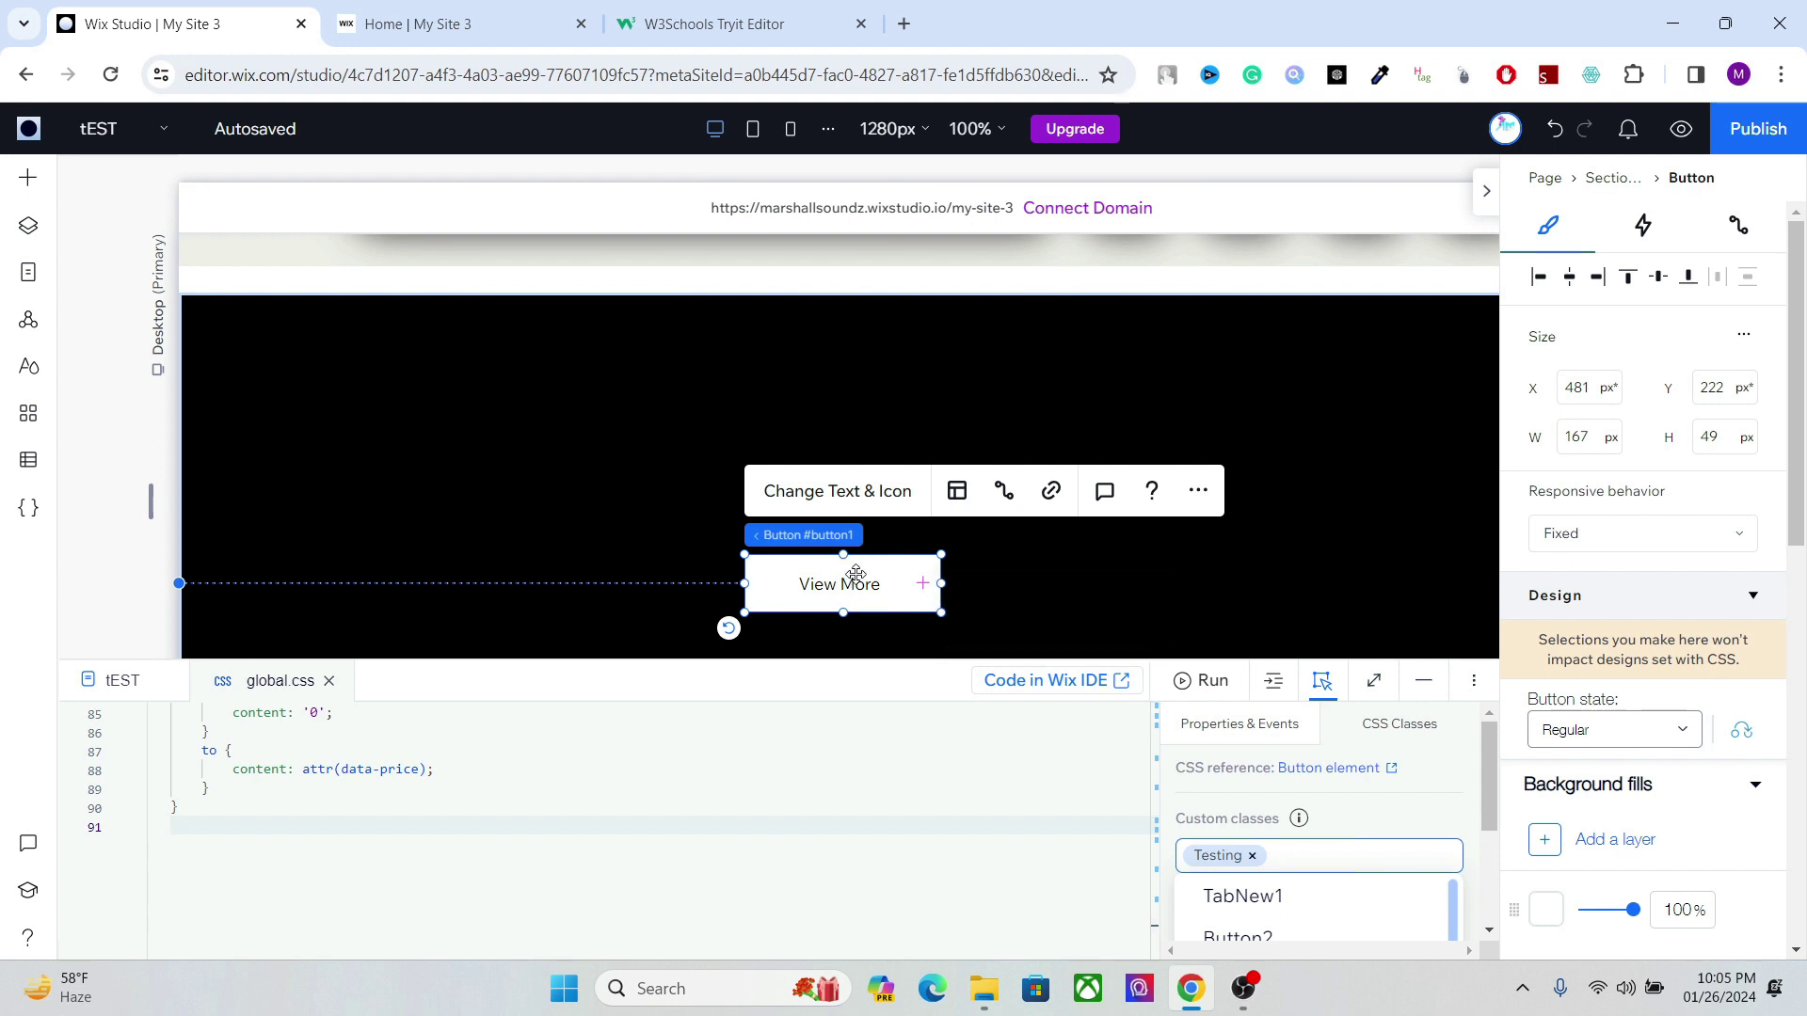
{"action": "left_click", "coordinate": [715, 23]}
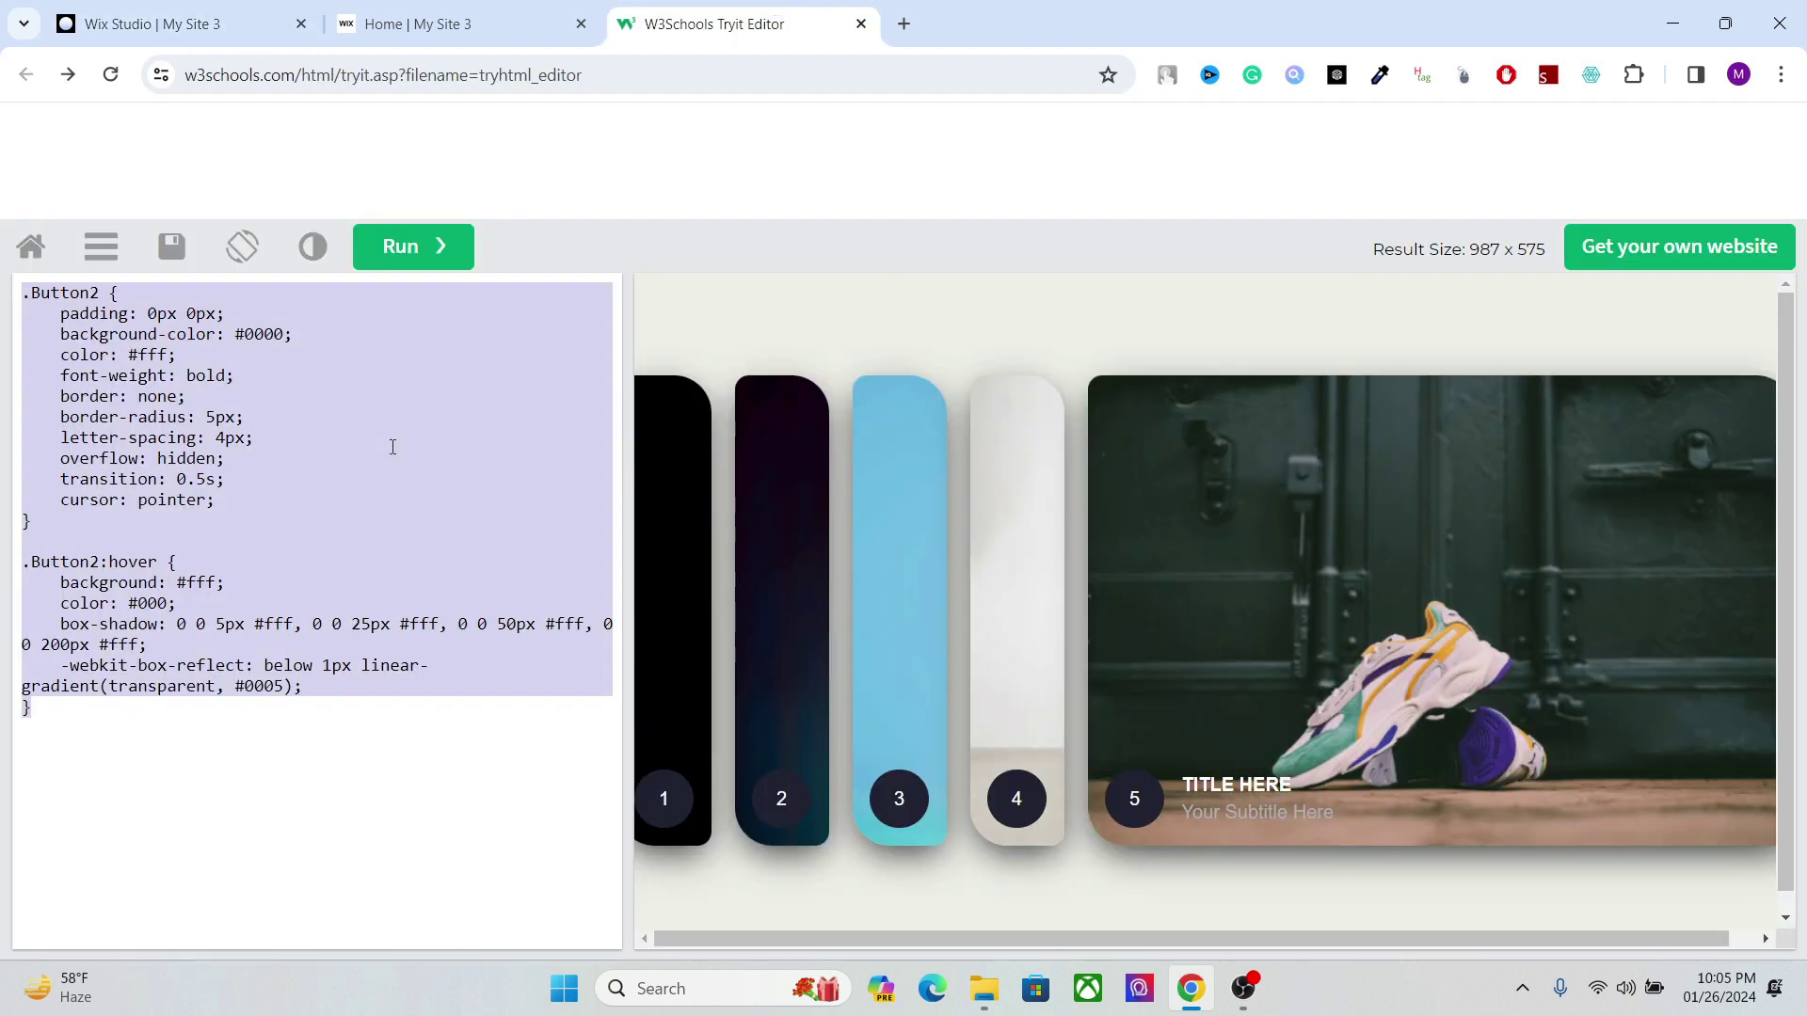
Step: Back in Wix Studio, dismiss the class suggestions and close the global.css stylesheet
{"action": "left_click", "coordinate": [267, 11]}
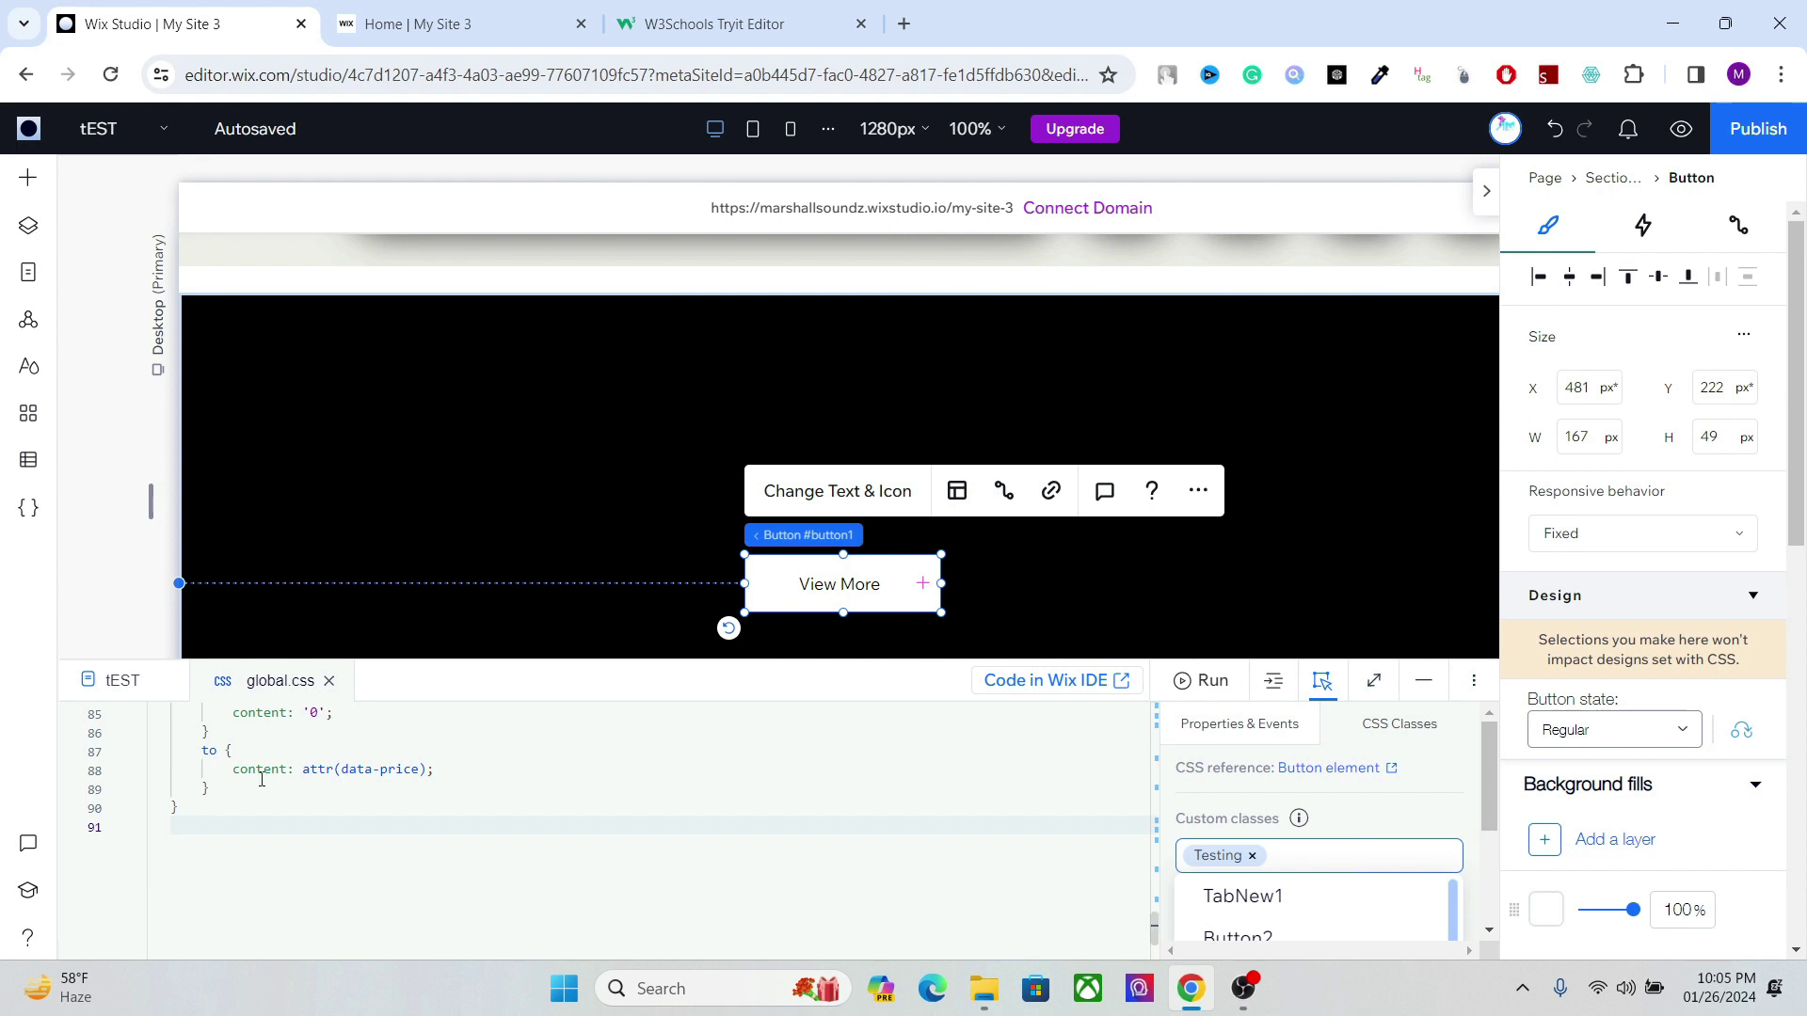
{"action": "left_click", "coordinate": [1402, 816]}
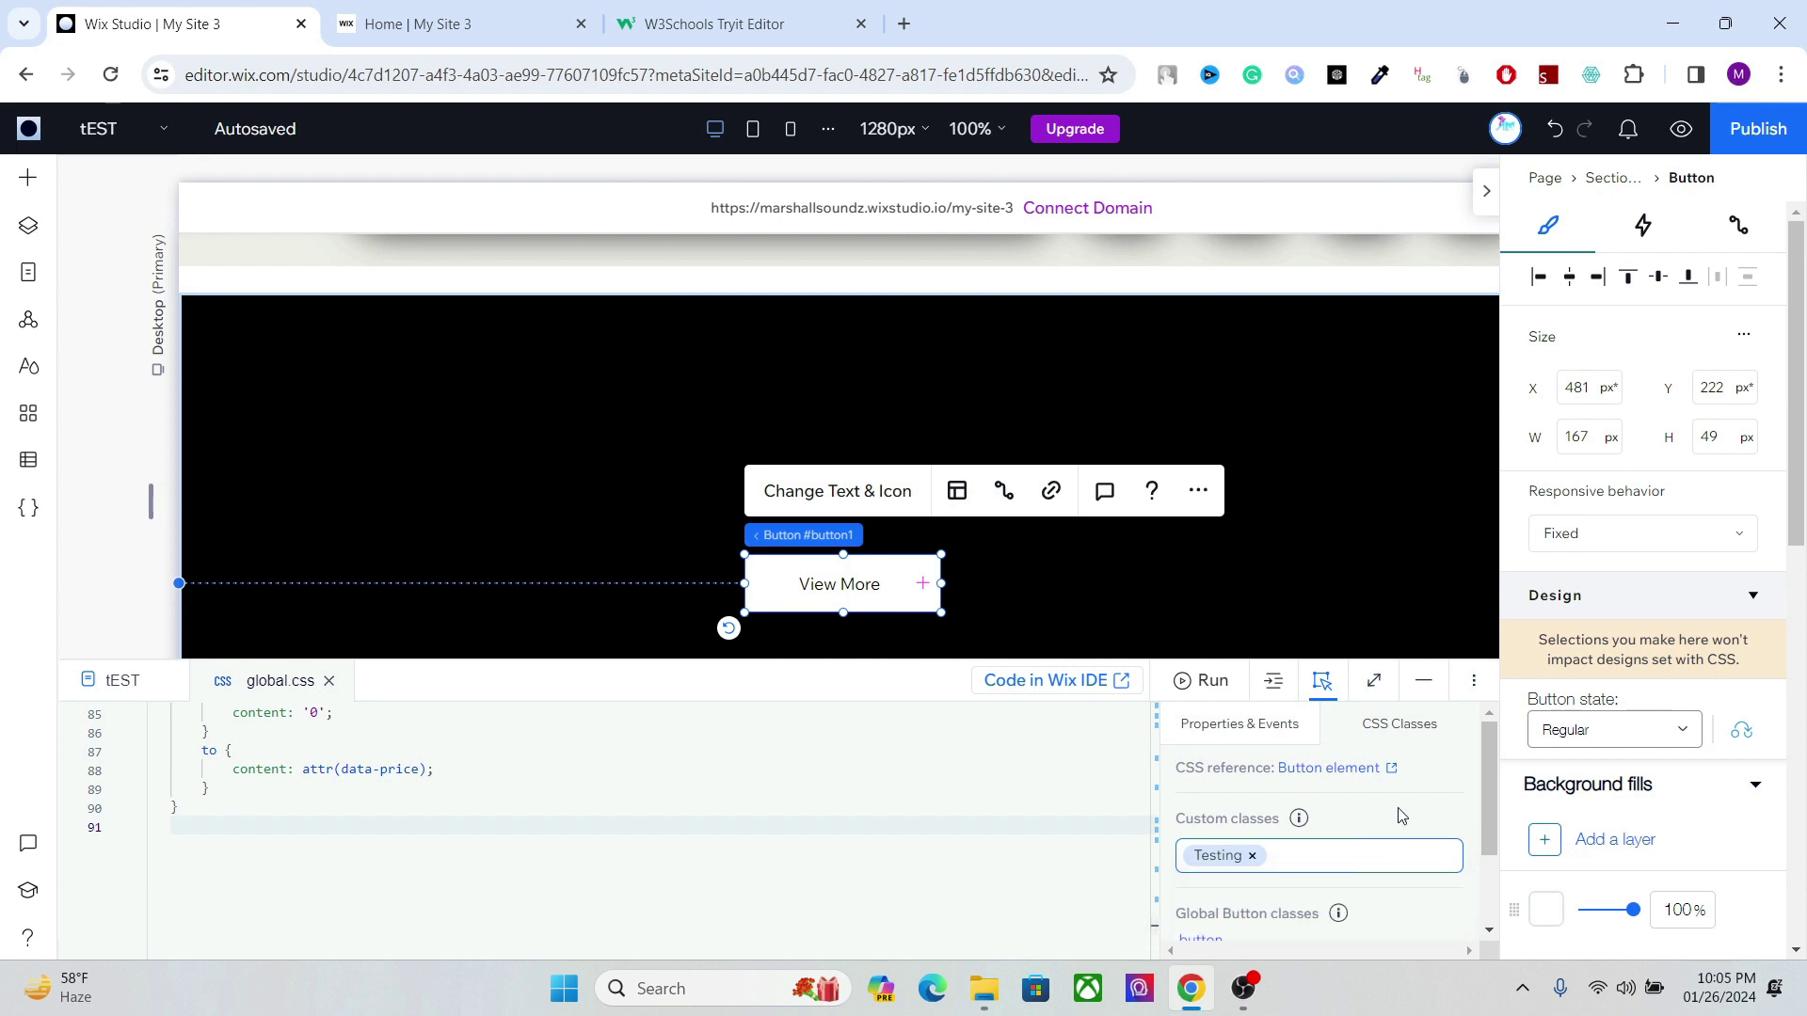
{"action": "scroll", "coordinate": [1476, 845], "scroll_direction": "down", "scroll_amount": 3}
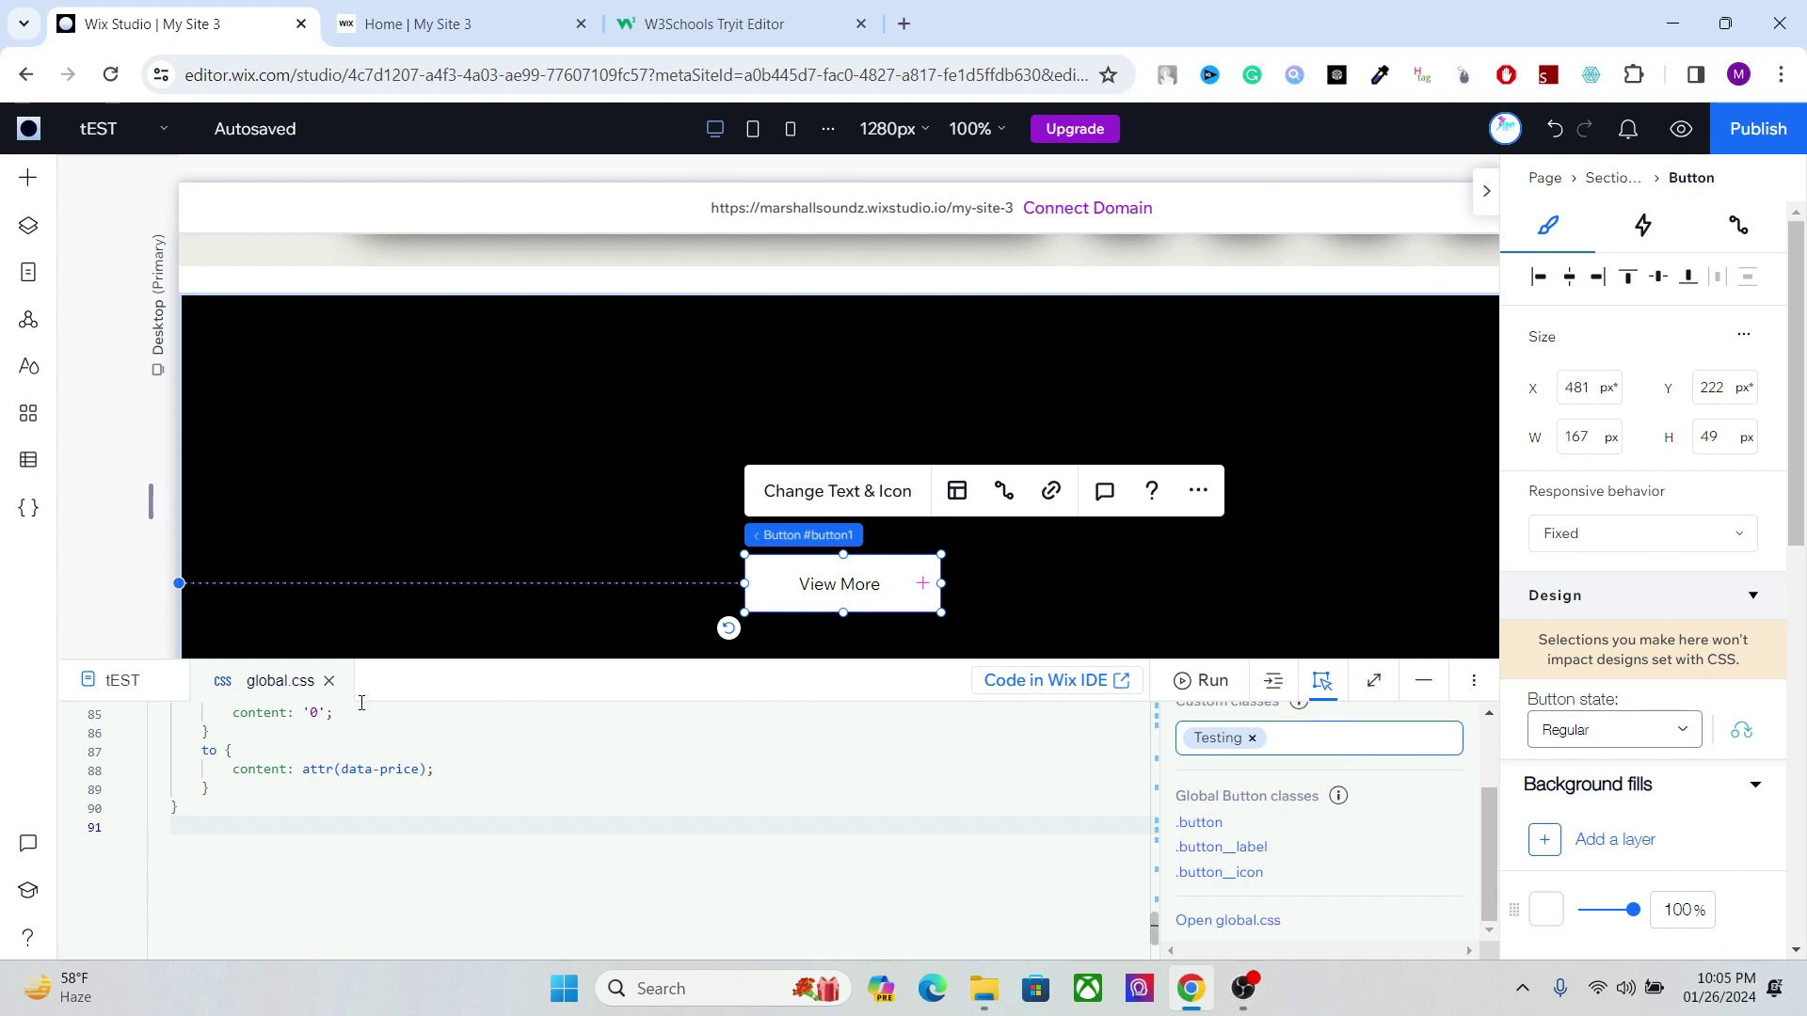
{"action": "left_click", "coordinate": [329, 680]}
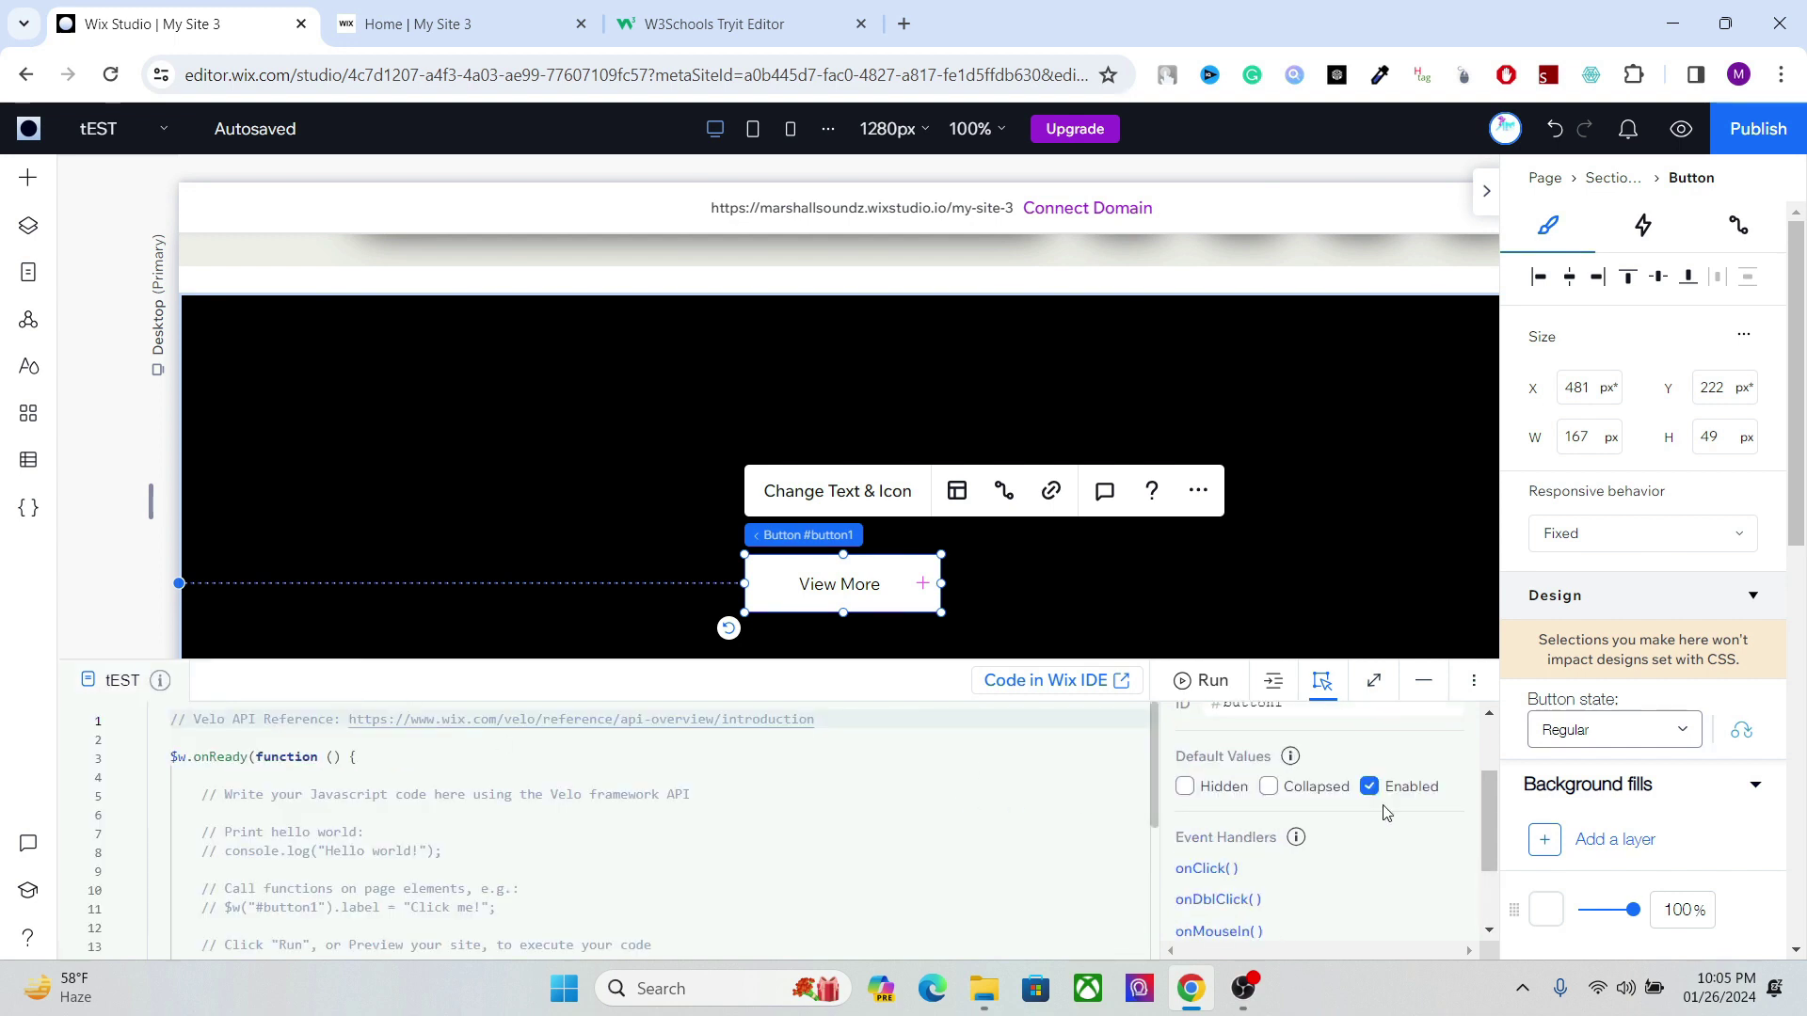
{"action": "scroll", "coordinate": [1492, 886], "scroll_direction": "down", "scroll_amount": 2}
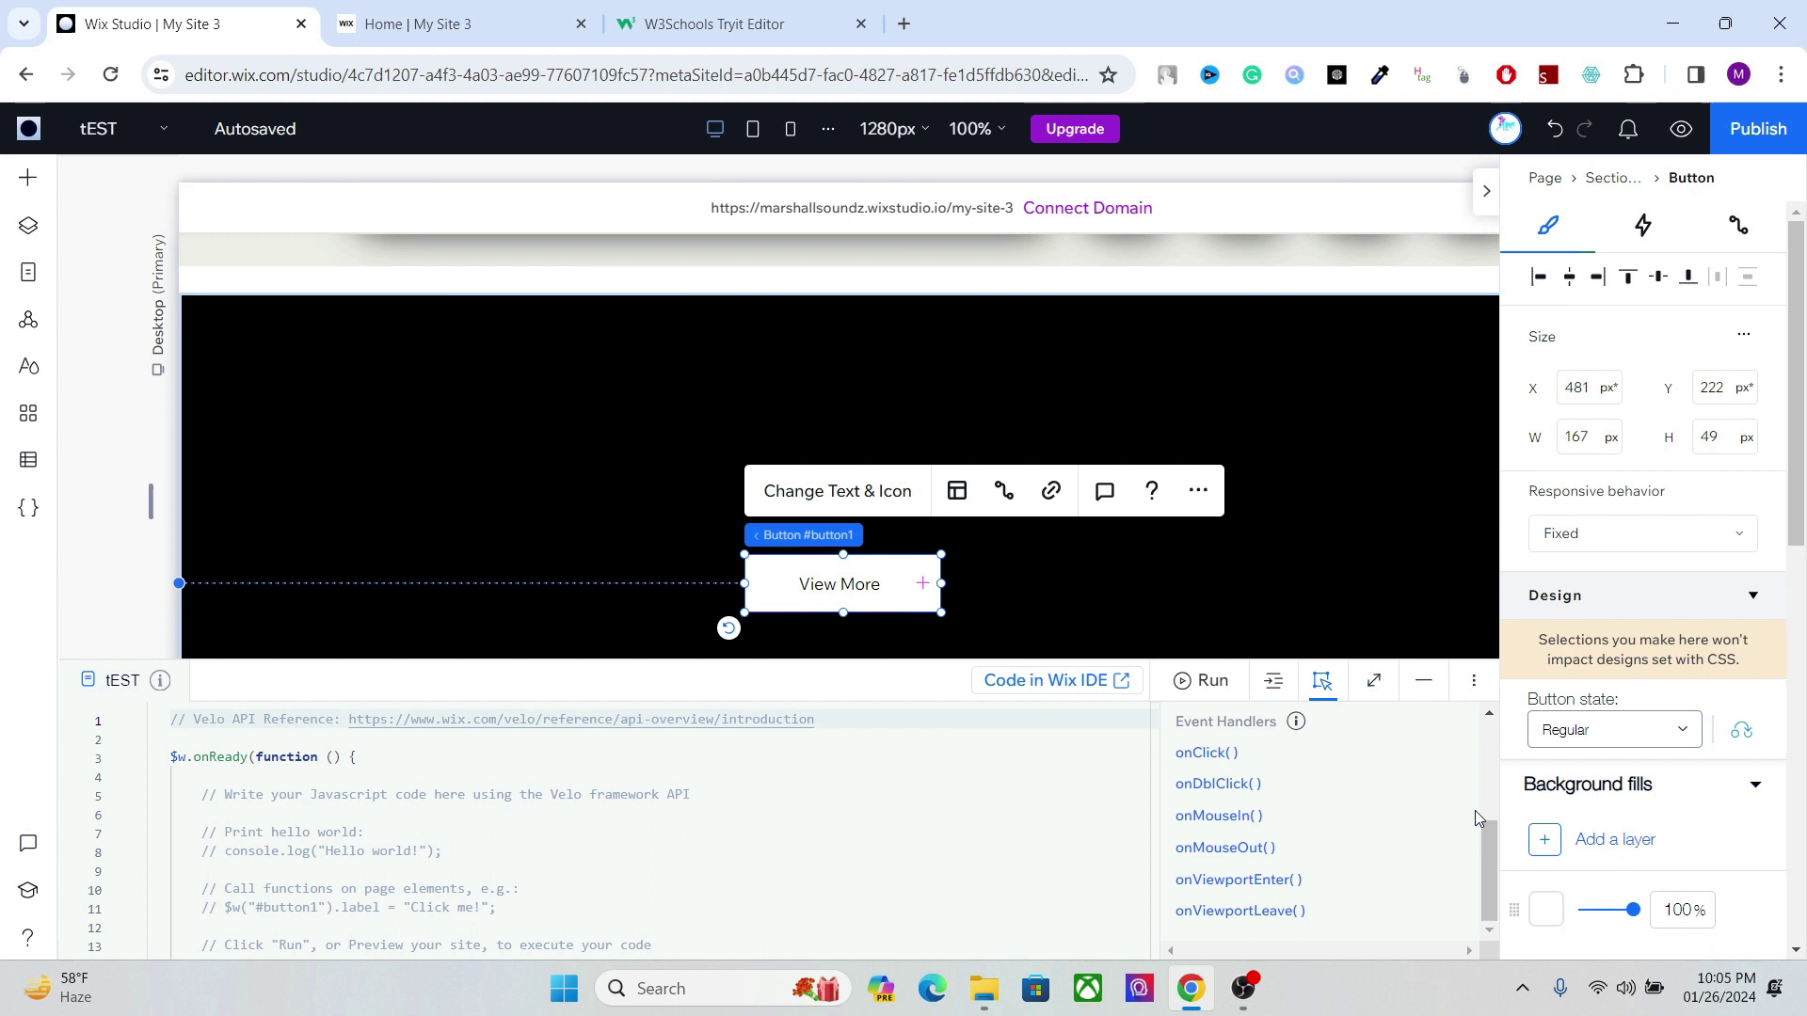
{"action": "scroll", "coordinate": [1476, 811], "scroll_direction": "up", "scroll_amount": 2}
{"action": "scroll", "coordinate": [1487, 786], "scroll_direction": "up", "scroll_amount": 1}
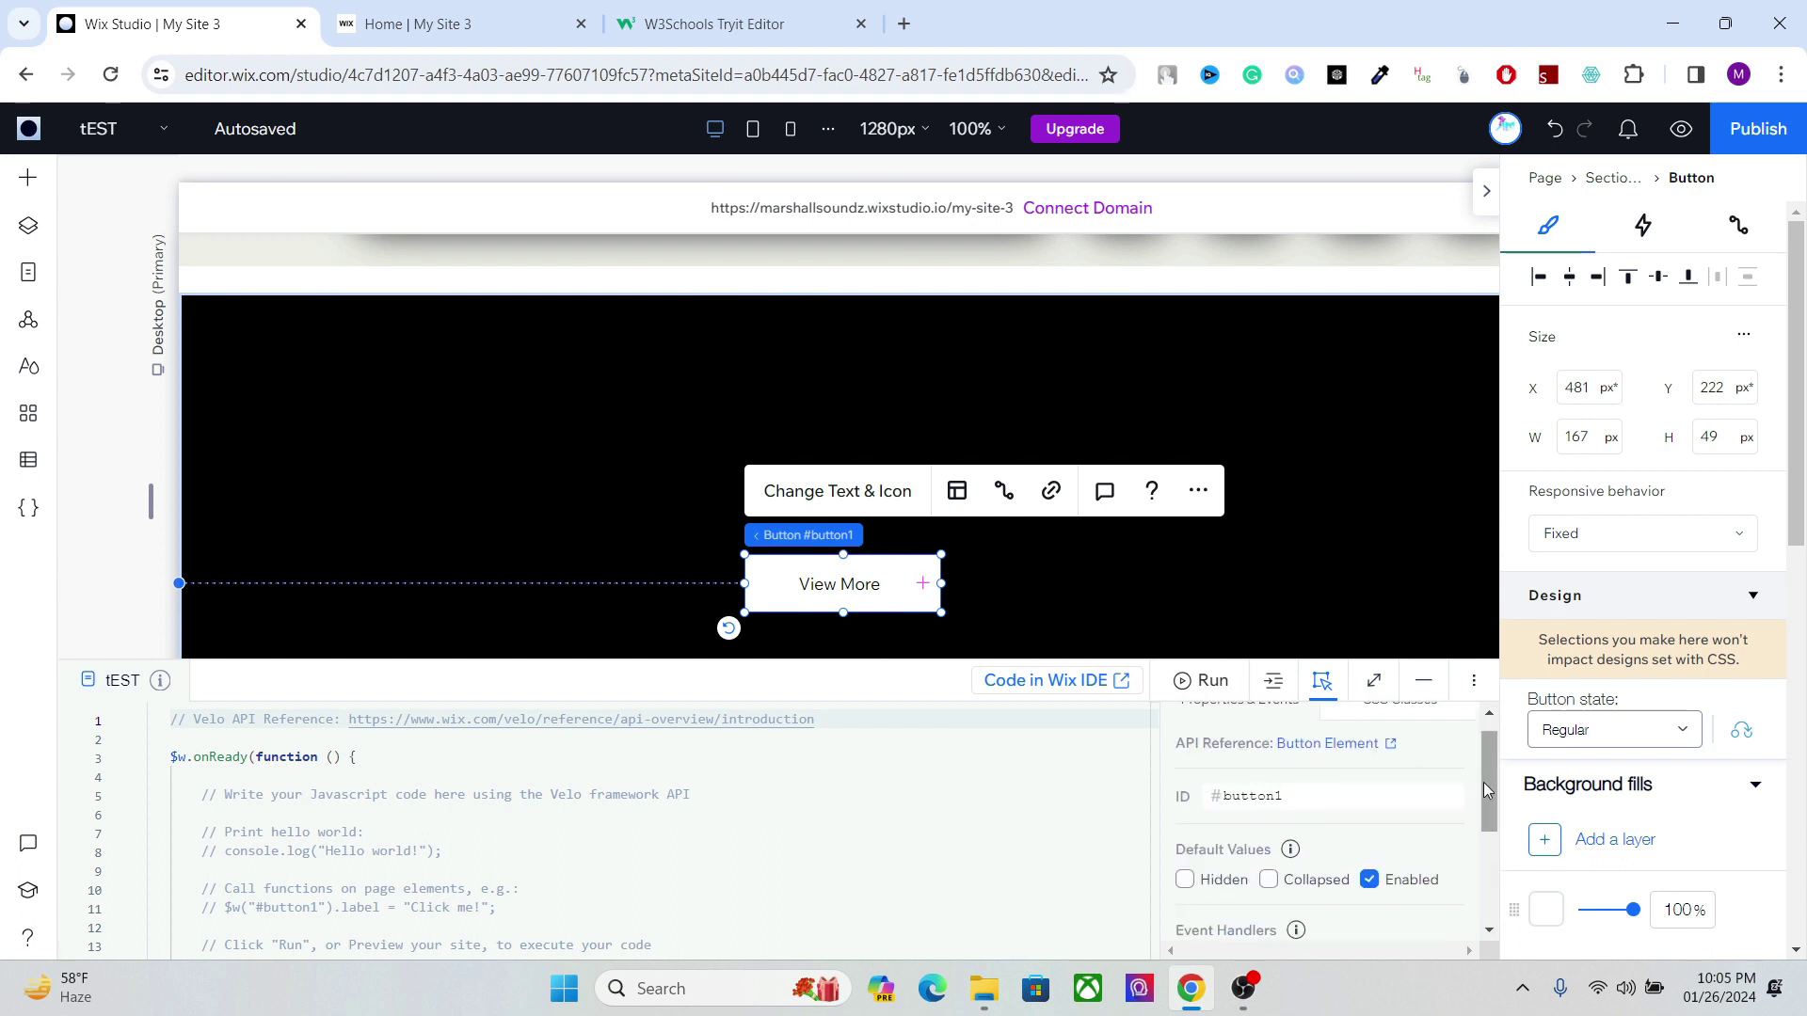
{"action": "scroll", "coordinate": [1483, 782], "scroll_direction": "up", "scroll_amount": 1}
Step: Reopen global.css from the button's CSS classes and add a blank line after the last rule
{"action": "left_click", "coordinate": [1429, 719]}
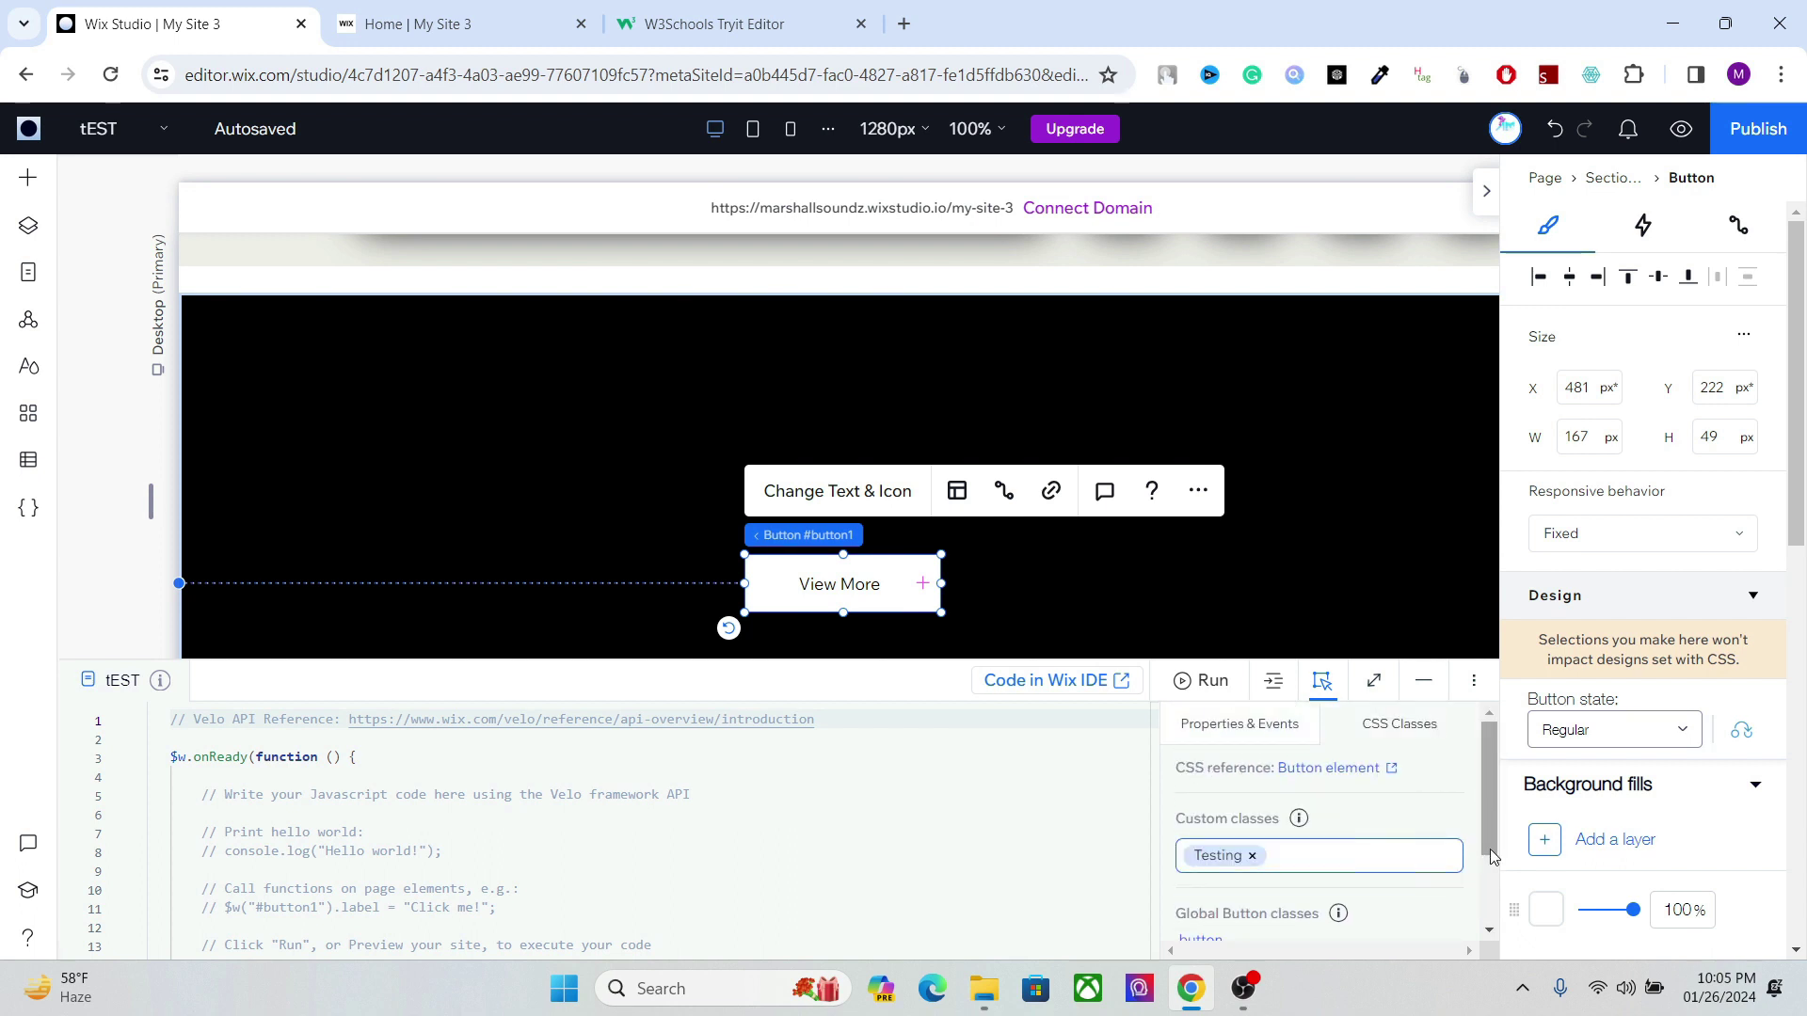
{"action": "scroll", "coordinate": [1489, 890], "scroll_direction": "down", "scroll_amount": 3}
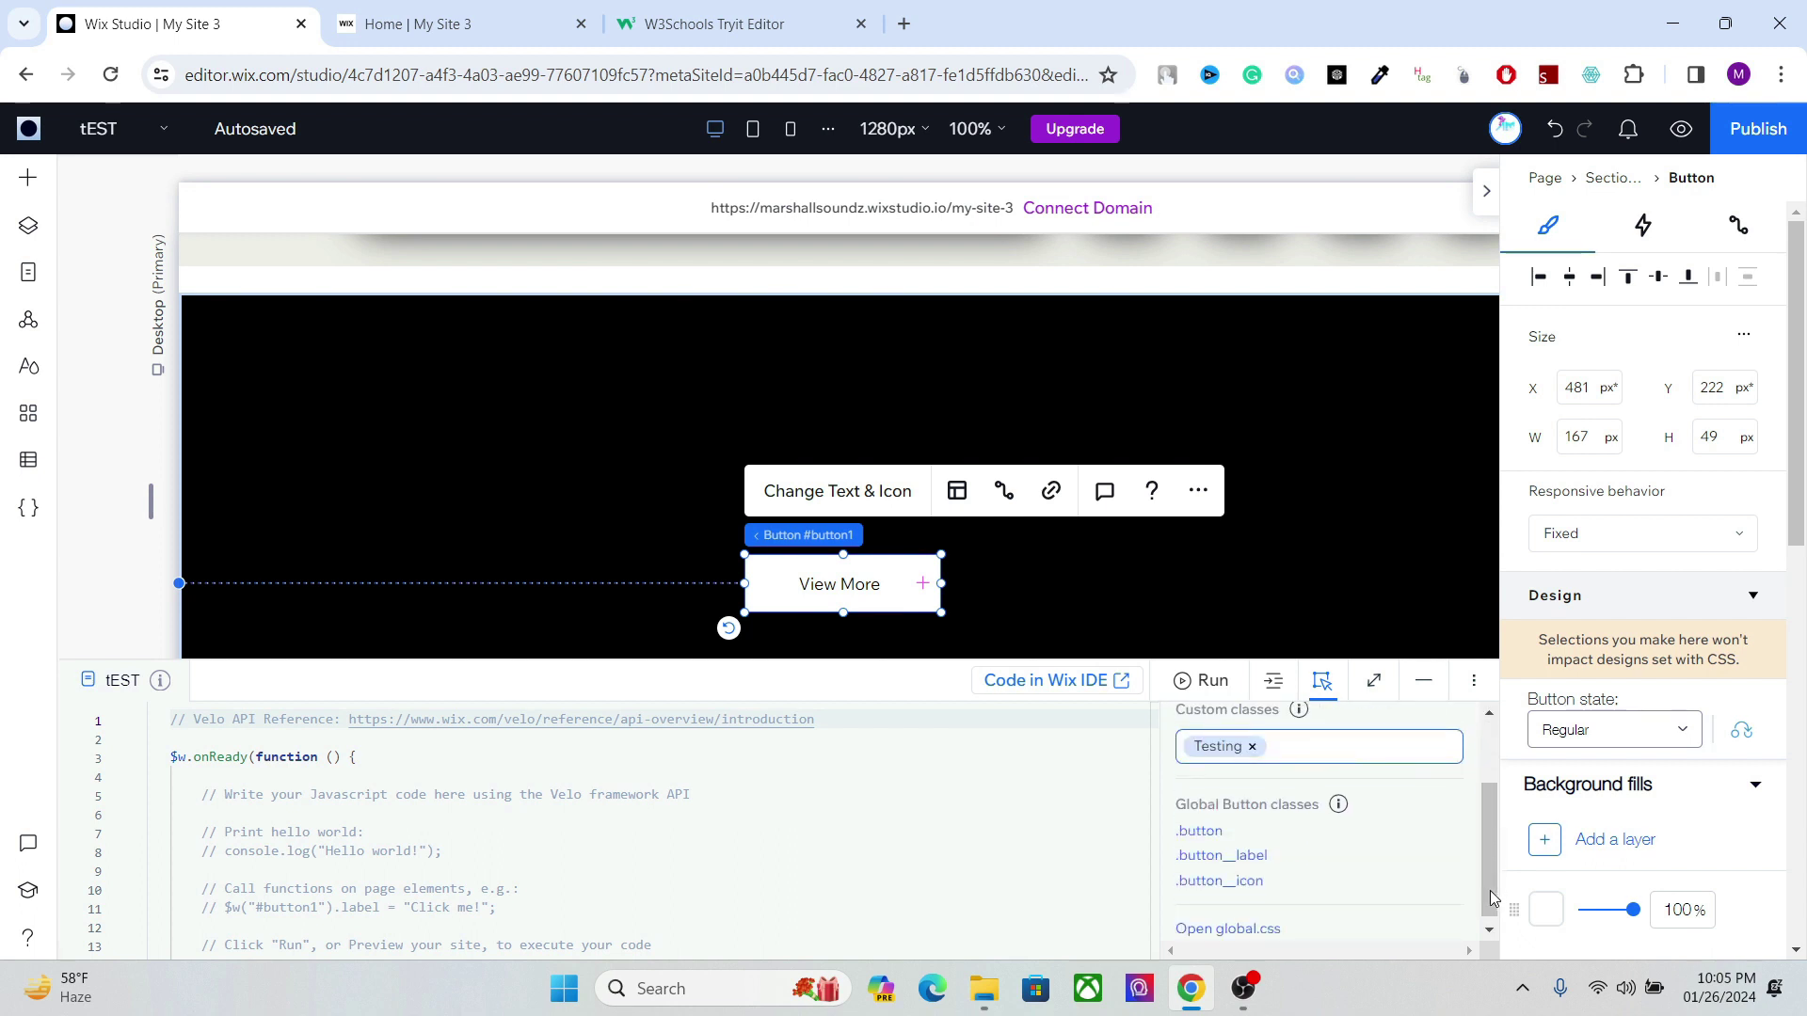
{"action": "left_click", "coordinate": [1262, 922]}
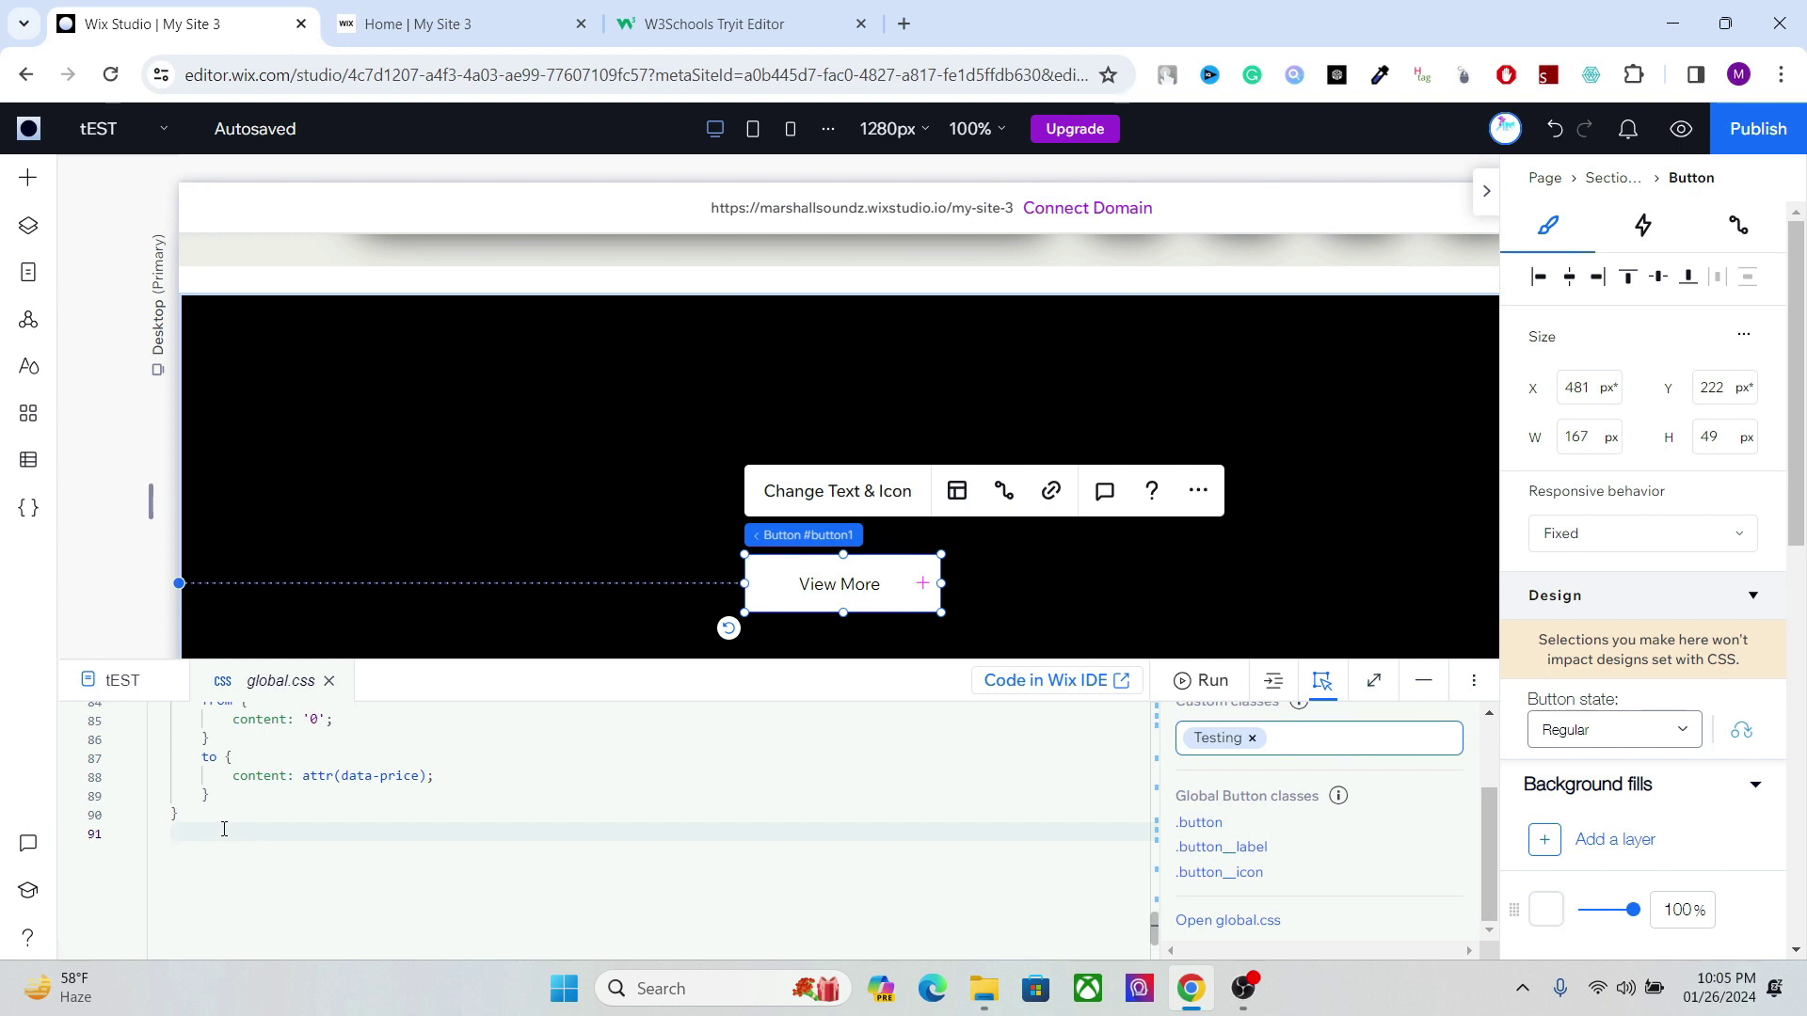
{"action": "key", "text": "Return"}
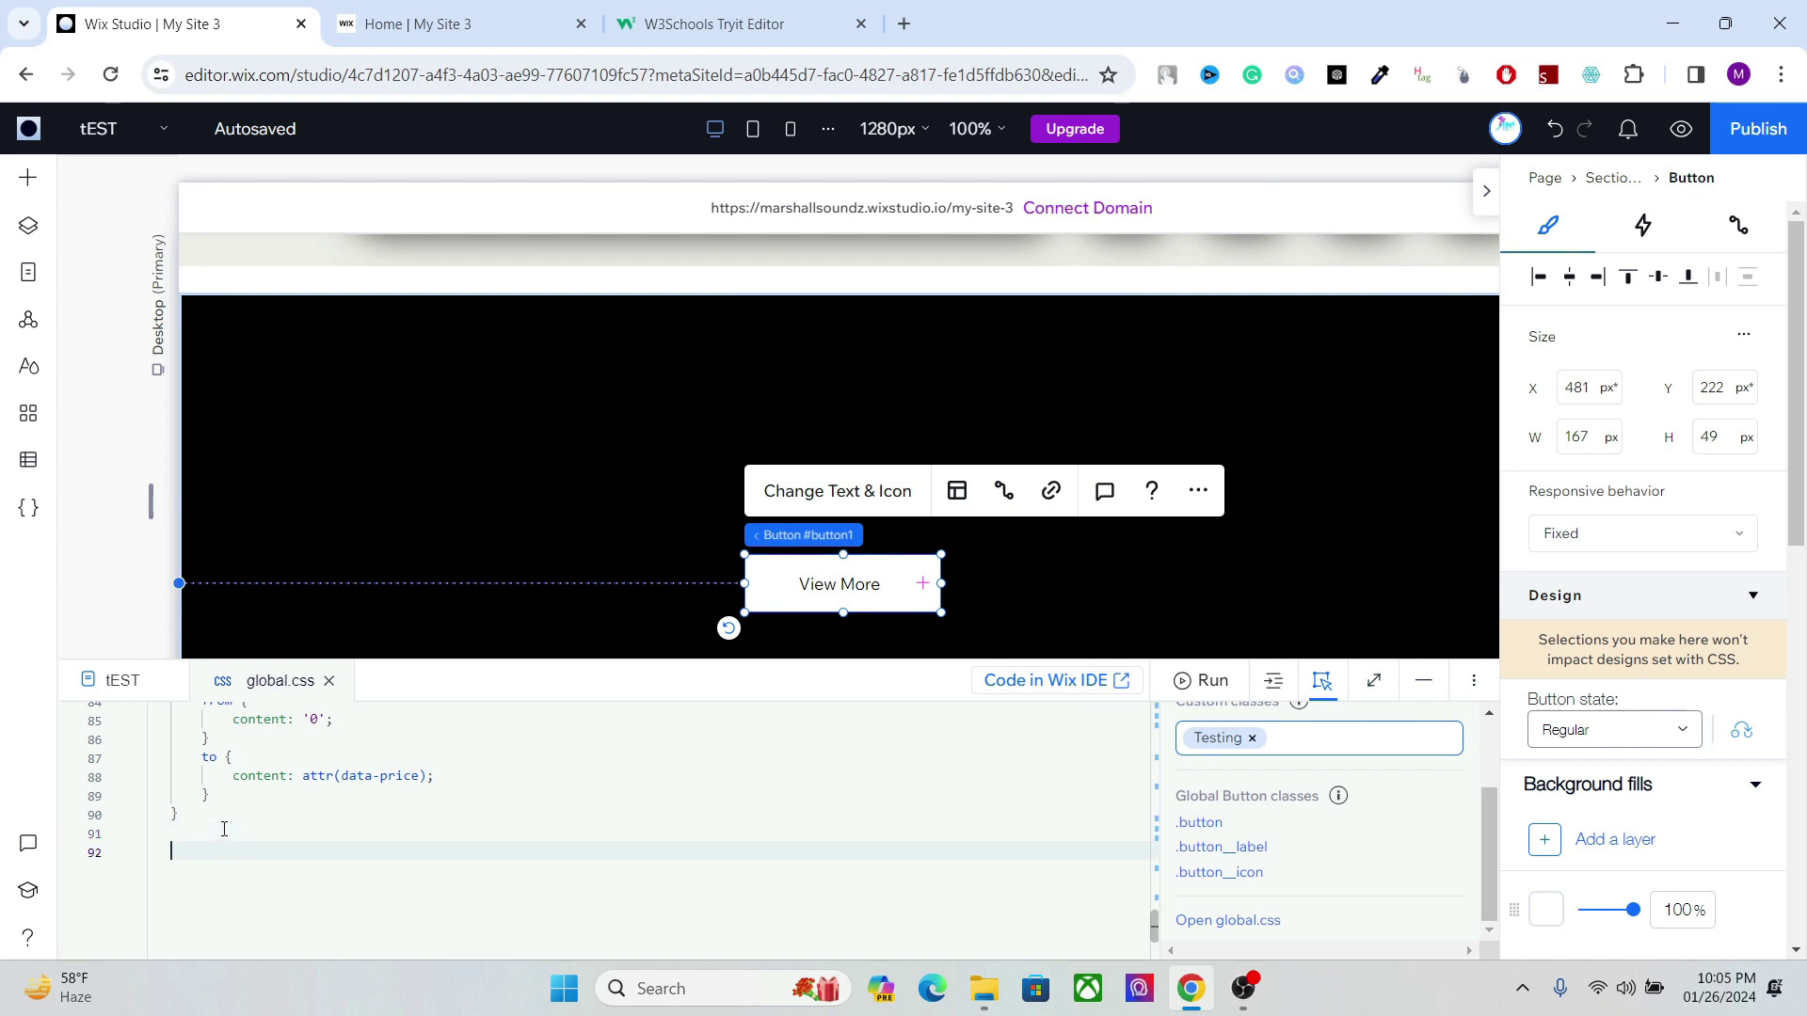
Step: Paste the glowing-button CSS and rename the .Button2:hover selector to .Testing:hover
{"action": "key", "text": "ctrl+v"}
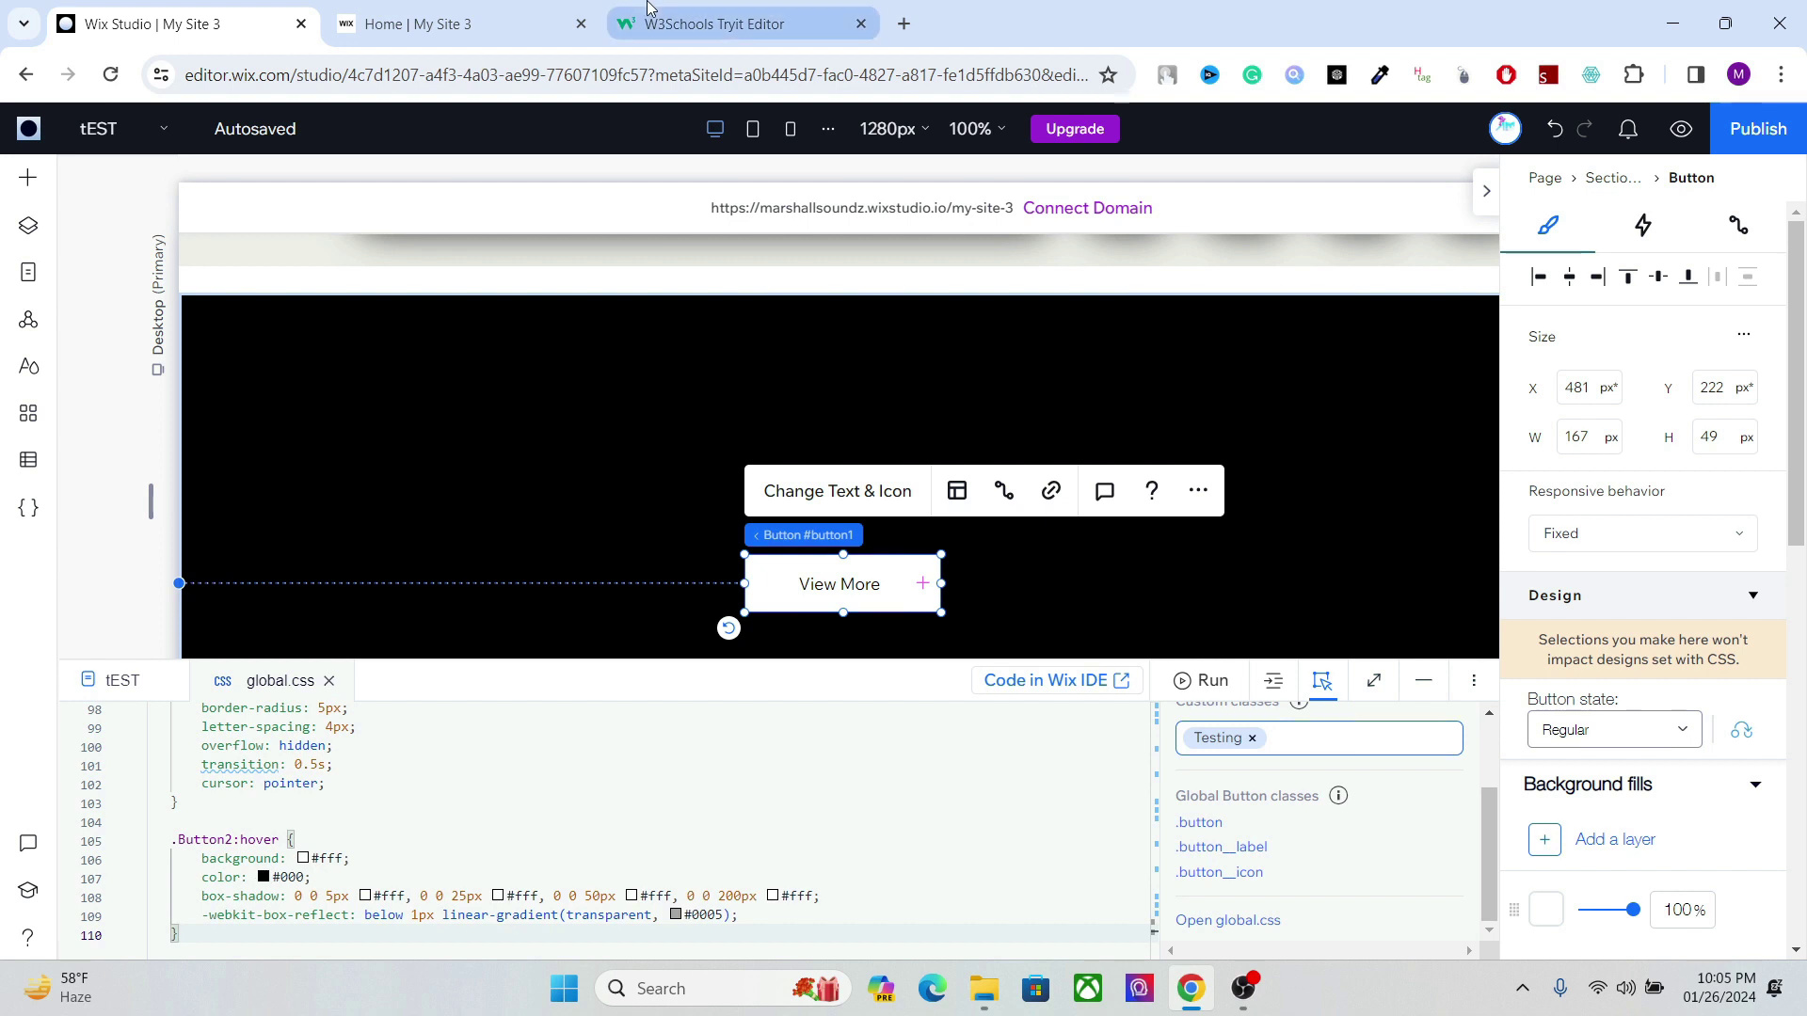
{"action": "left_click", "coordinate": [648, 7]}
{"action": "left_click", "coordinate": [187, 8]}
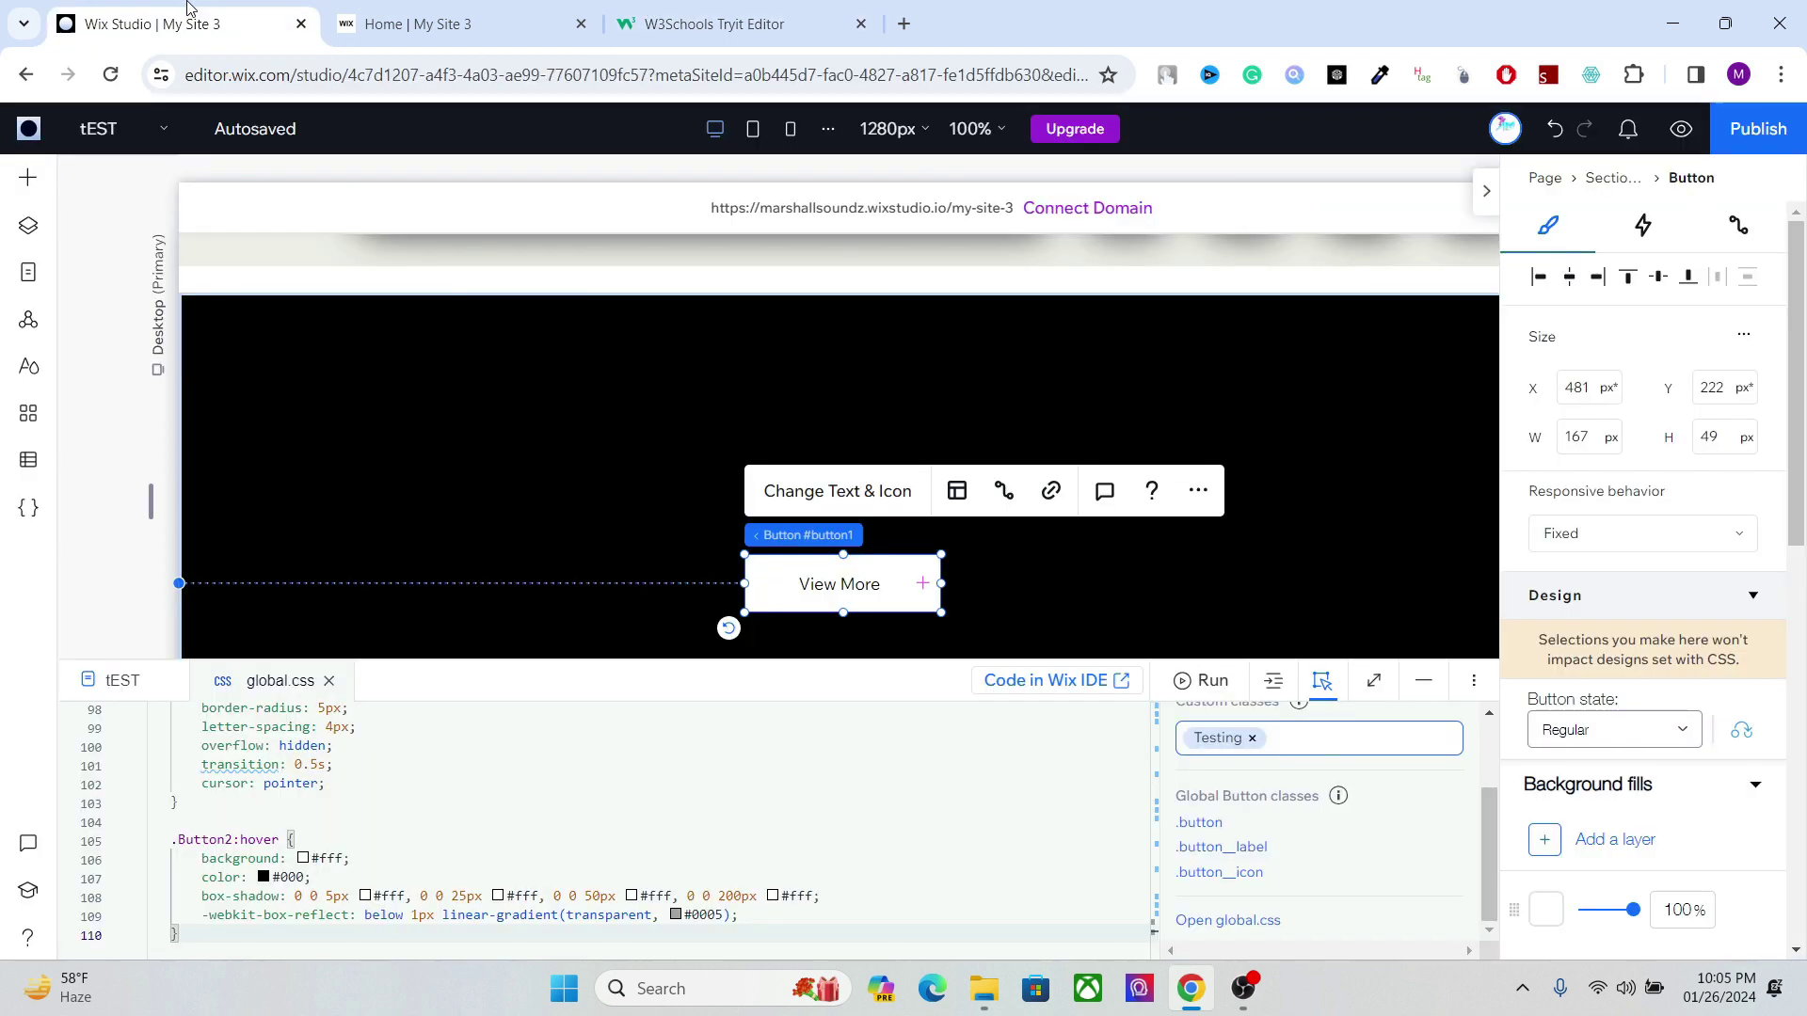
{"action": "double_click", "coordinate": [229, 839]}
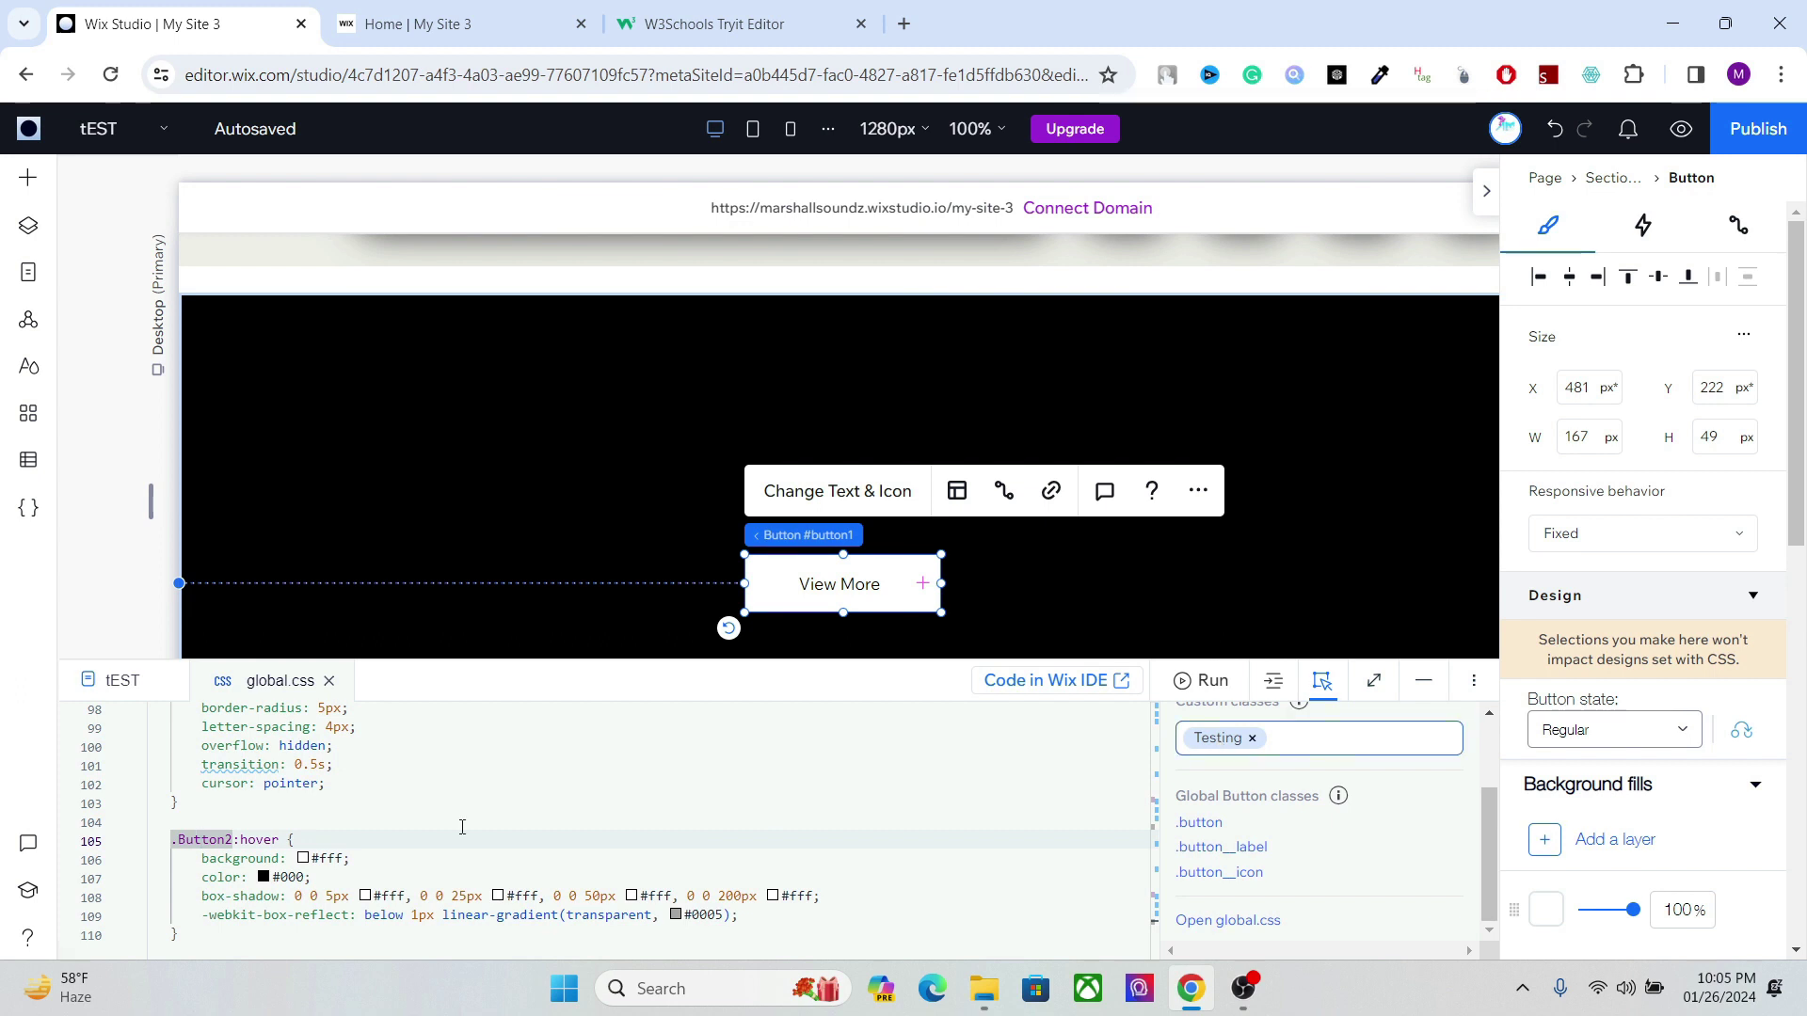
{"action": "left_click", "coordinate": [236, 840]}
{"action": "key", "text": "BackSpace"}
{"action": "key", "text": "BackSpace"}
{"action": "key", "text": "BackSpace"}
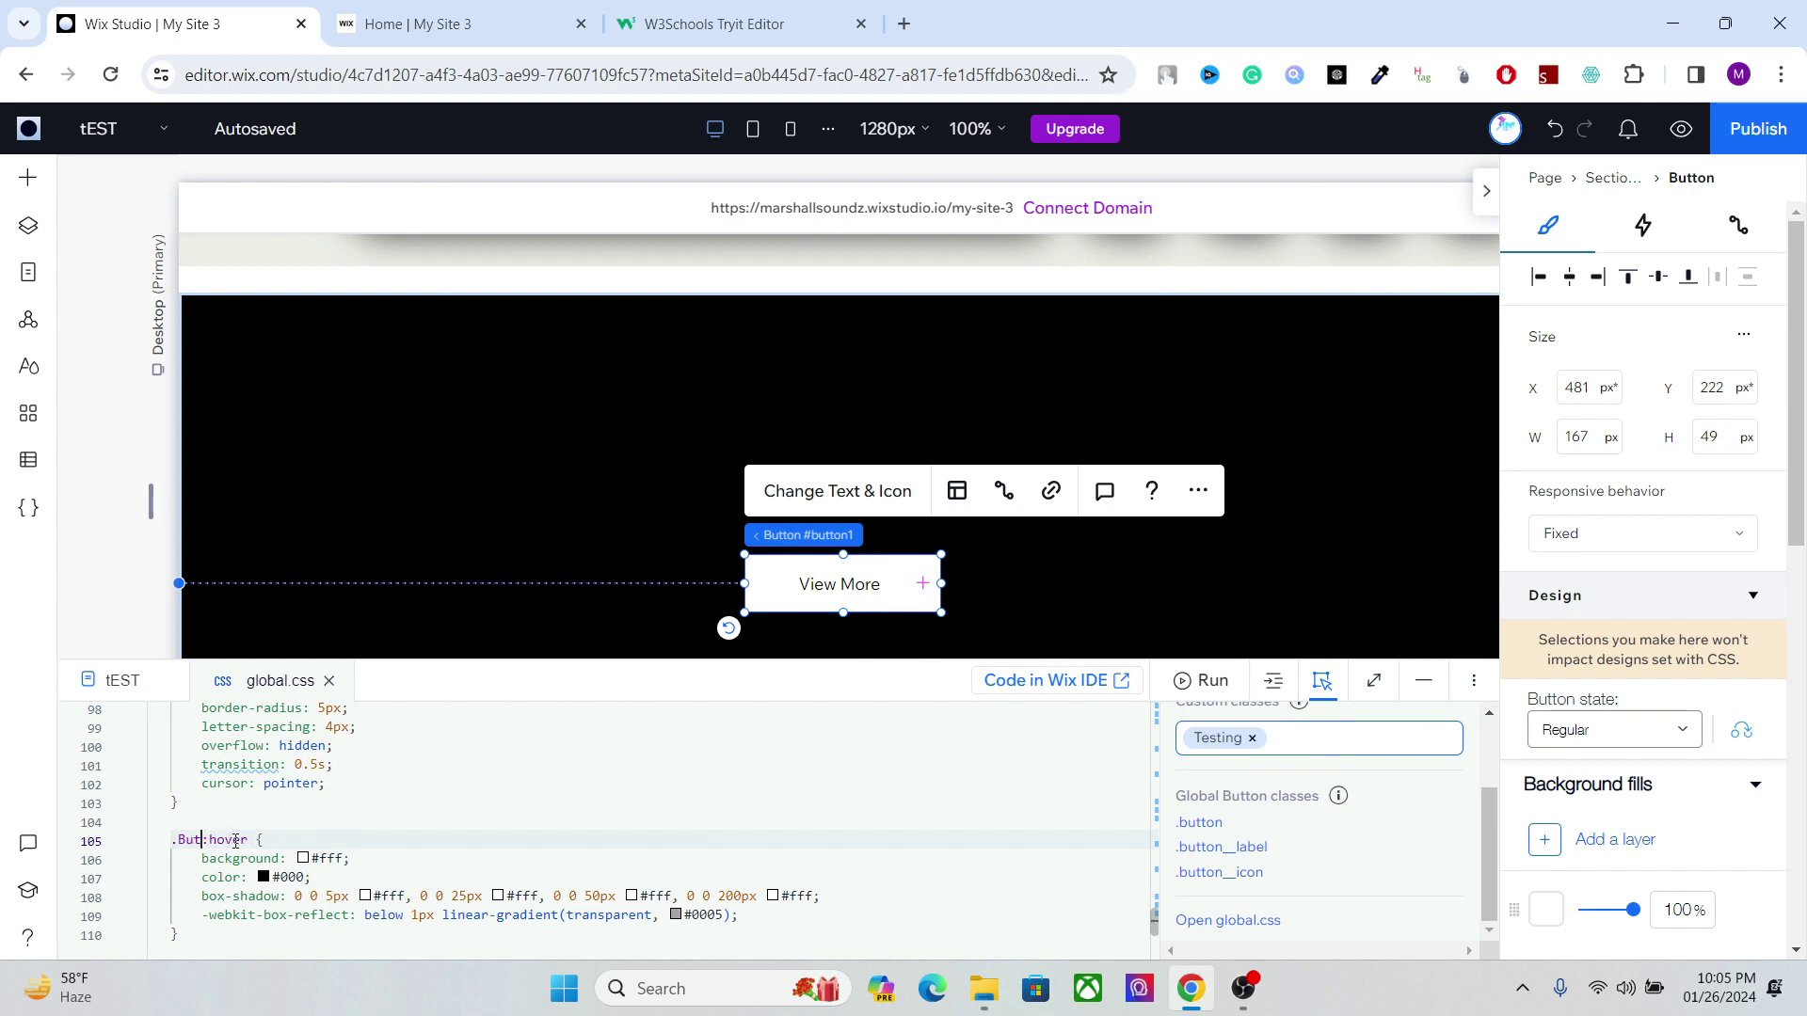
{"action": "key", "text": "BackSpace"}
{"action": "key", "text": "BackSpace"}
{"action": "key", "text": "BackSpace"}
{"action": "type", "text": "Testing"}
Step: Rename the base .Button2 selector to .Testing
{"action": "scroll", "coordinate": [1155, 918], "scroll_direction": "up", "scroll_amount": 2}
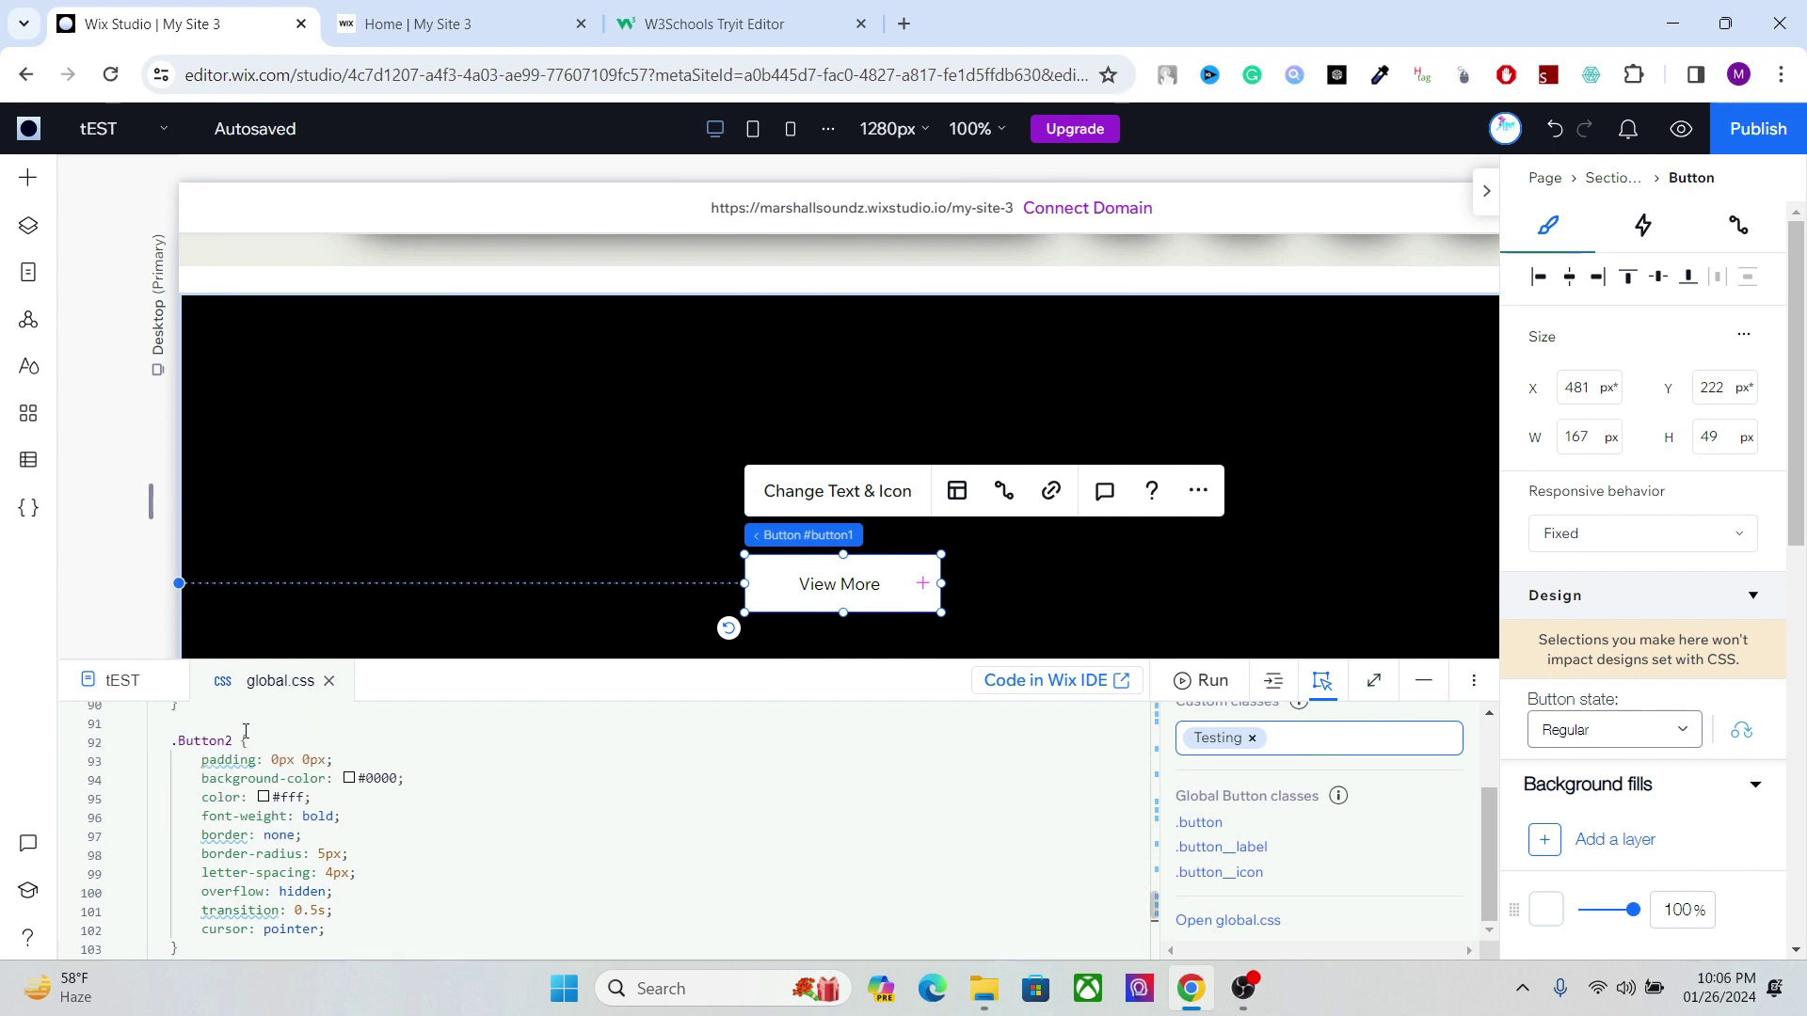
{"action": "left_click", "coordinate": [237, 741]}
{"action": "key", "text": "BackSpace"}
{"action": "key", "text": "BackSpace"}
{"action": "key", "text": "BackSpace"}
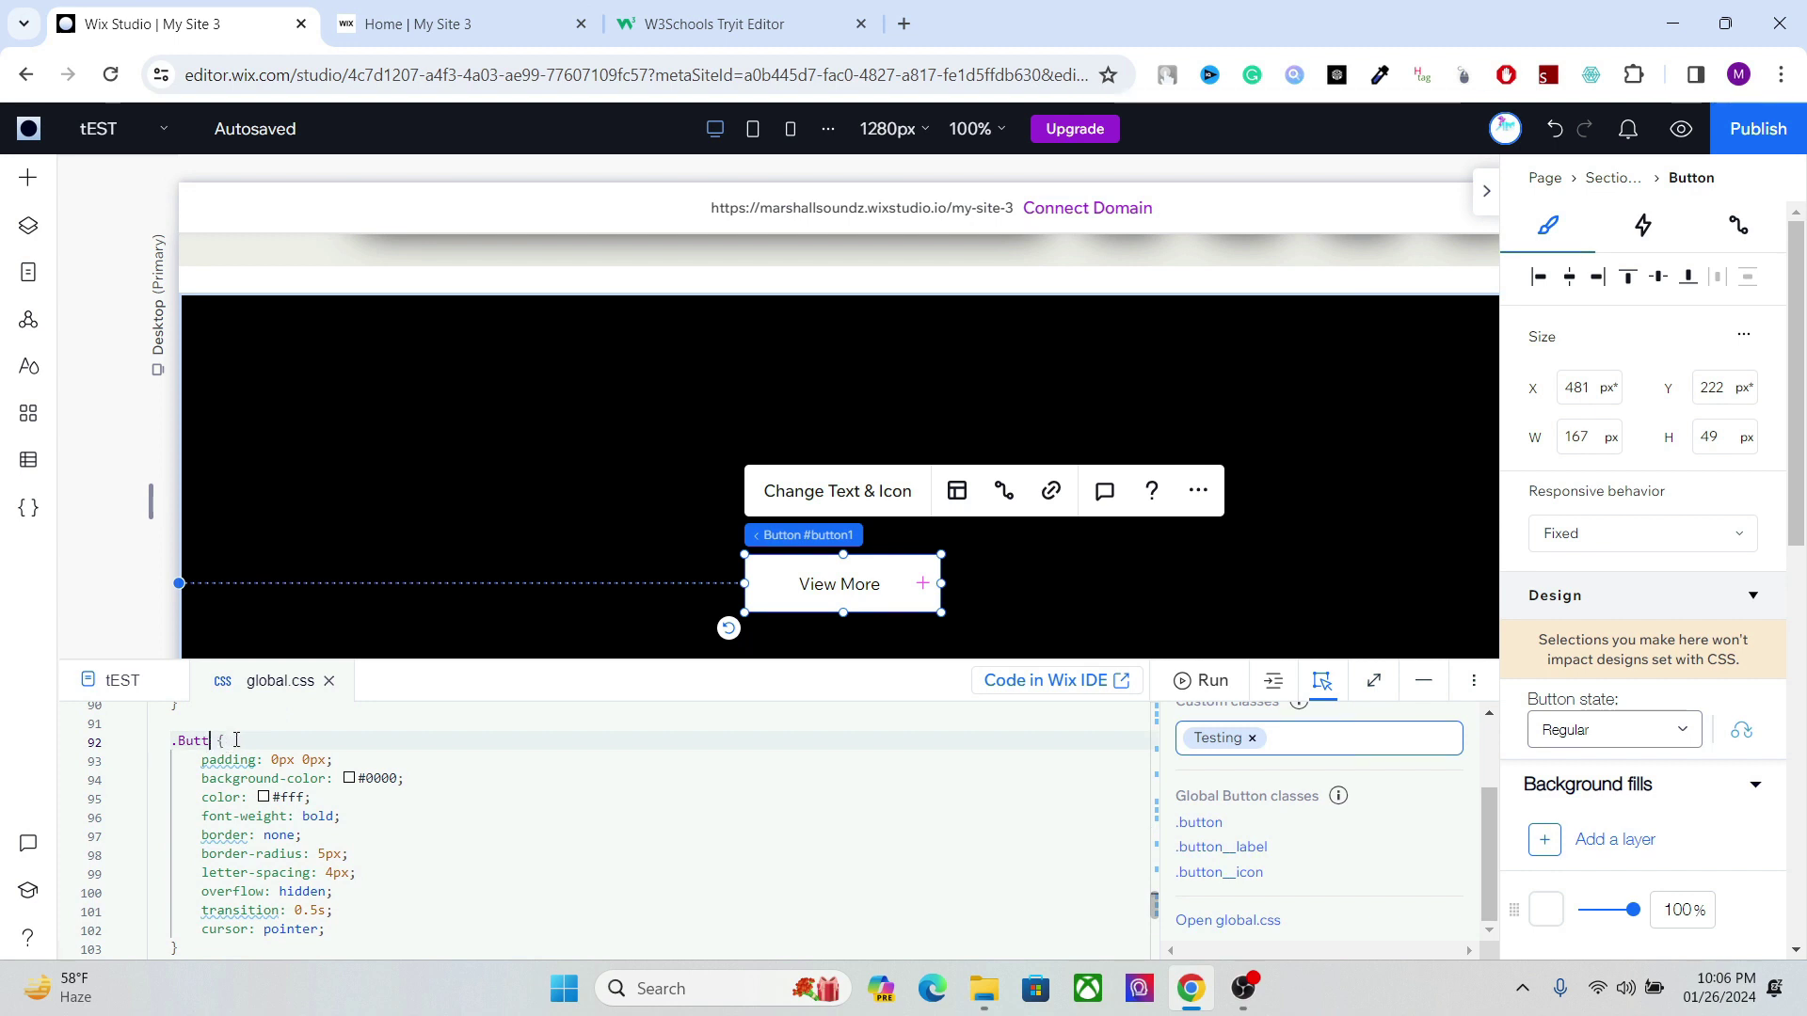
{"action": "key", "text": "BackSpace"}
{"action": "key", "text": "BackSpace"}
{"action": "key", "text": "BackSpace"}
{"action": "key", "text": "BackSpace"}
{"action": "type", "text": "Testi"}
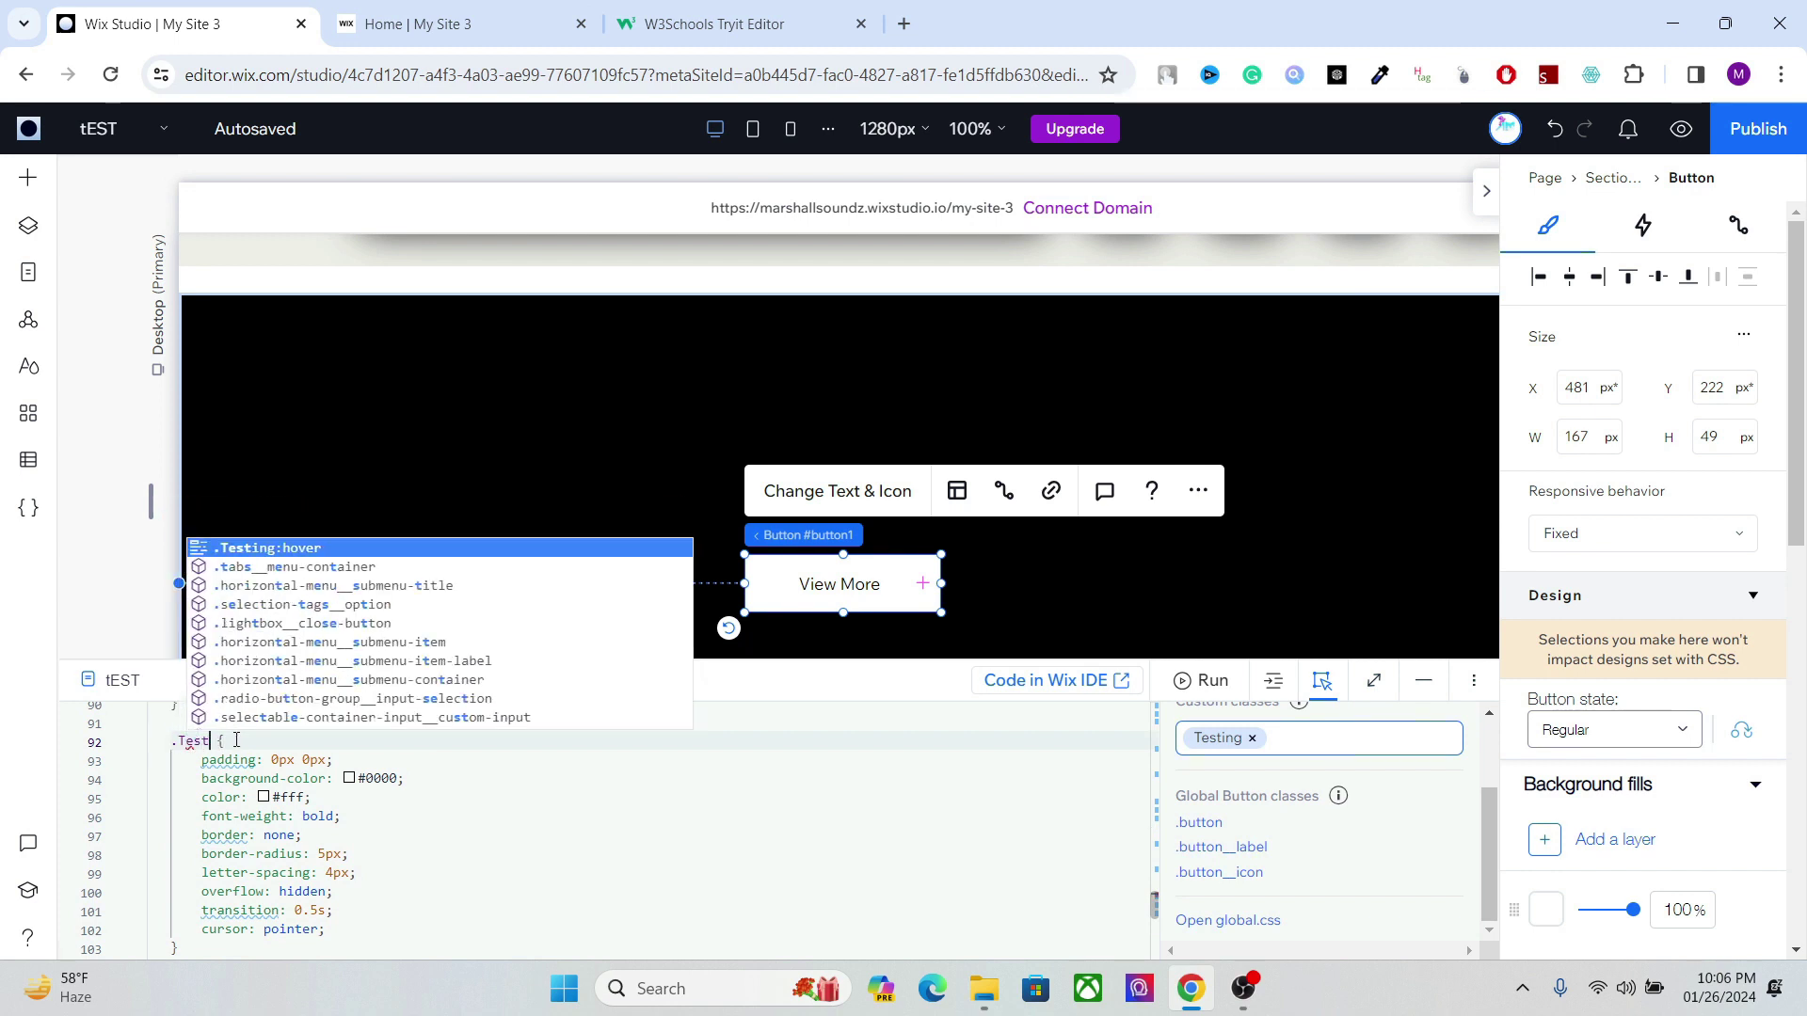
{"action": "type", "text": "ng"}
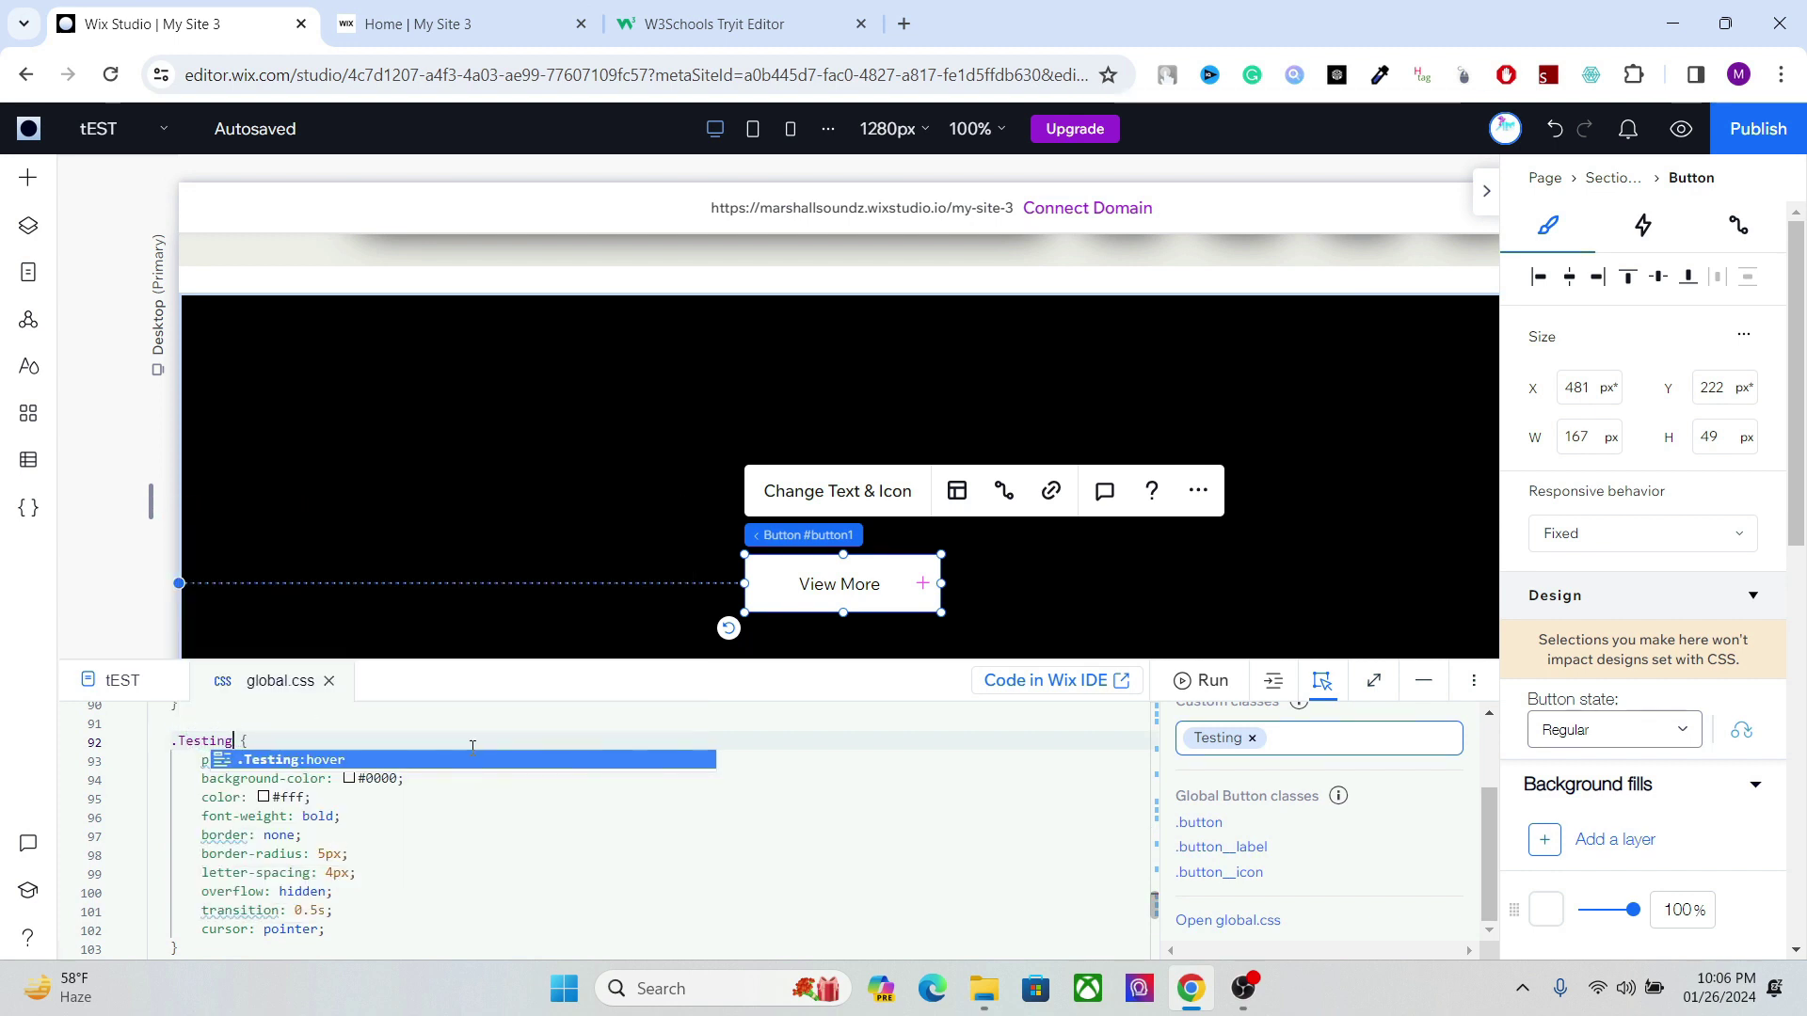
{"action": "left_click", "coordinate": [494, 842]}
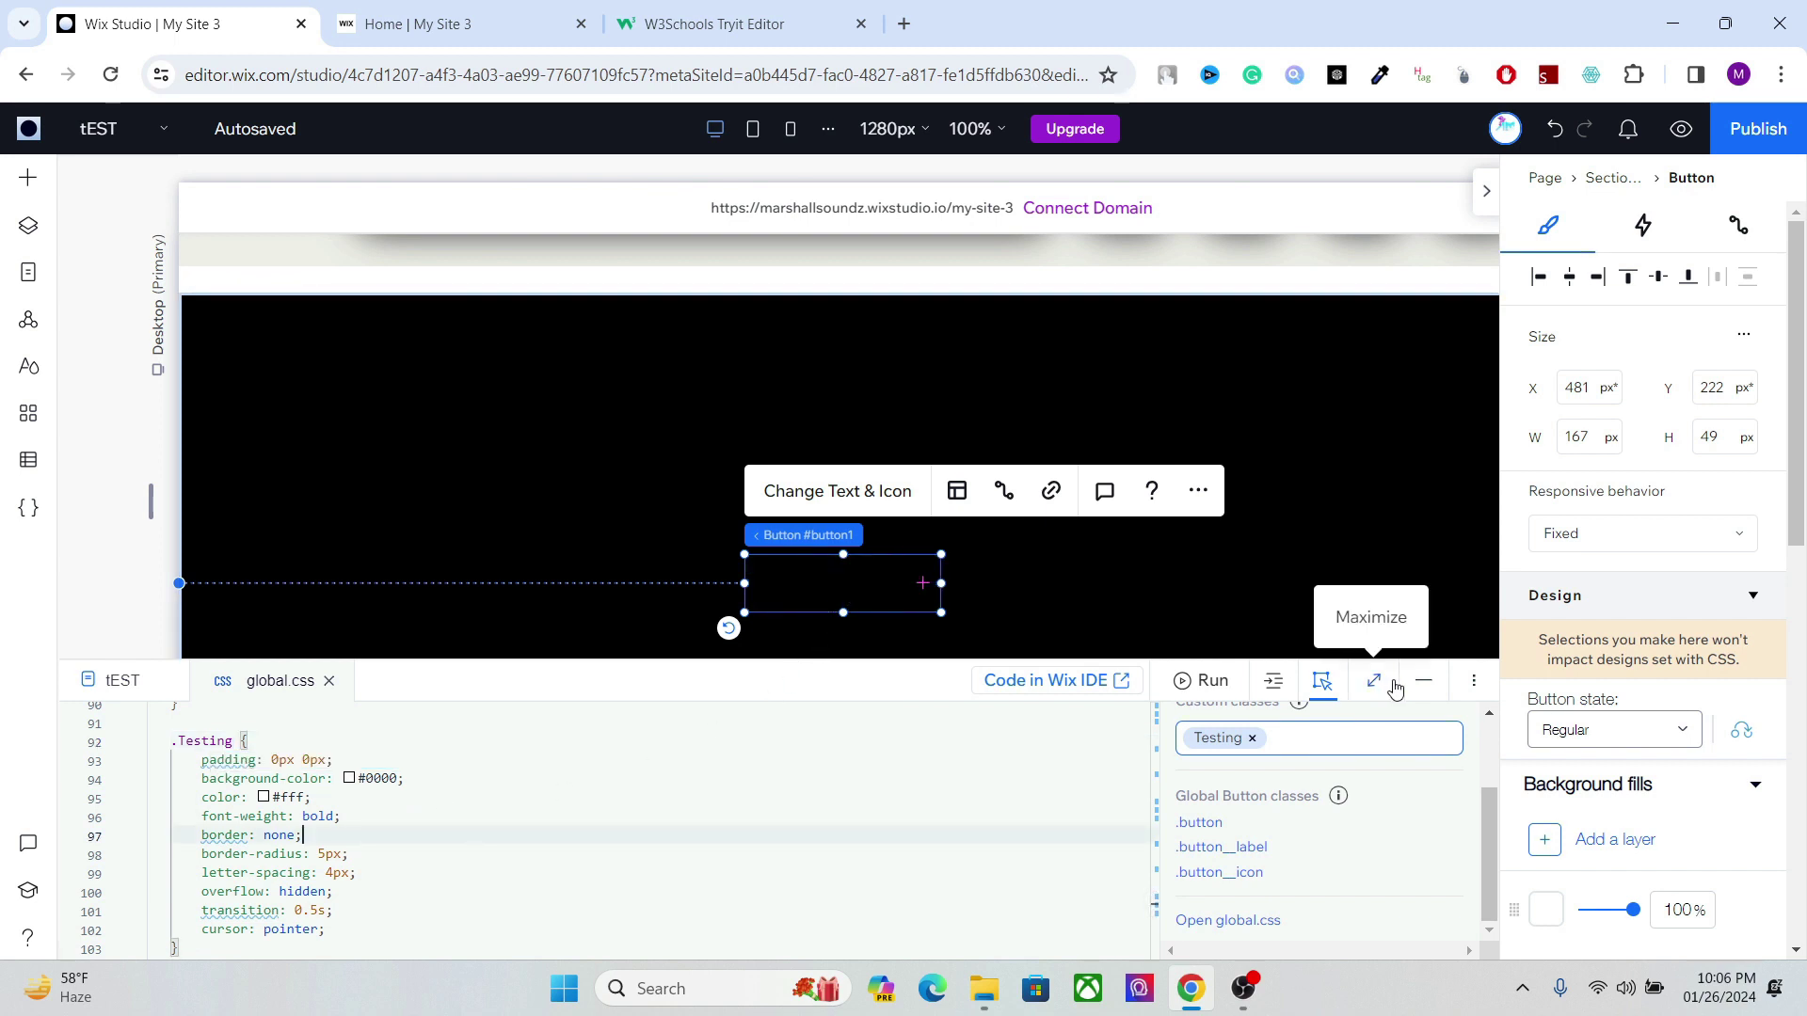
Step: Set the View More button's regular text colour to white
{"action": "left_click", "coordinate": [1424, 680]}
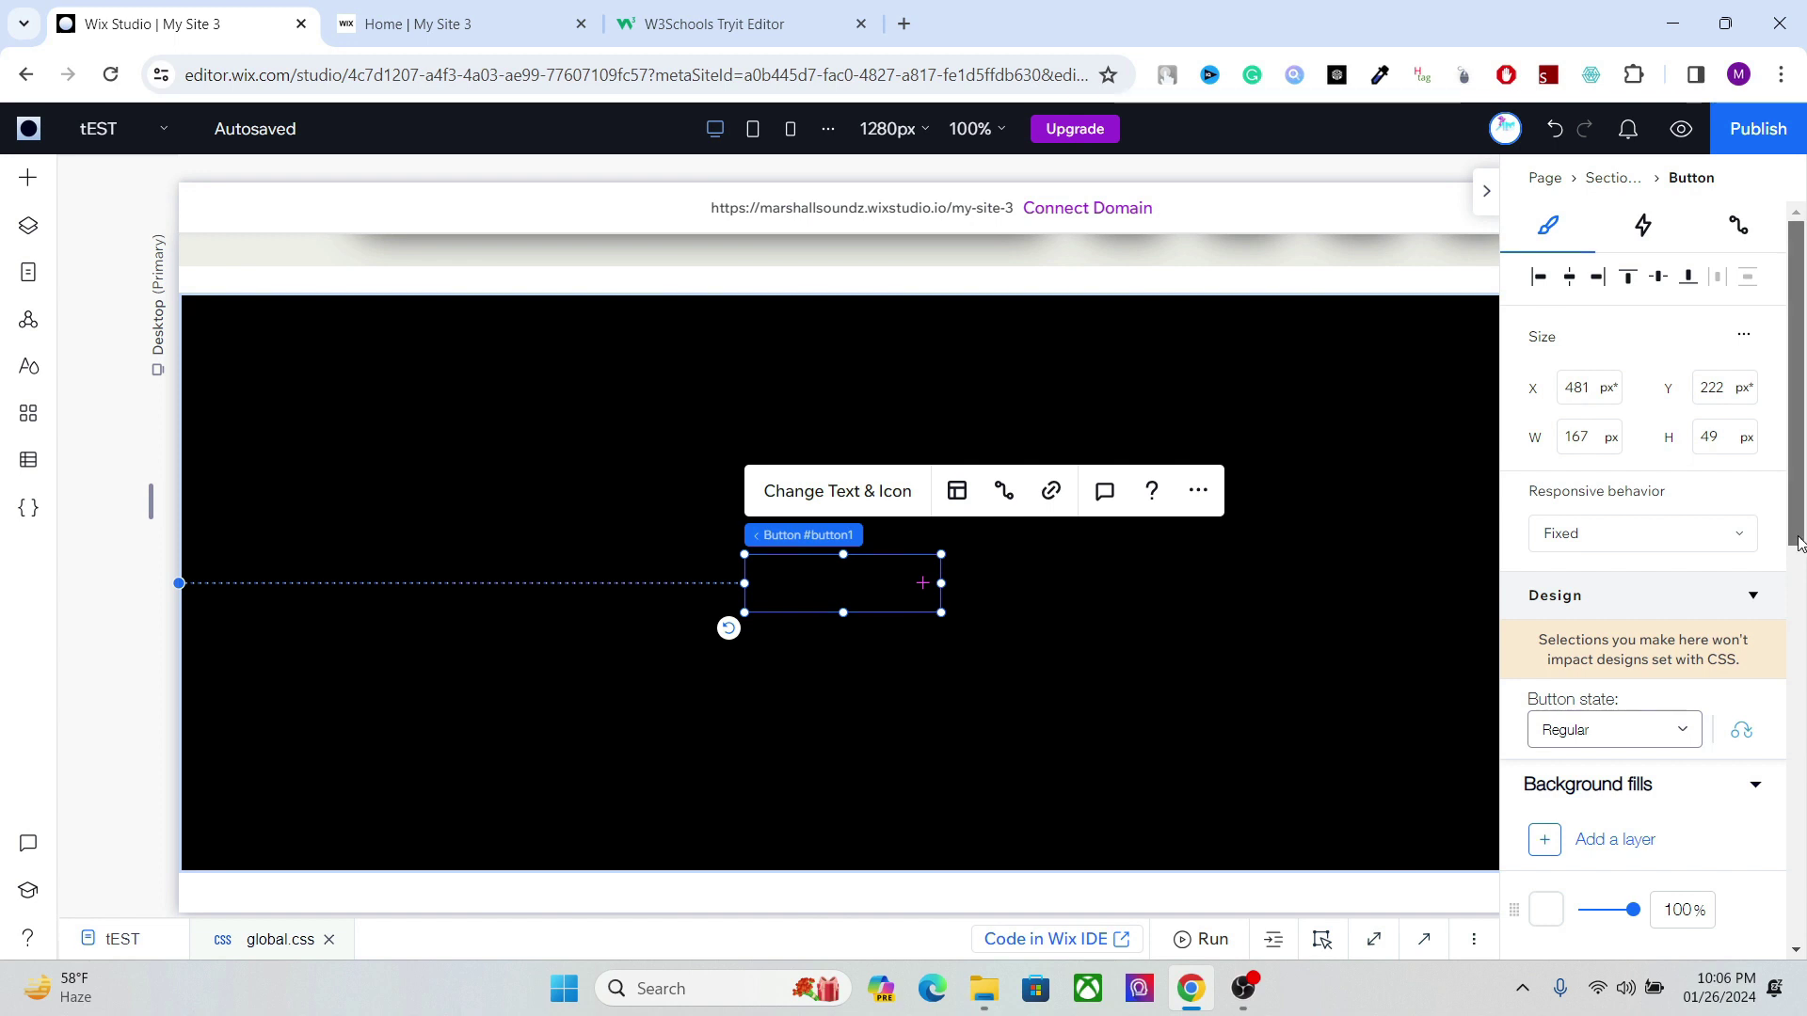
{"action": "scroll", "coordinate": [1796, 527], "scroll_direction": "down", "scroll_amount": 5}
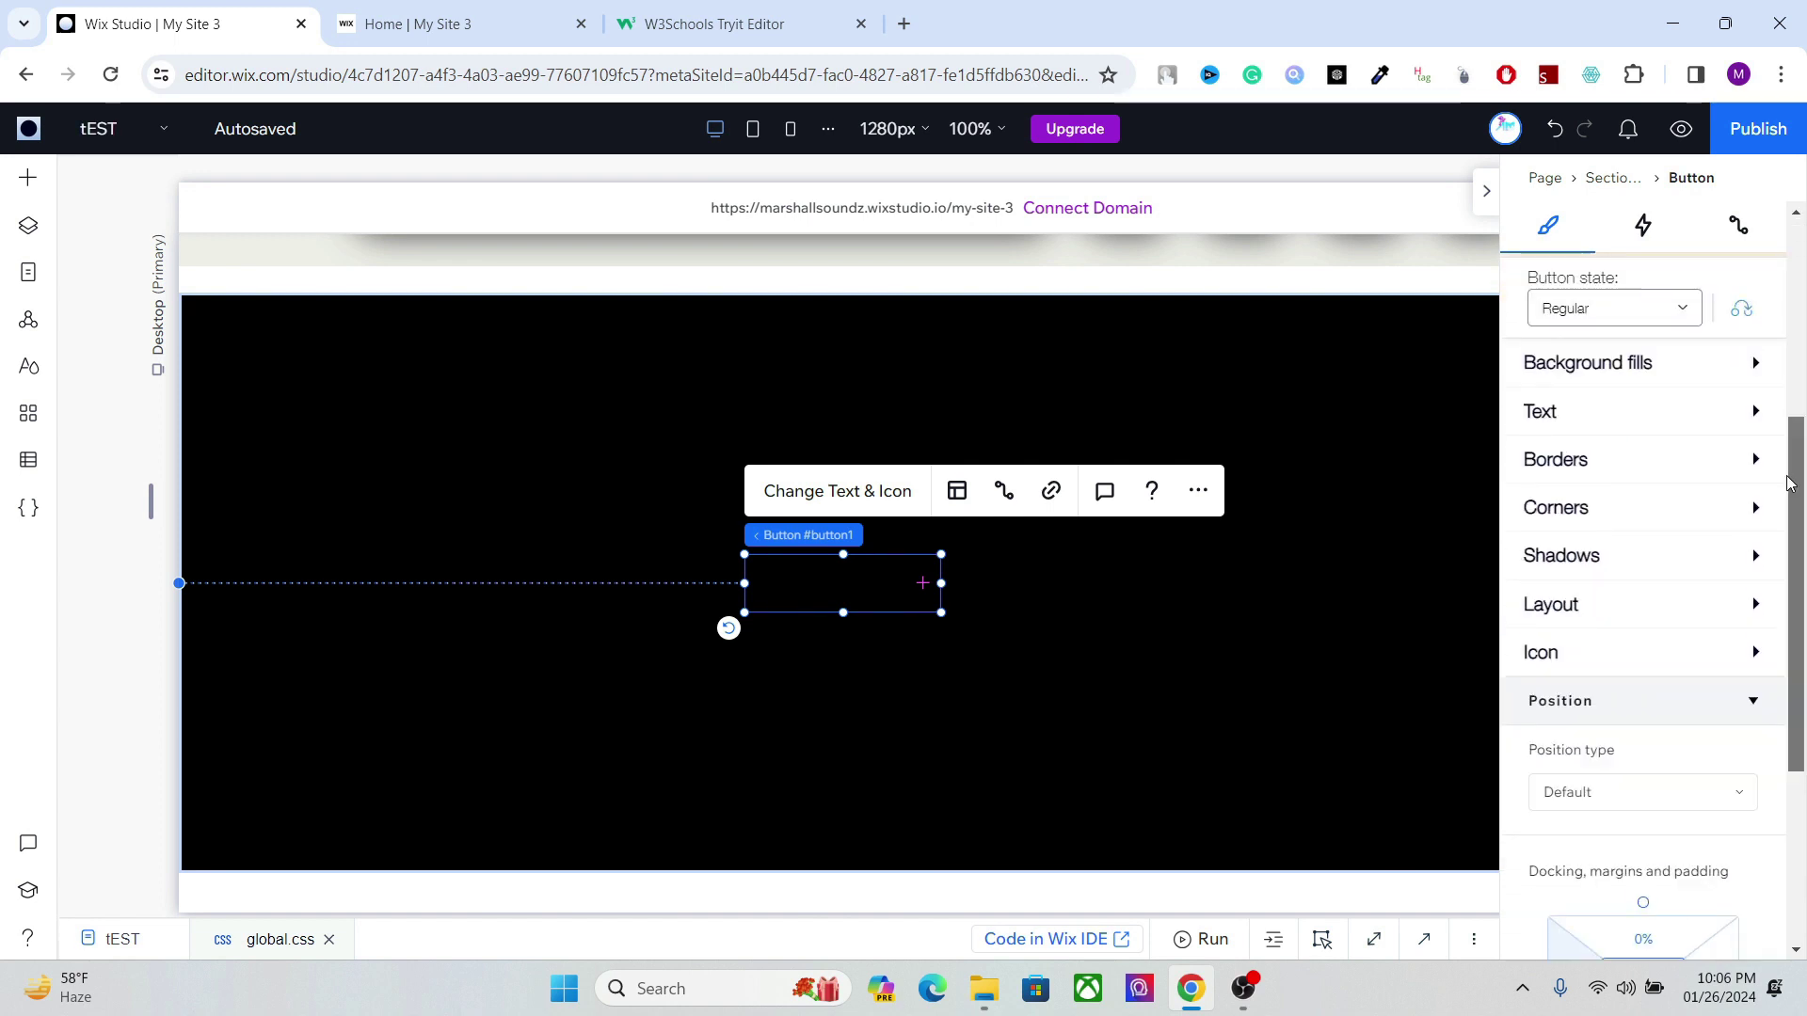
{"action": "left_click", "coordinate": [1735, 412]}
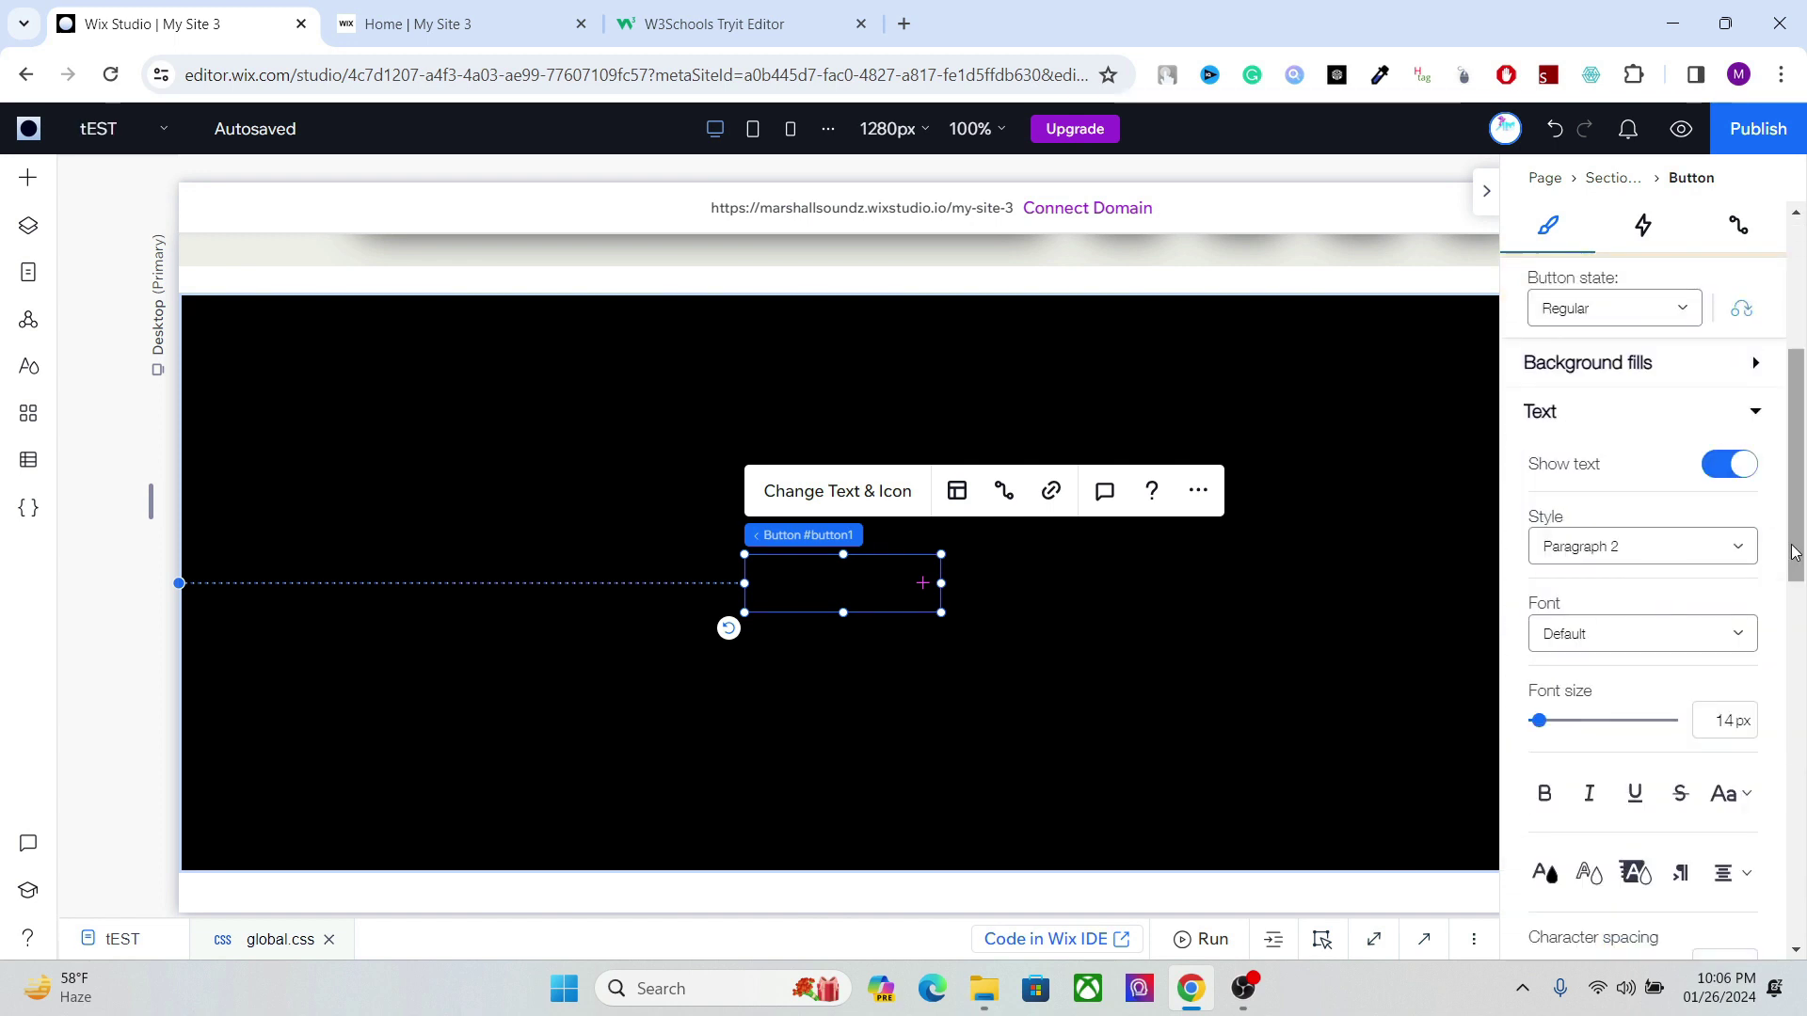
{"action": "left_click_drag", "start_coordinate": [1793, 552], "coordinate": [1794, 633]}
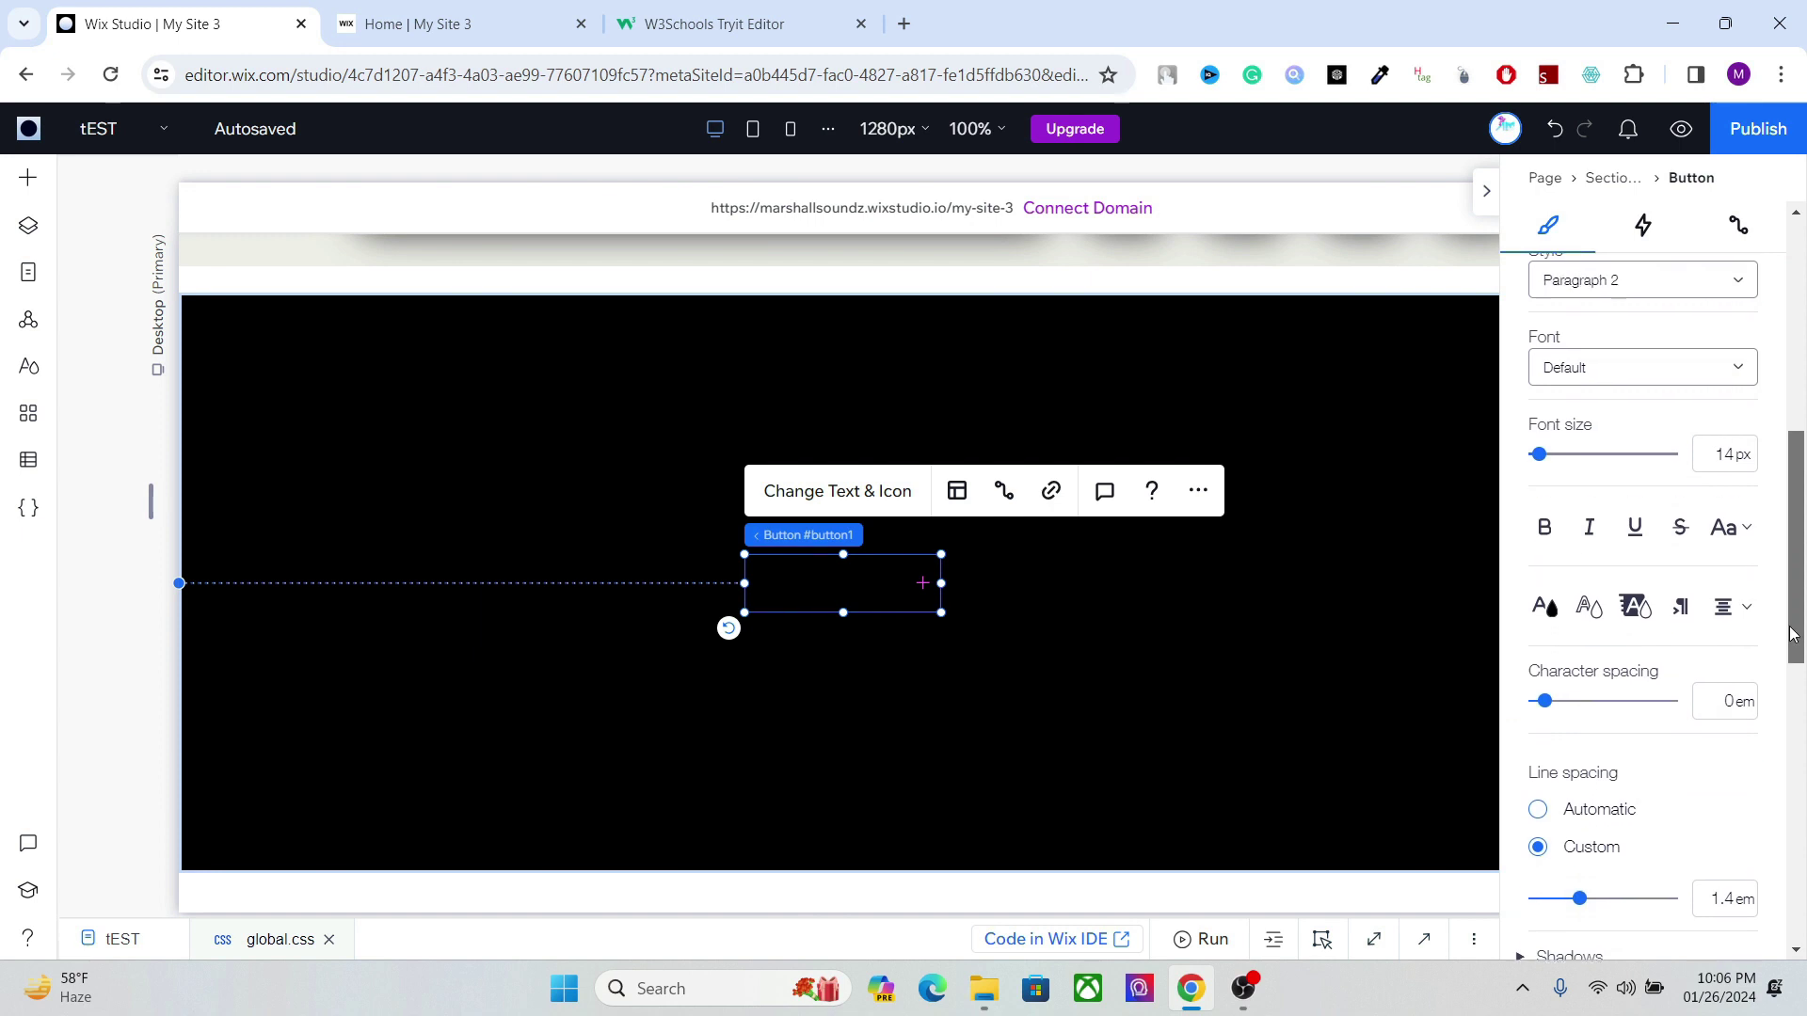
{"action": "left_click", "coordinate": [1560, 611]}
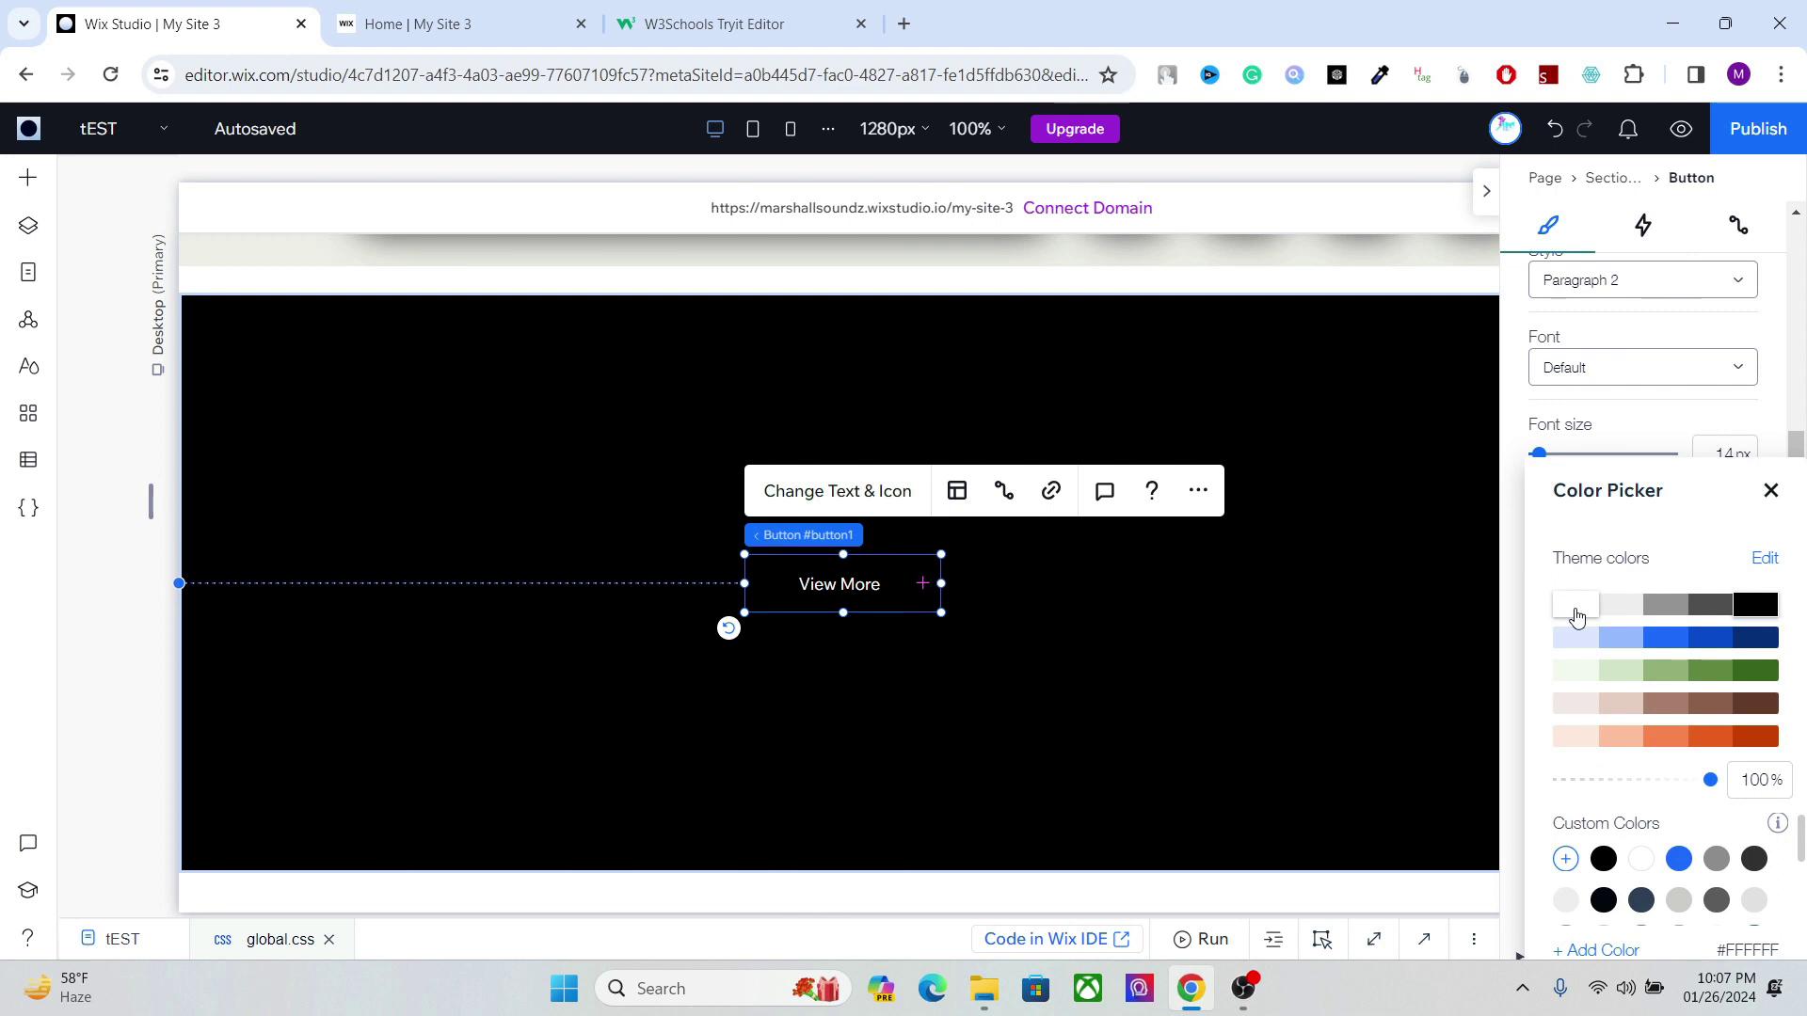
{"action": "left_click", "coordinate": [1577, 614]}
{"action": "left_click", "coordinate": [1771, 491]}
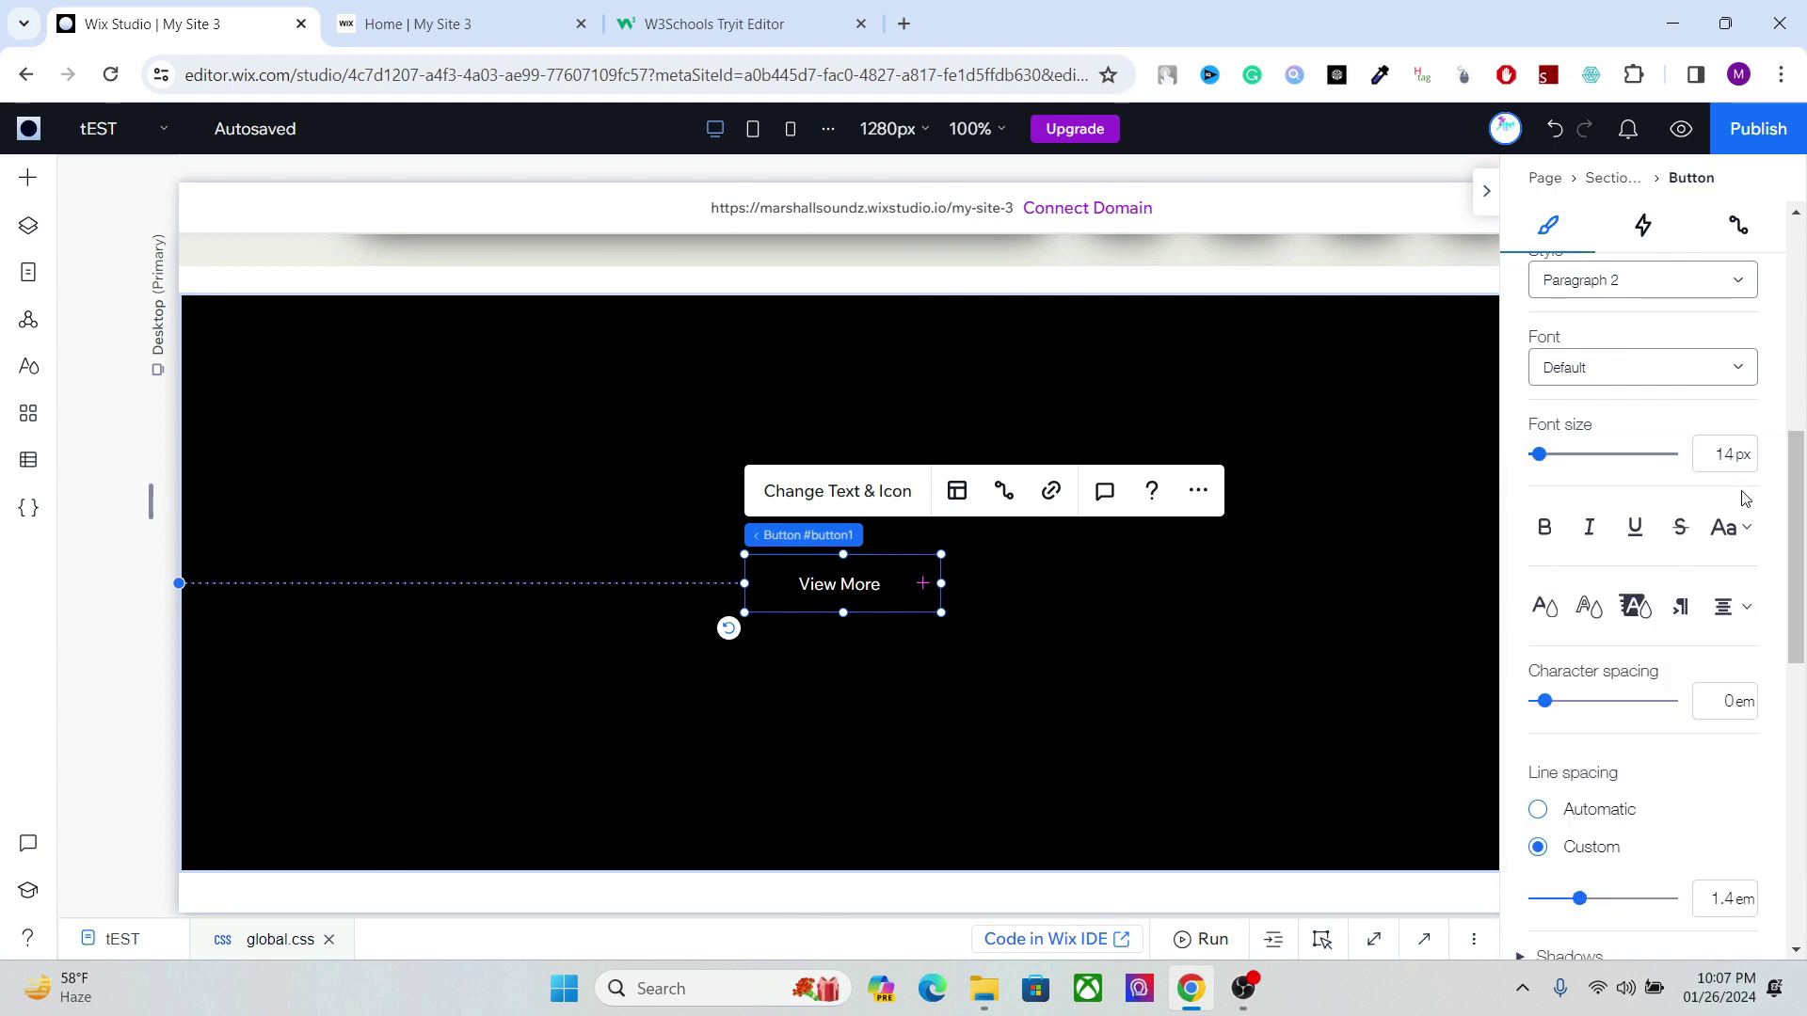
Step: Switch the button to its Hover state and set the hover text colour to black
{"action": "scroll", "coordinate": [1801, 490], "scroll_direction": "up", "scroll_amount": 2}
{"action": "left_click_drag", "start_coordinate": [1801, 490], "coordinate": [1801, 395]}
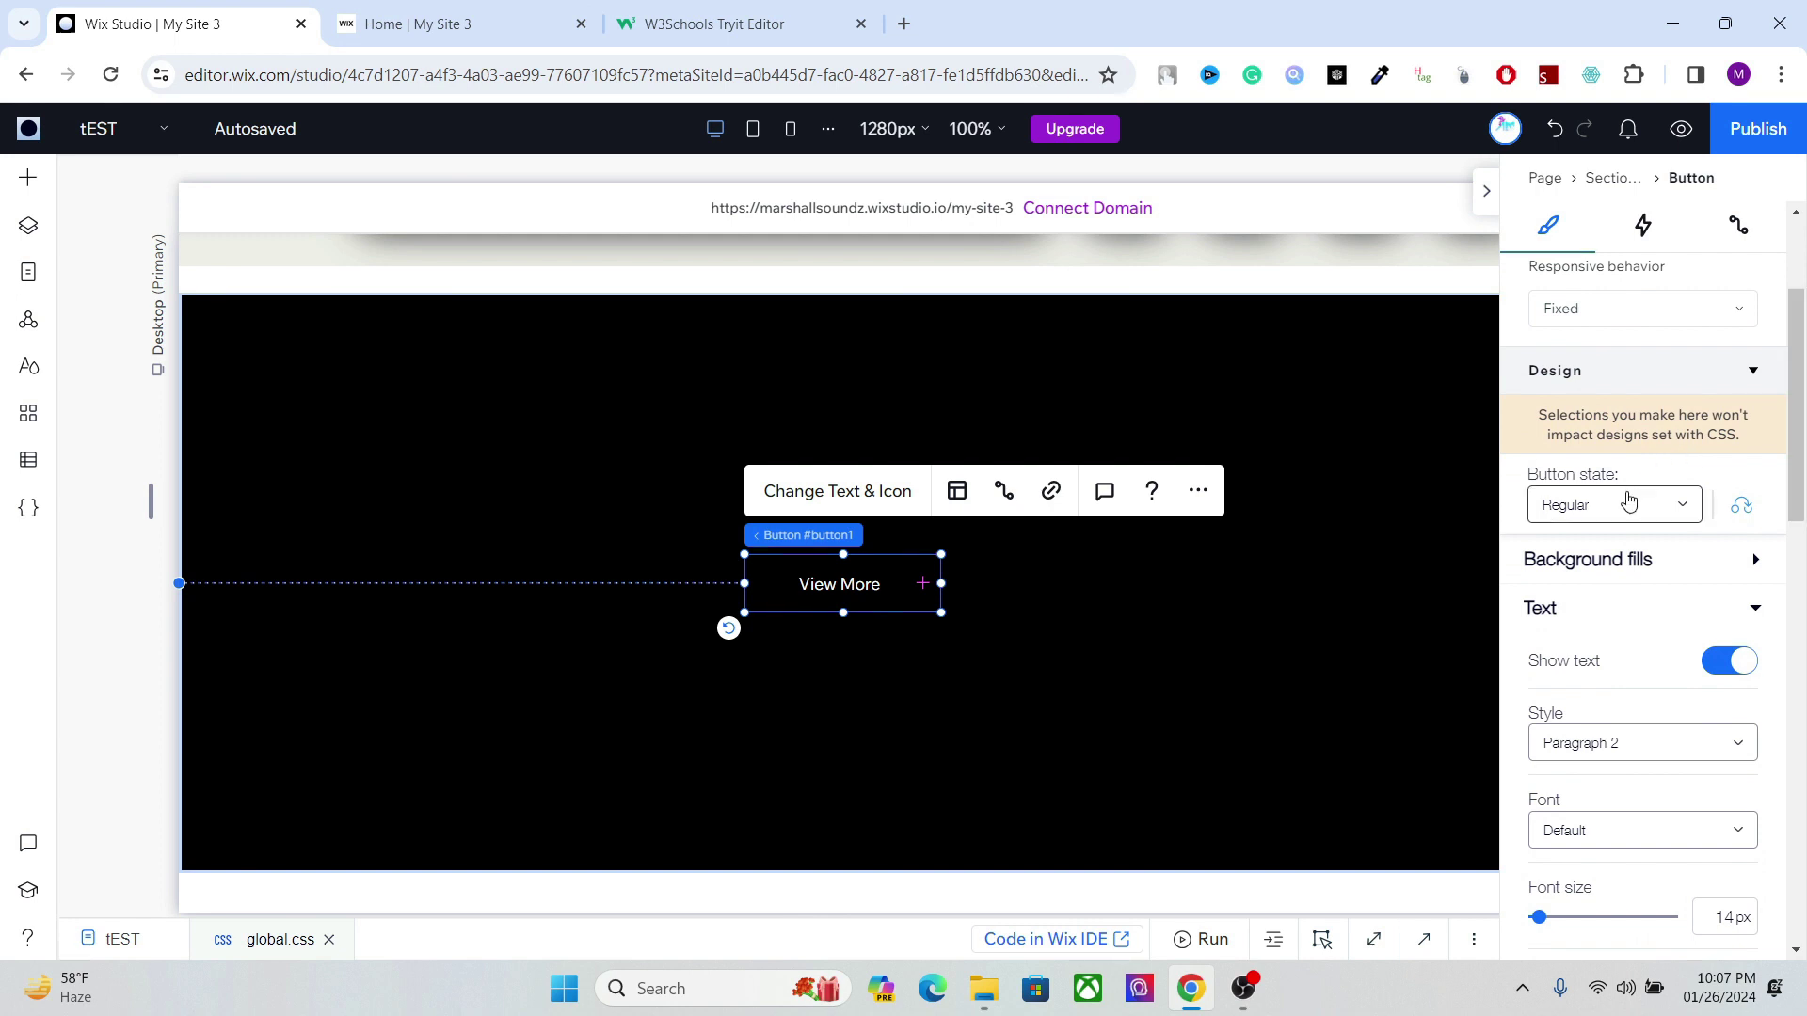
{"action": "left_click", "coordinate": [1614, 508]}
{"action": "left_click", "coordinate": [1591, 548]}
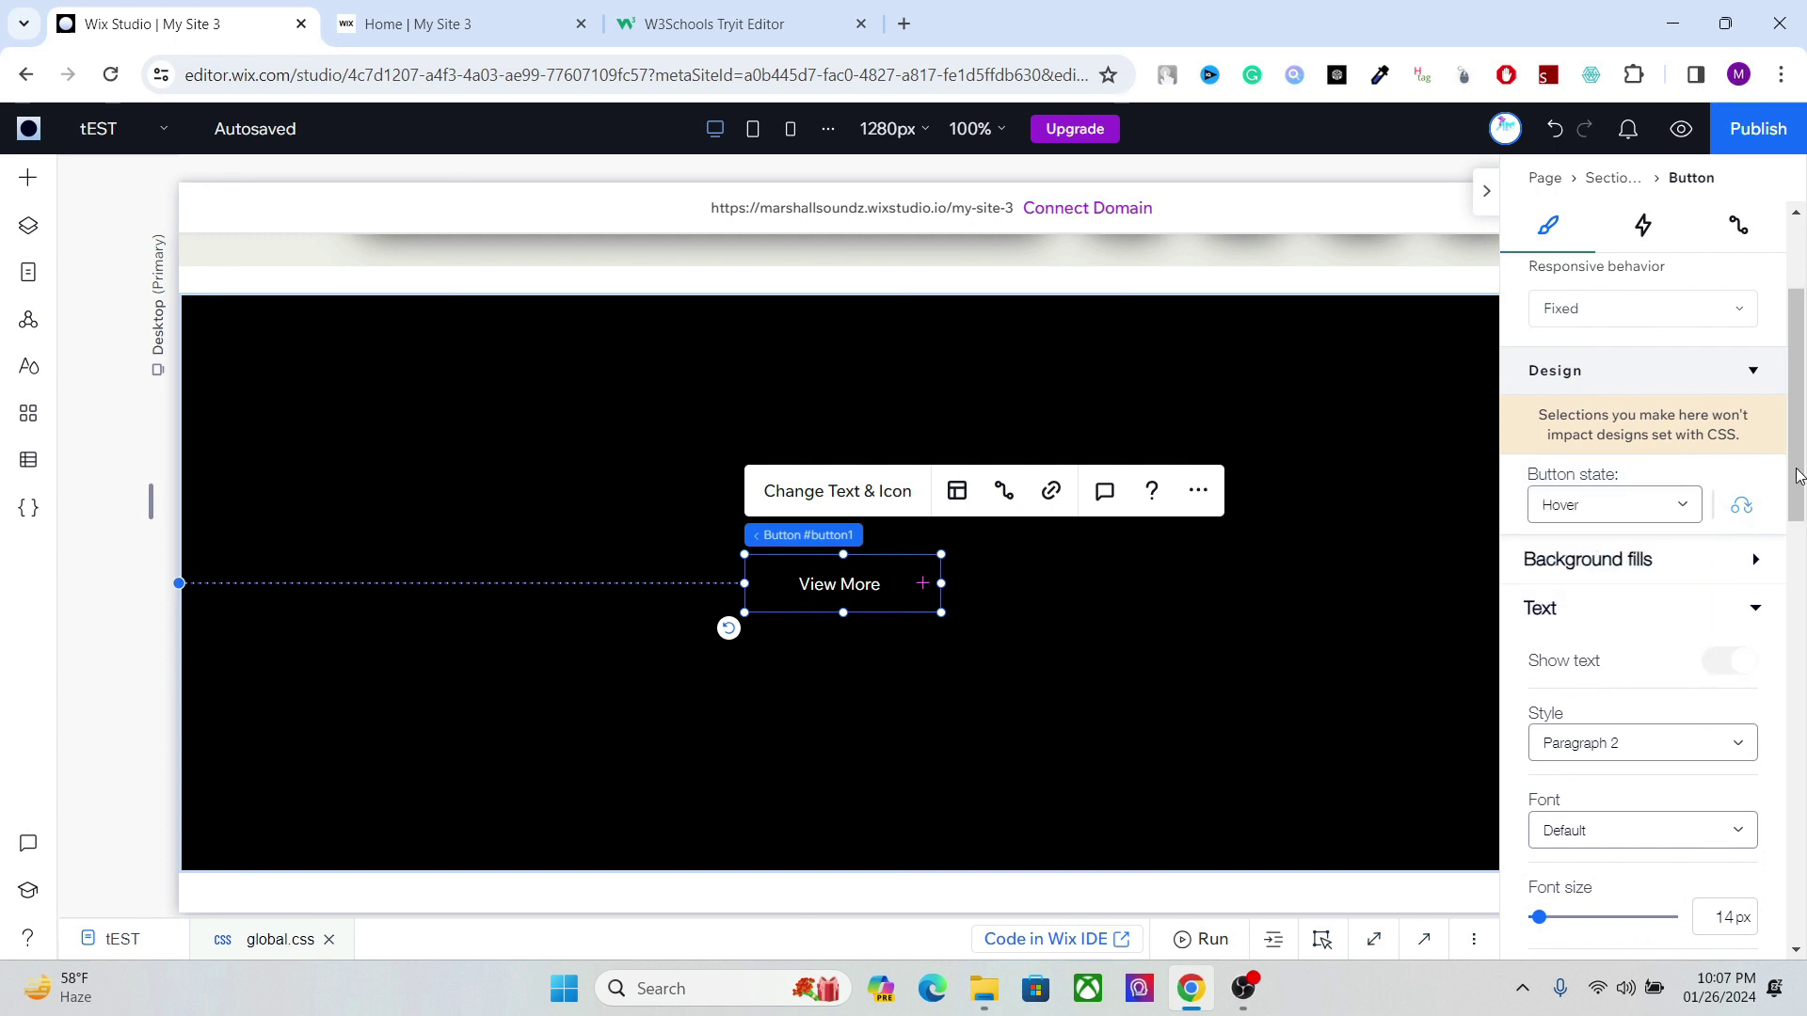
{"action": "scroll", "coordinate": [1767, 648], "scroll_direction": "down", "scroll_amount": 4}
{"action": "scroll", "coordinate": [1767, 648], "scroll_direction": "down", "scroll_amount": 2}
{"action": "scroll", "coordinate": [1767, 647], "scroll_direction": "down", "scroll_amount": 2}
{"action": "scroll", "coordinate": [1750, 696], "scroll_direction": "down", "scroll_amount": 2}
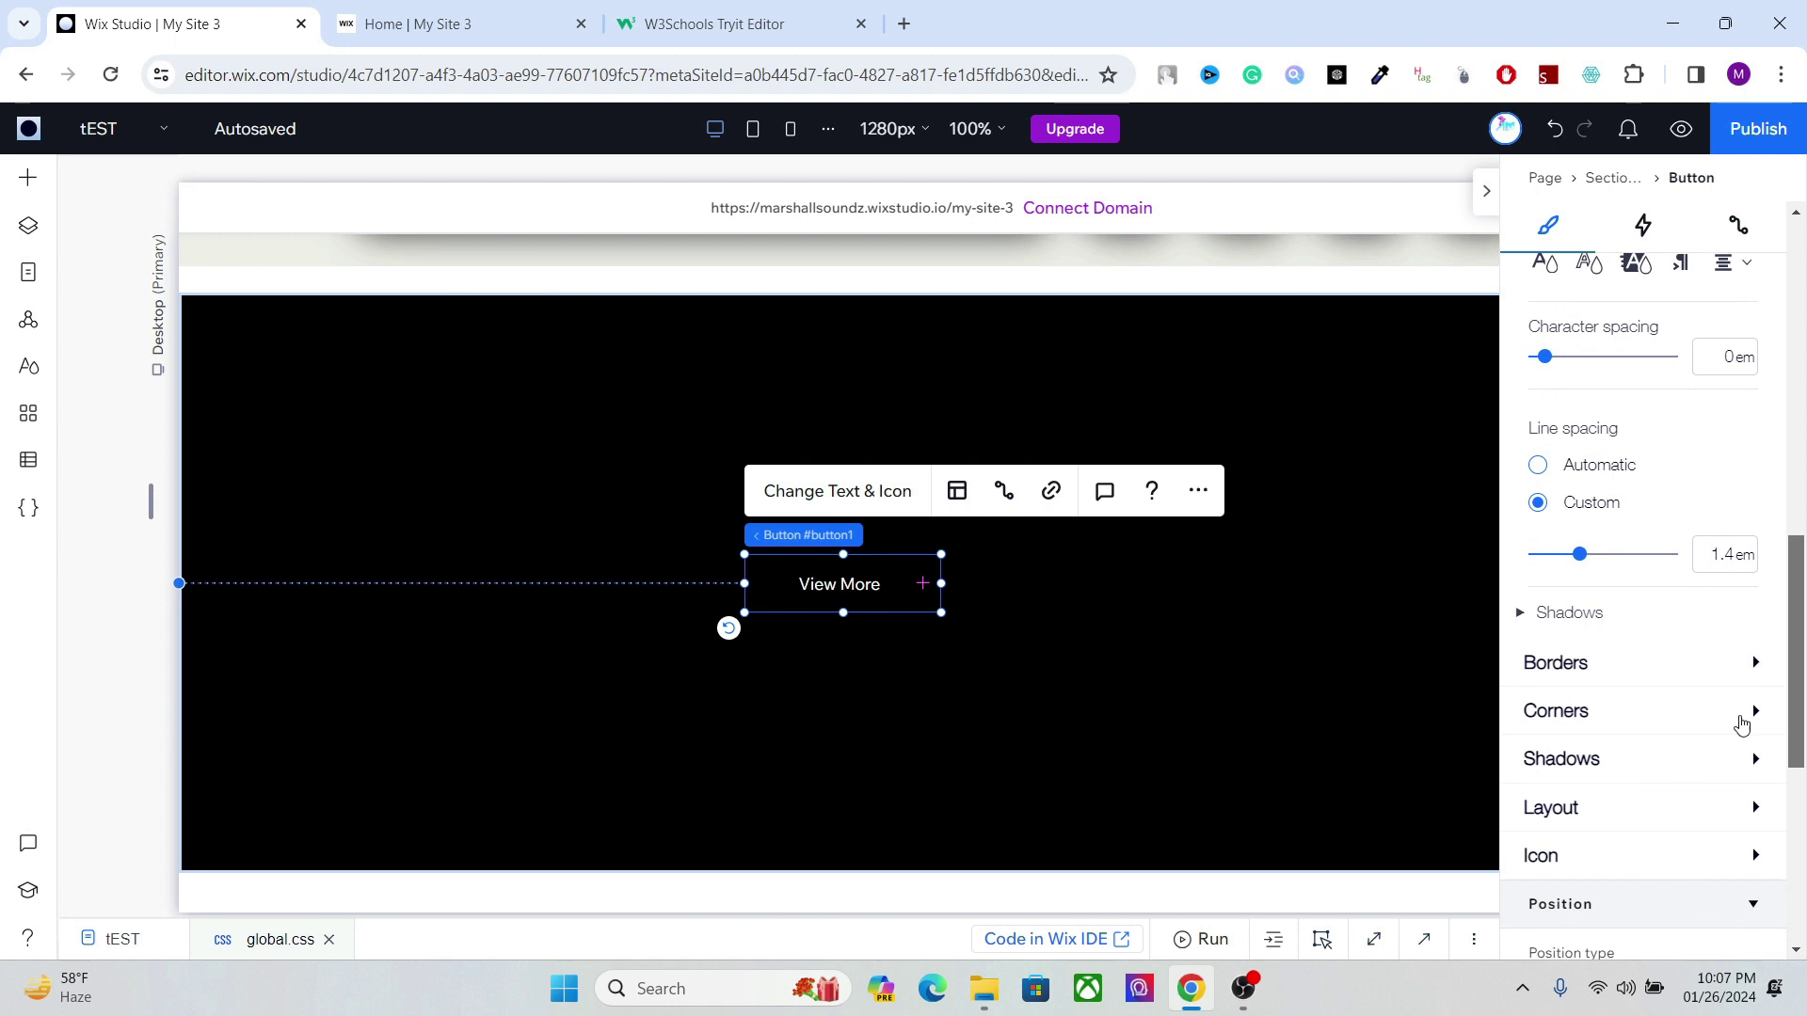
{"action": "scroll", "coordinate": [1795, 755], "scroll_direction": "down", "scroll_amount": 2}
{"action": "scroll", "coordinate": [1795, 756], "scroll_direction": "down", "scroll_amount": 2}
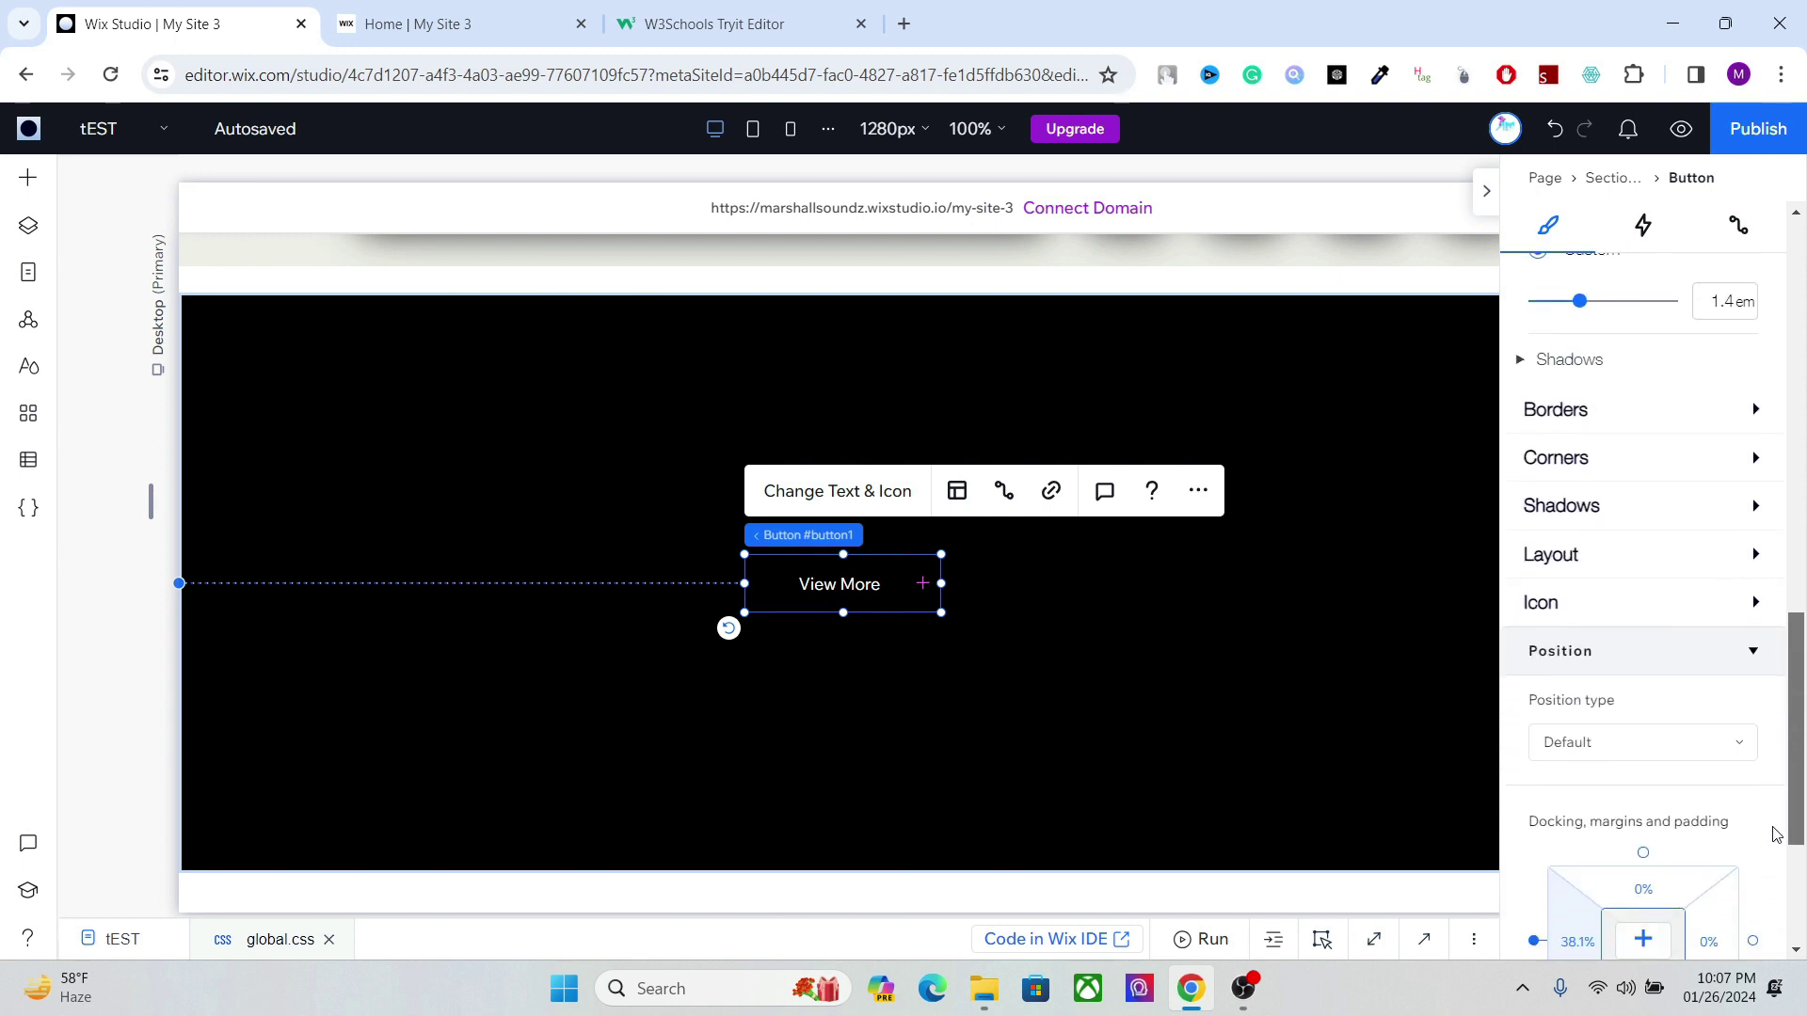
{"action": "scroll", "coordinate": [1795, 756], "scroll_direction": "up", "scroll_amount": 4}
{"action": "mouse_move", "coordinate": [1795, 755]}
{"action": "left_mouse_down"}
{"action": "mouse_move", "coordinate": [1799, 643]}
{"action": "mouse_move", "coordinate": [1796, 712]}
{"action": "left_mouse_up"}
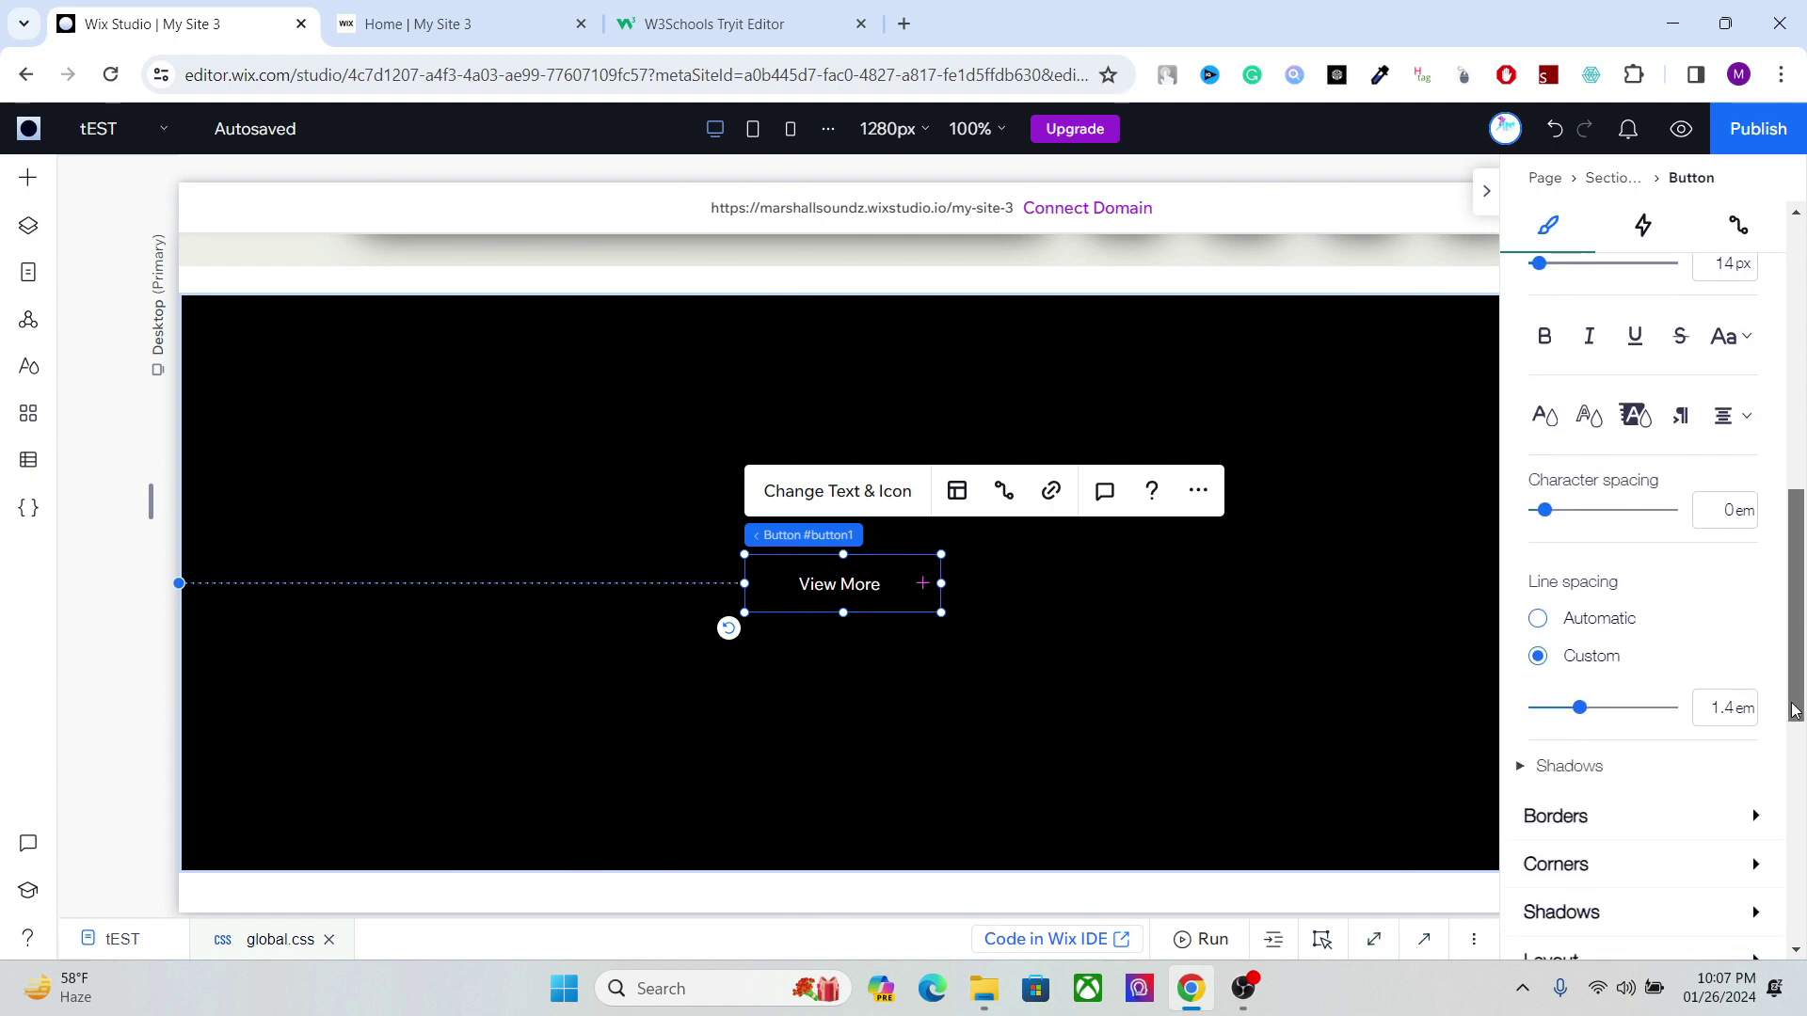
{"action": "left_click", "coordinate": [1545, 415]}
{"action": "left_click", "coordinate": [1744, 577]}
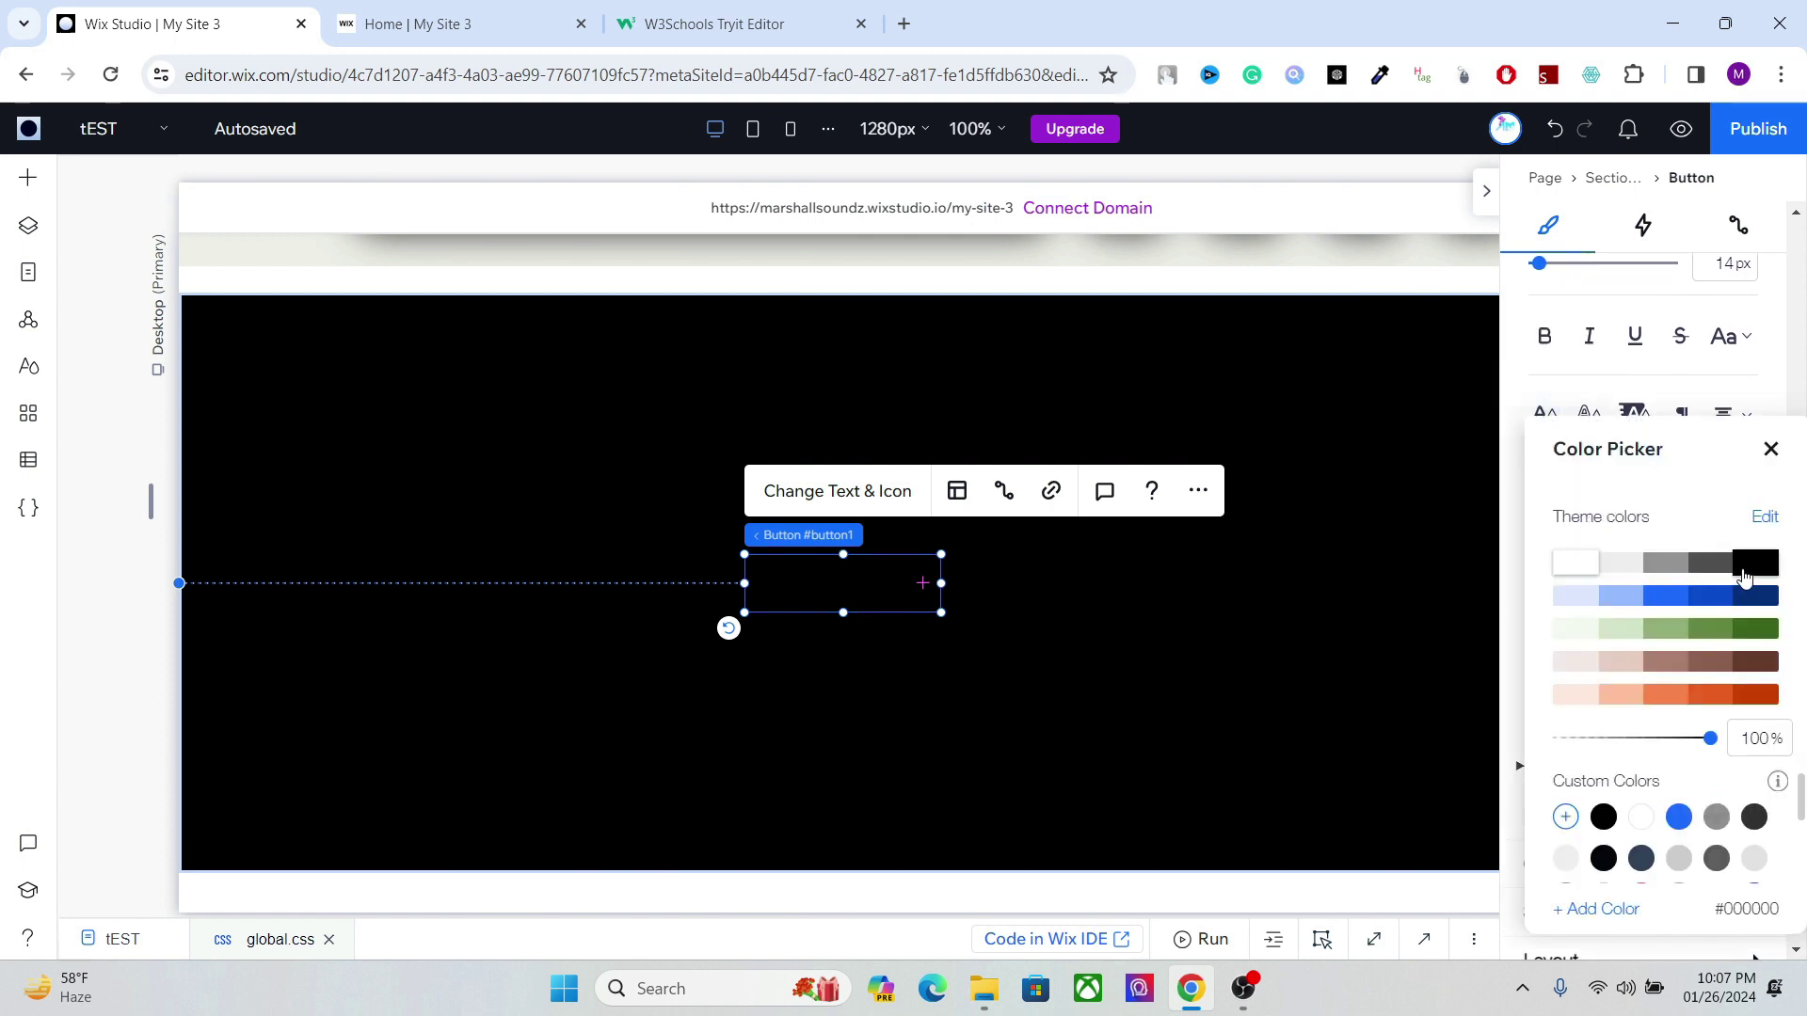
{"action": "left_click", "coordinate": [1771, 450]}
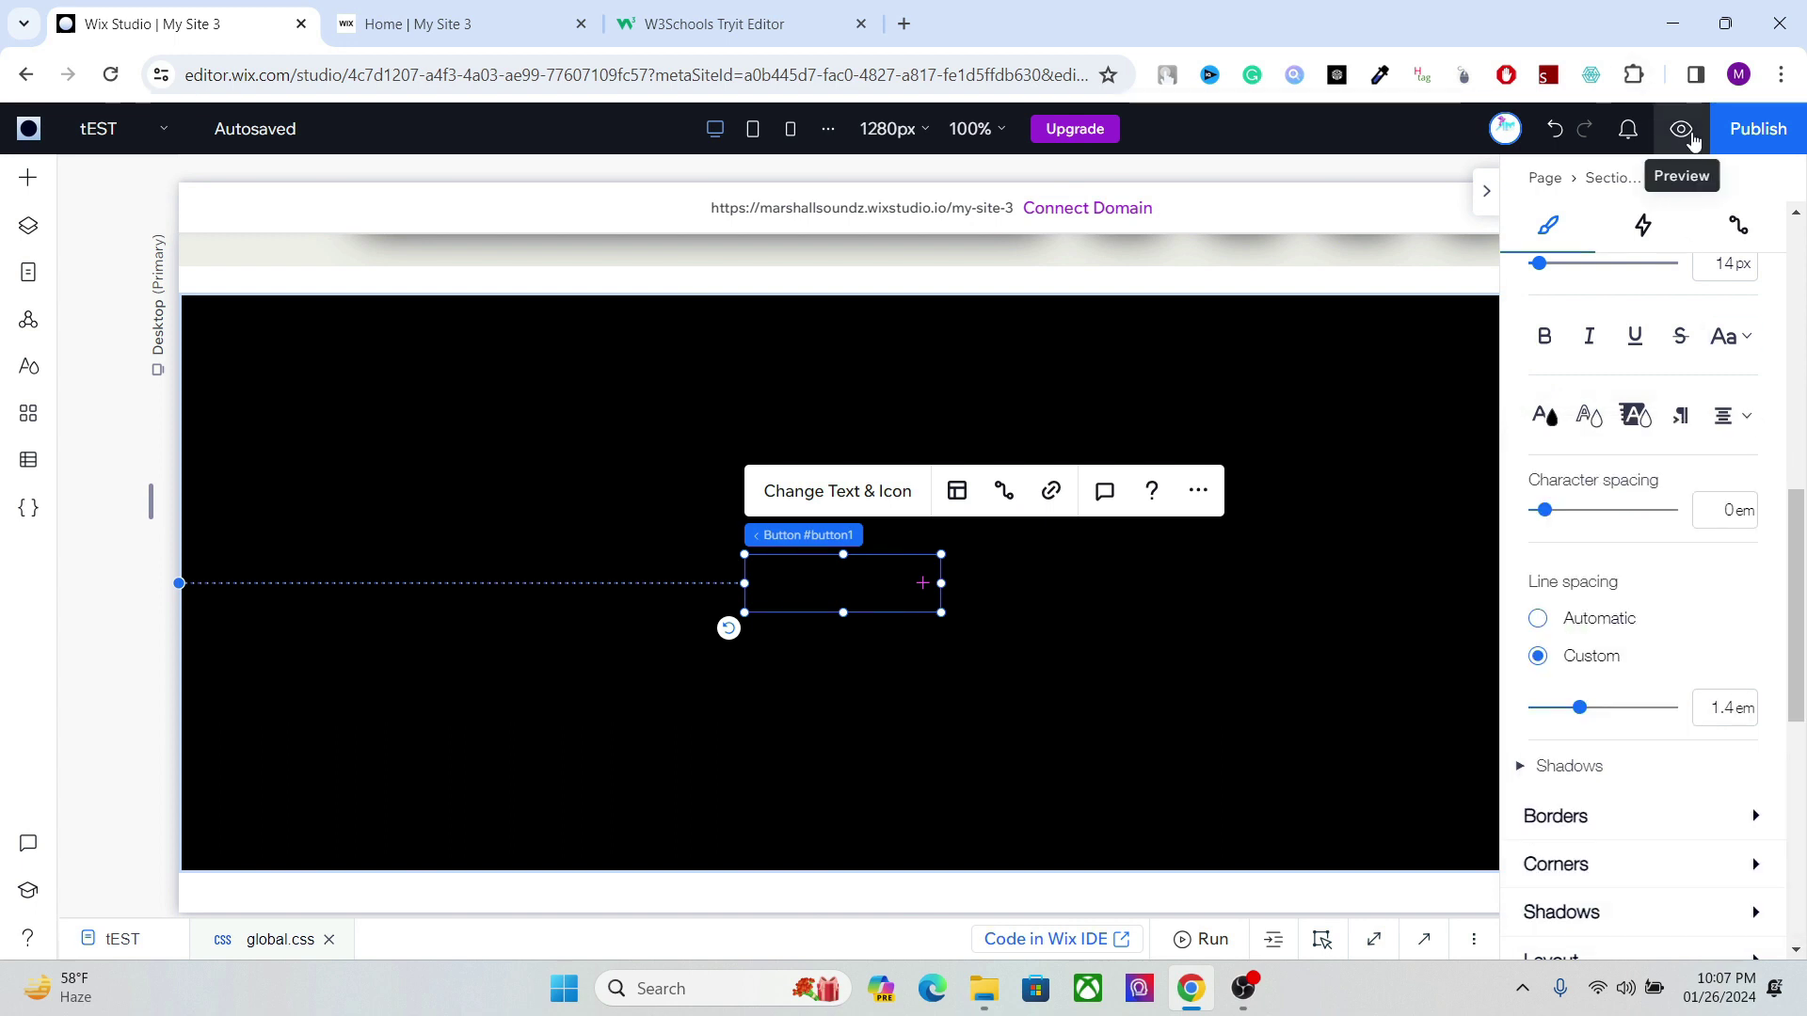
{"action": "left_click", "coordinate": [1684, 129]}
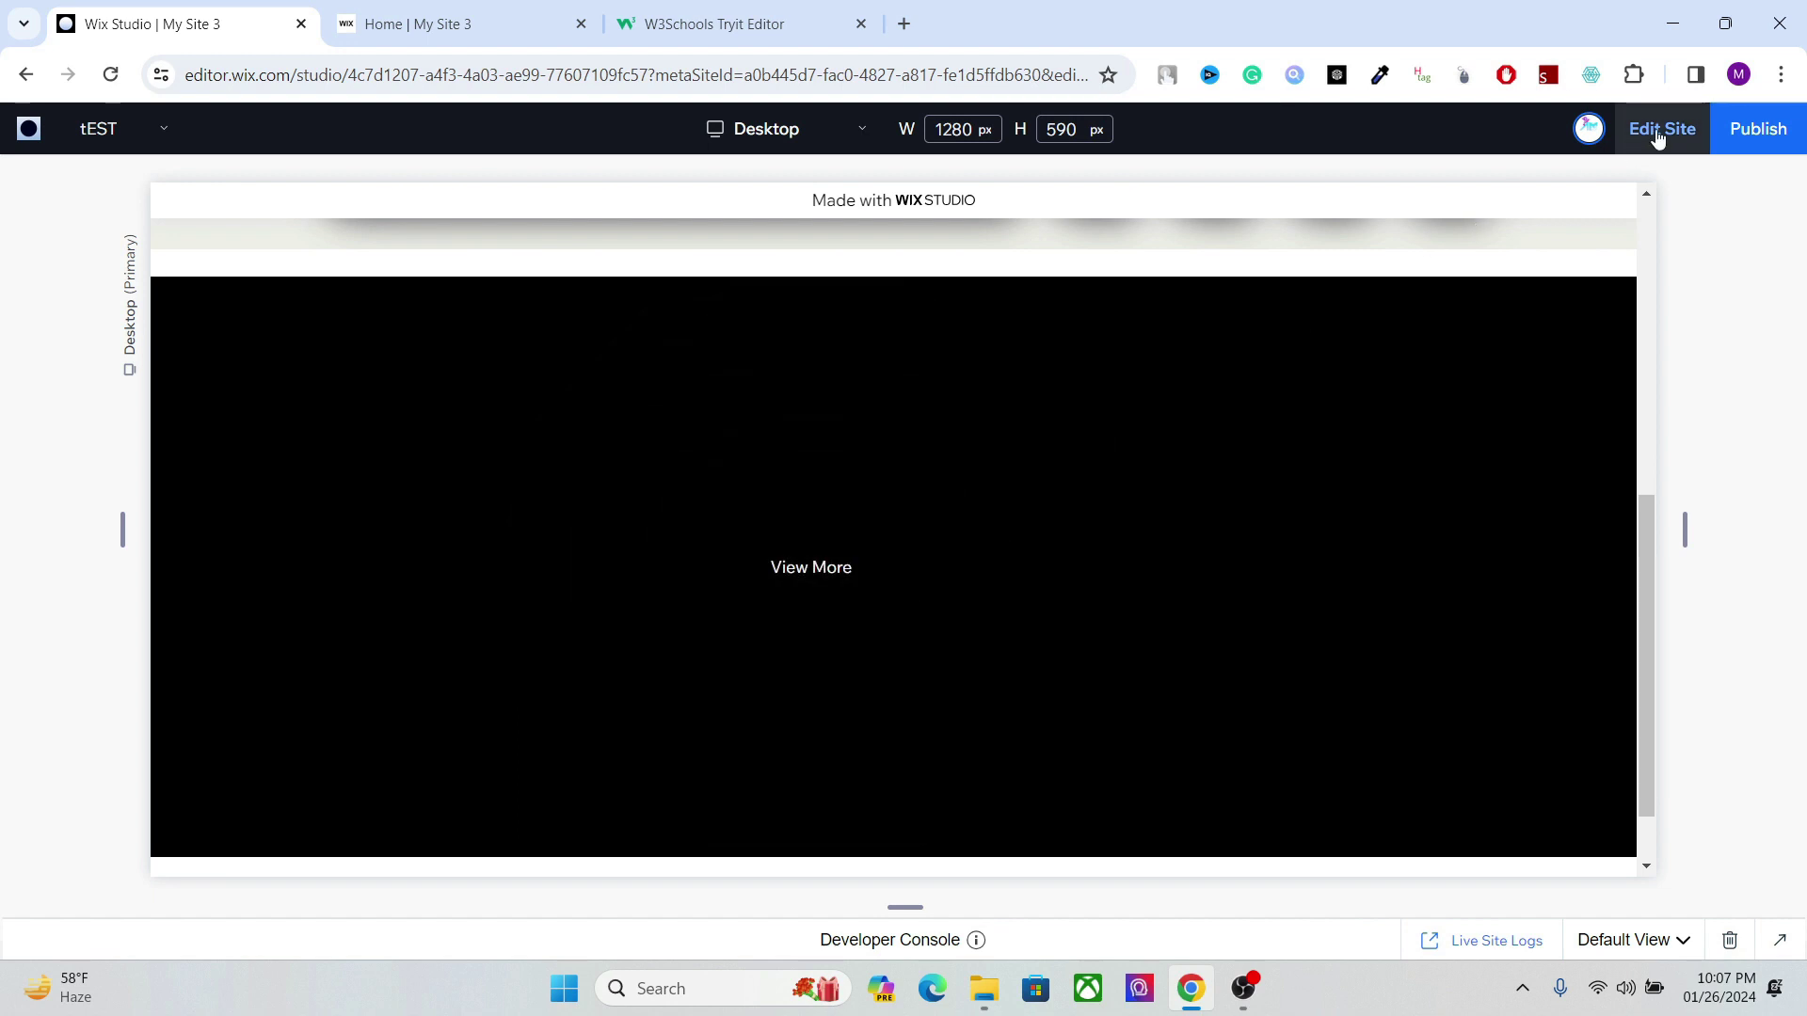
{"action": "left_click", "coordinate": [1658, 132]}
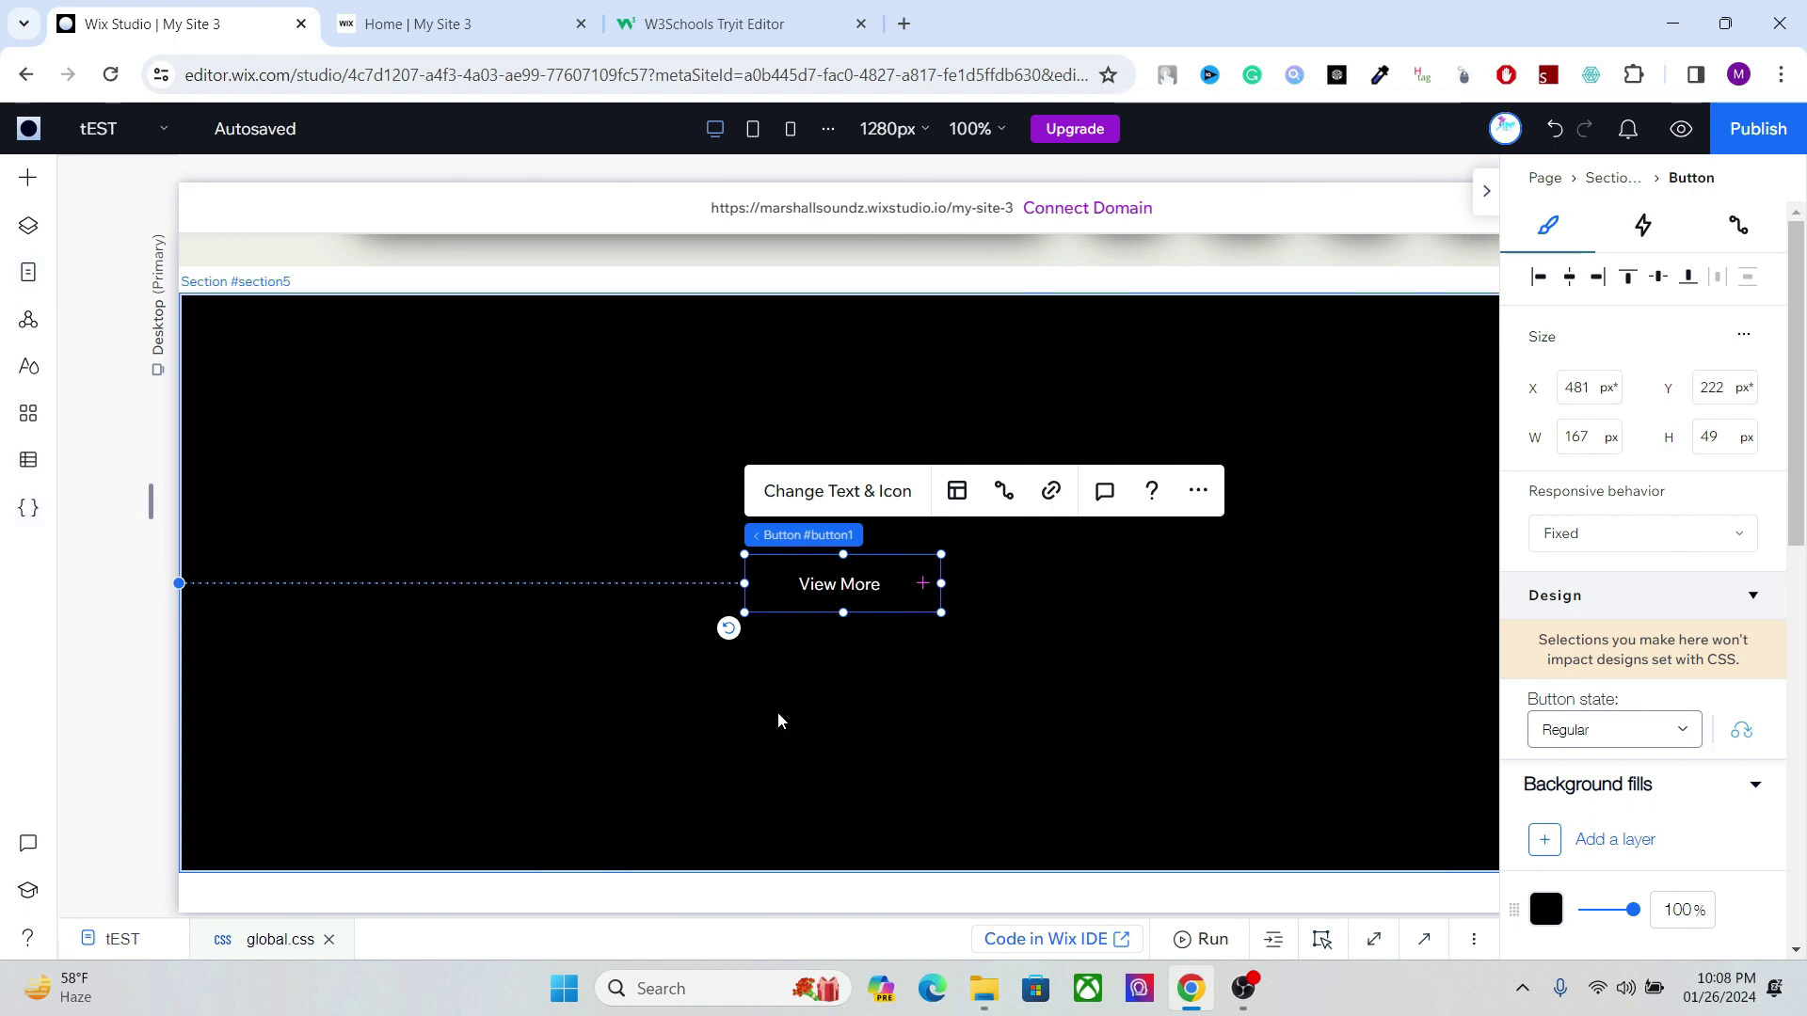
Step: Show the global.css .Testing rule beside the canvas, checking it against the W3Schools code
{"action": "left_click", "coordinate": [1435, 941]}
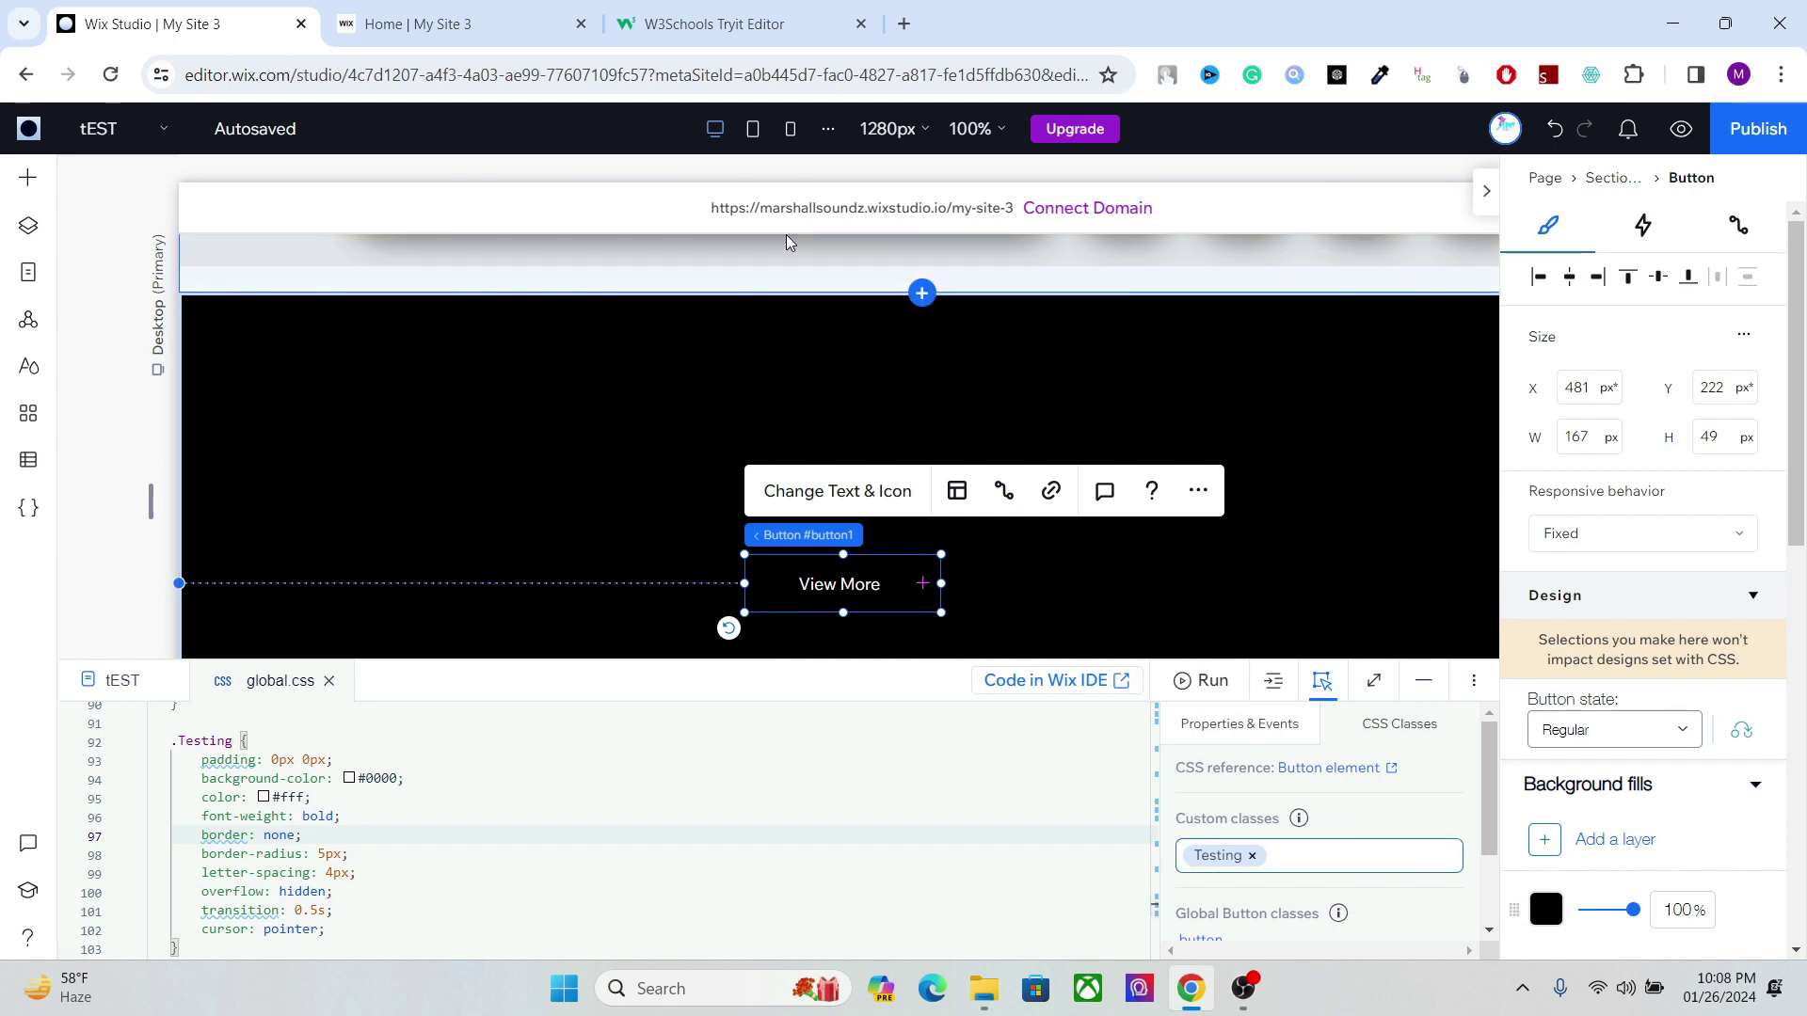
{"action": "left_click", "coordinate": [725, 21]}
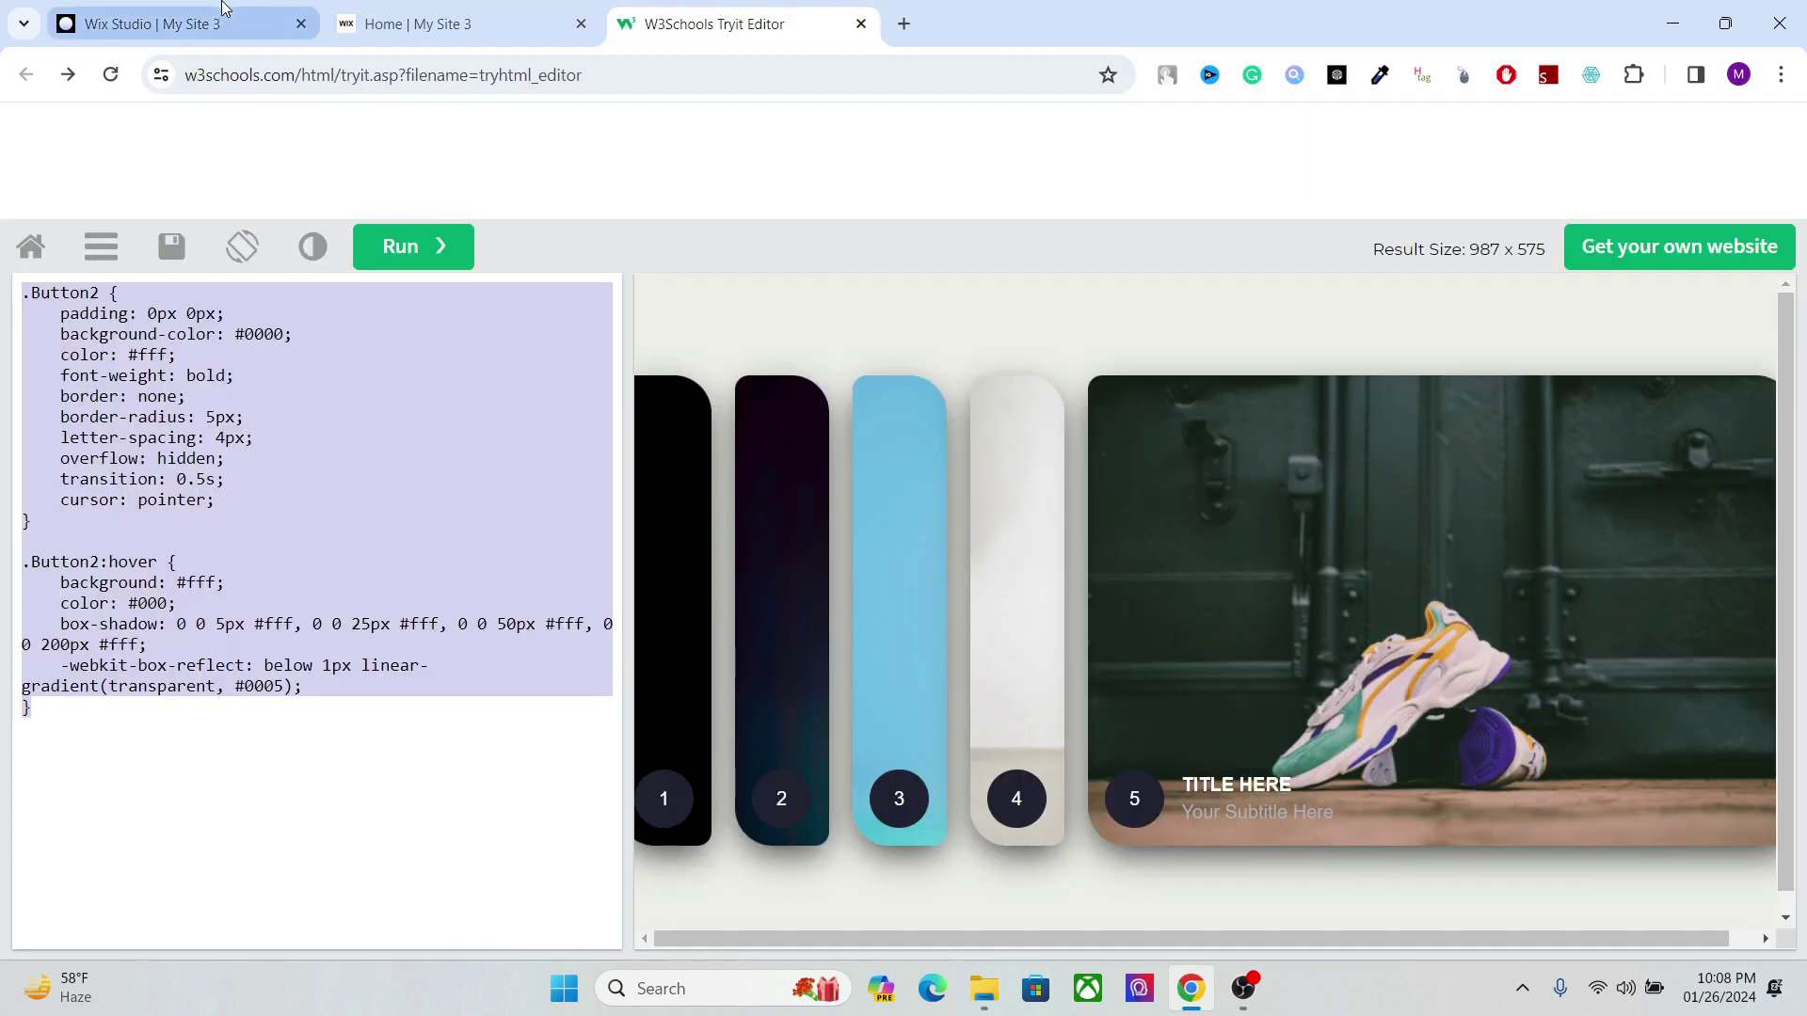
{"action": "left_click", "coordinate": [179, 24]}
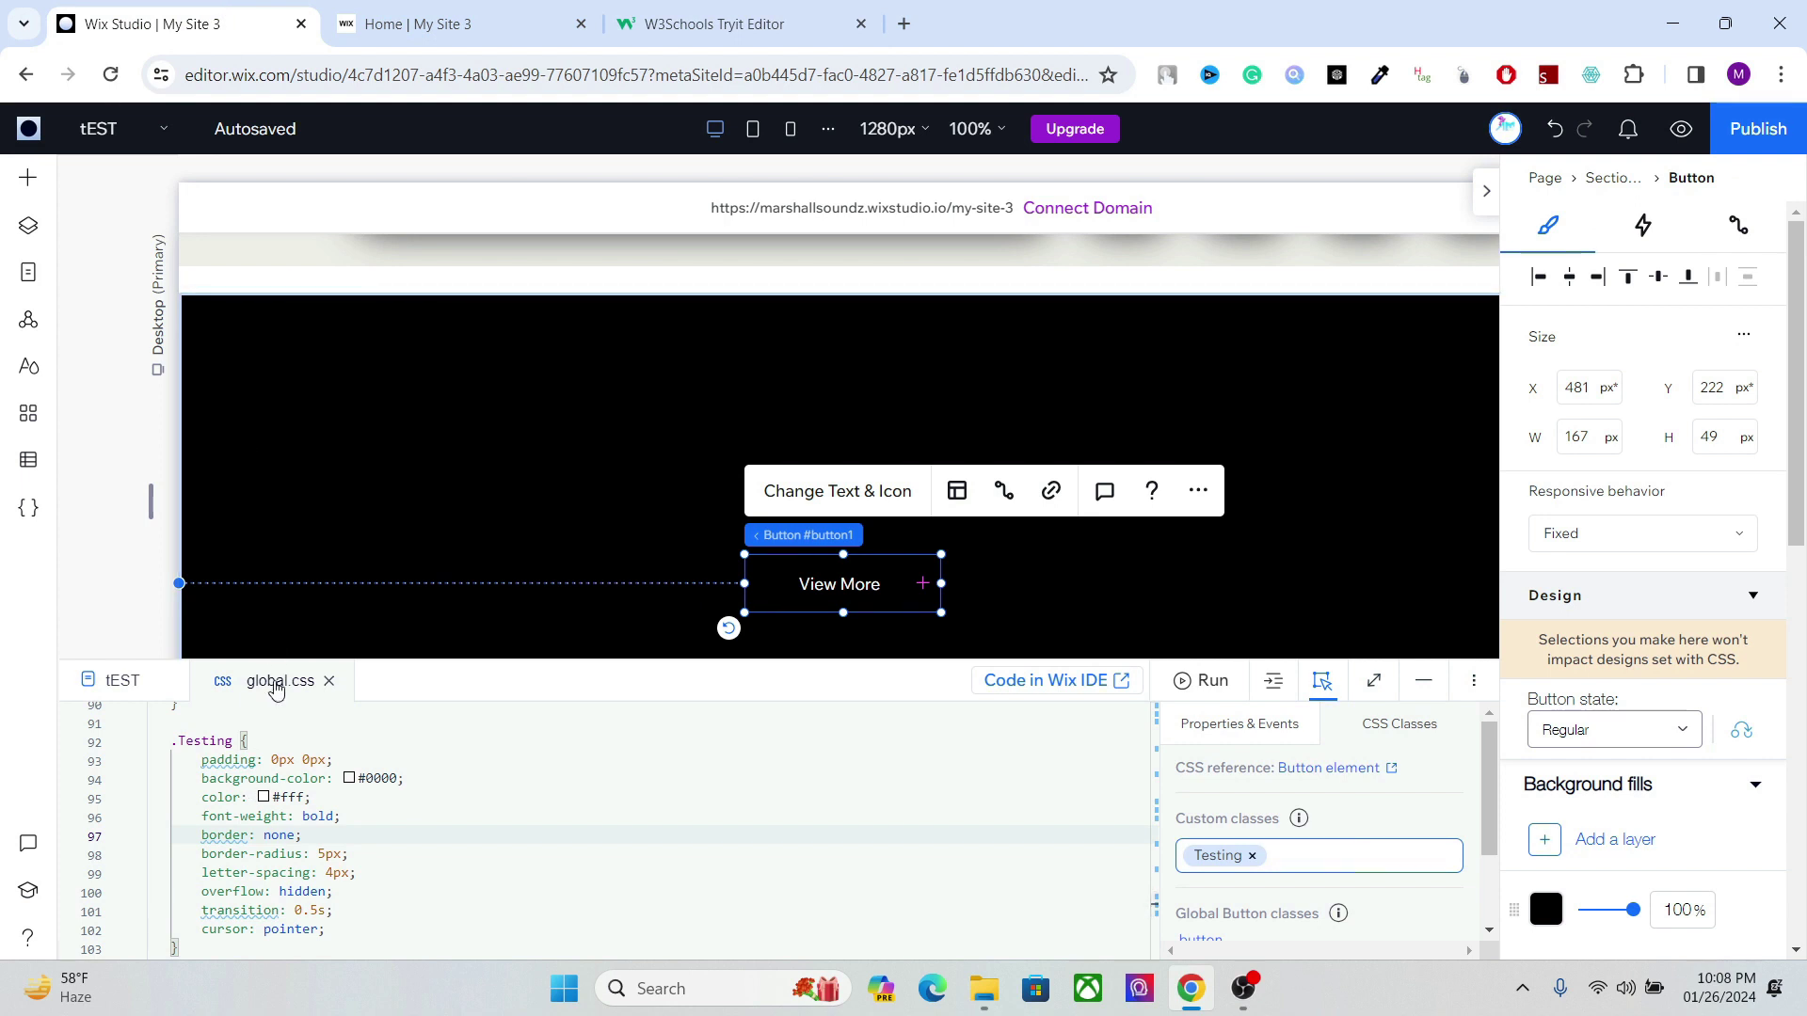
{"action": "scroll", "coordinate": [1491, 908], "scroll_direction": "down", "scroll_amount": 2}
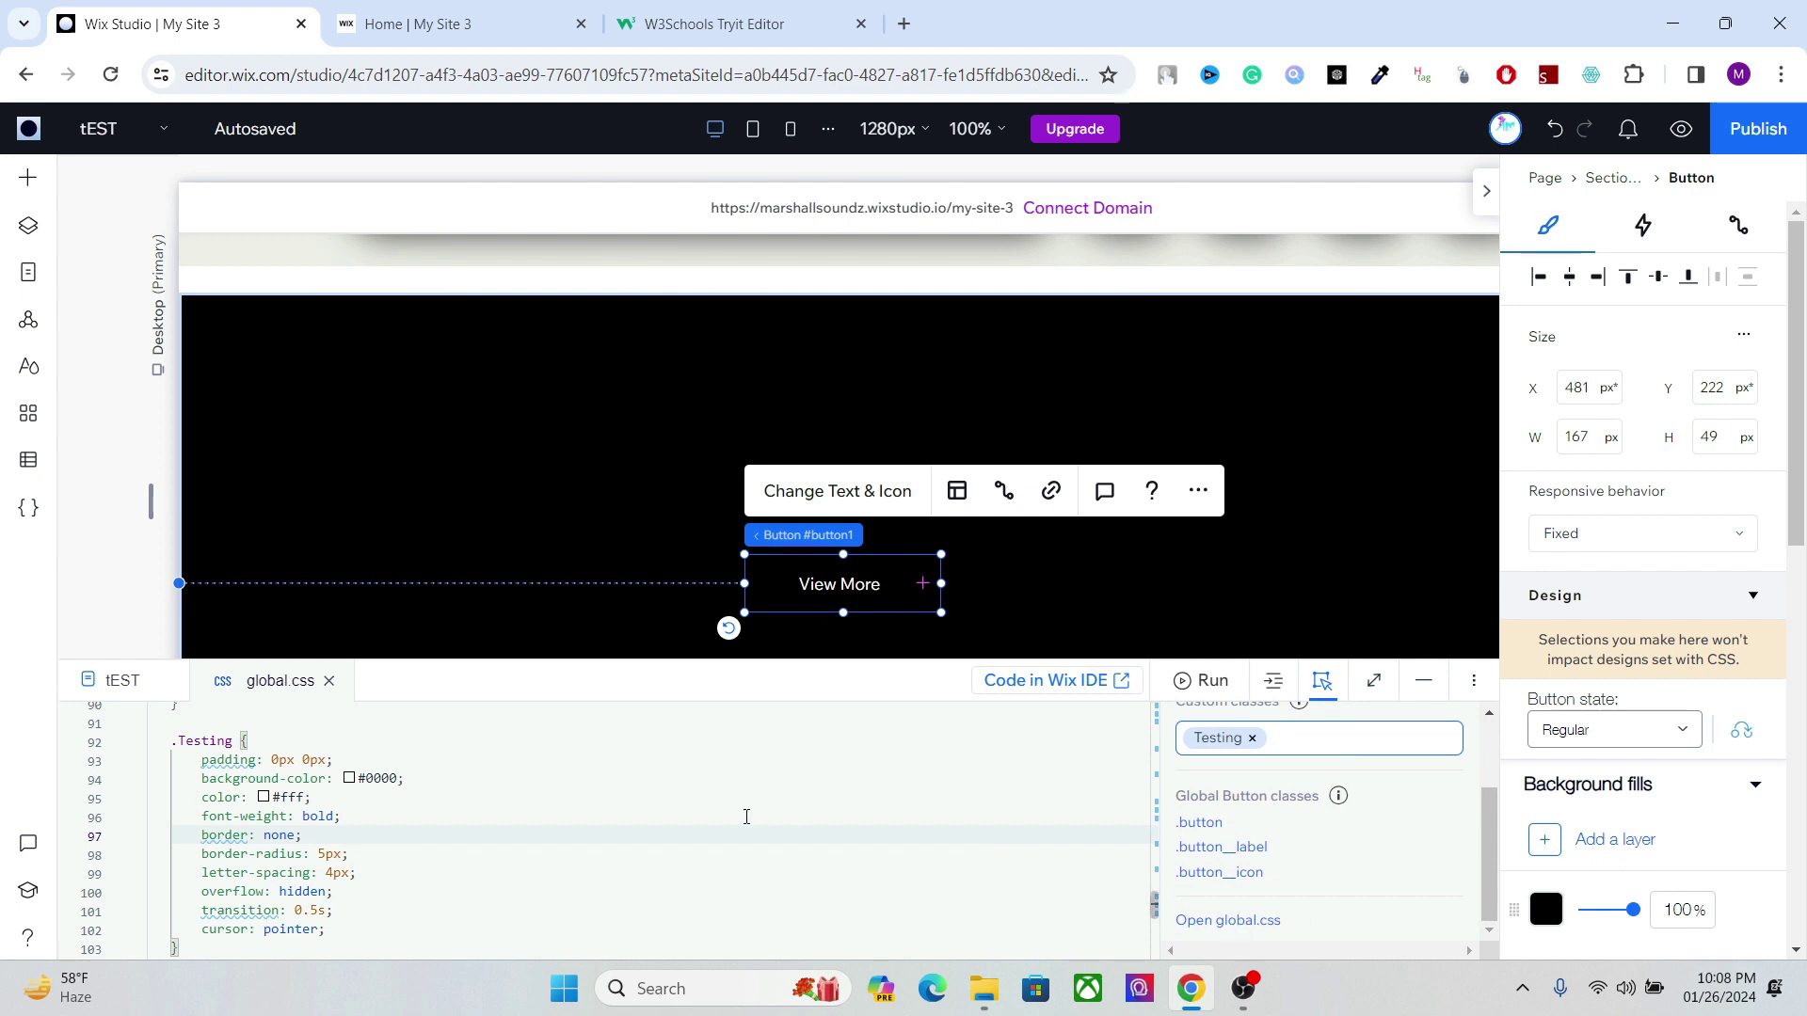
{"action": "left_click_drag", "start_coordinate": [229, 741], "coordinate": [229, 741]}
{"action": "scroll", "coordinate": [229, 741], "scroll_direction": "up", "scroll_amount": 2}
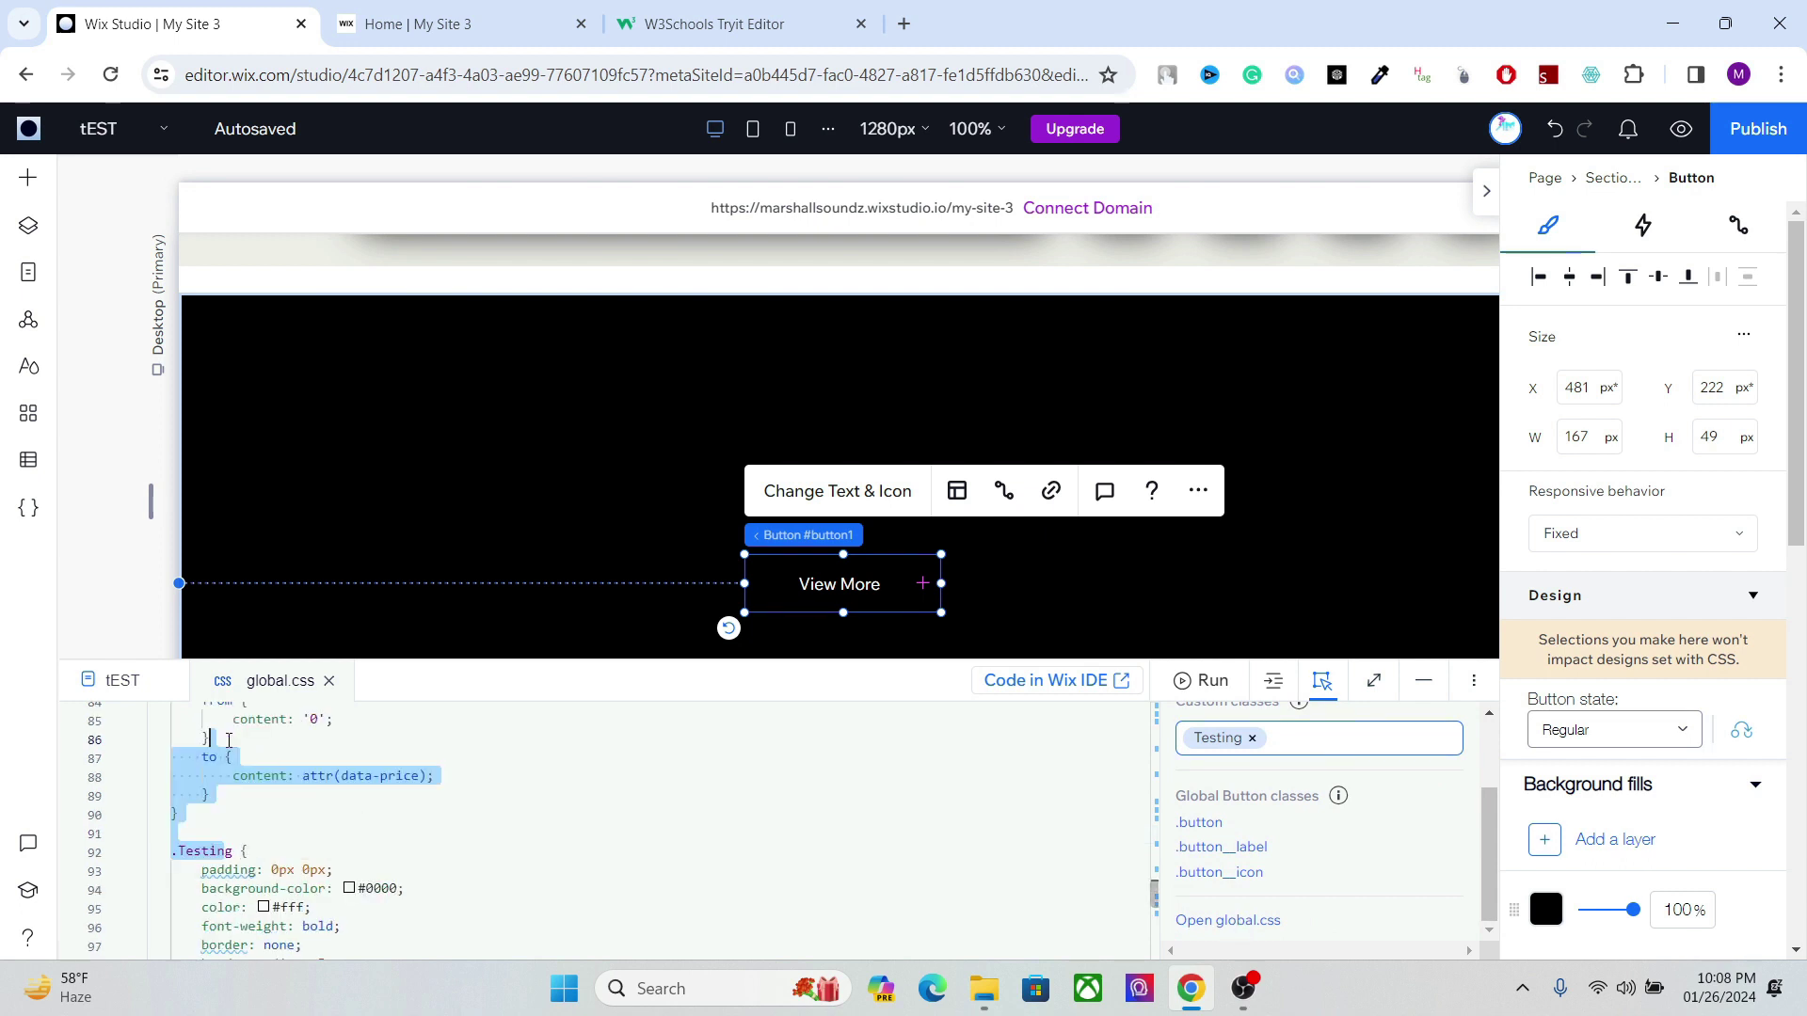
{"action": "left_click", "coordinate": [230, 868]}
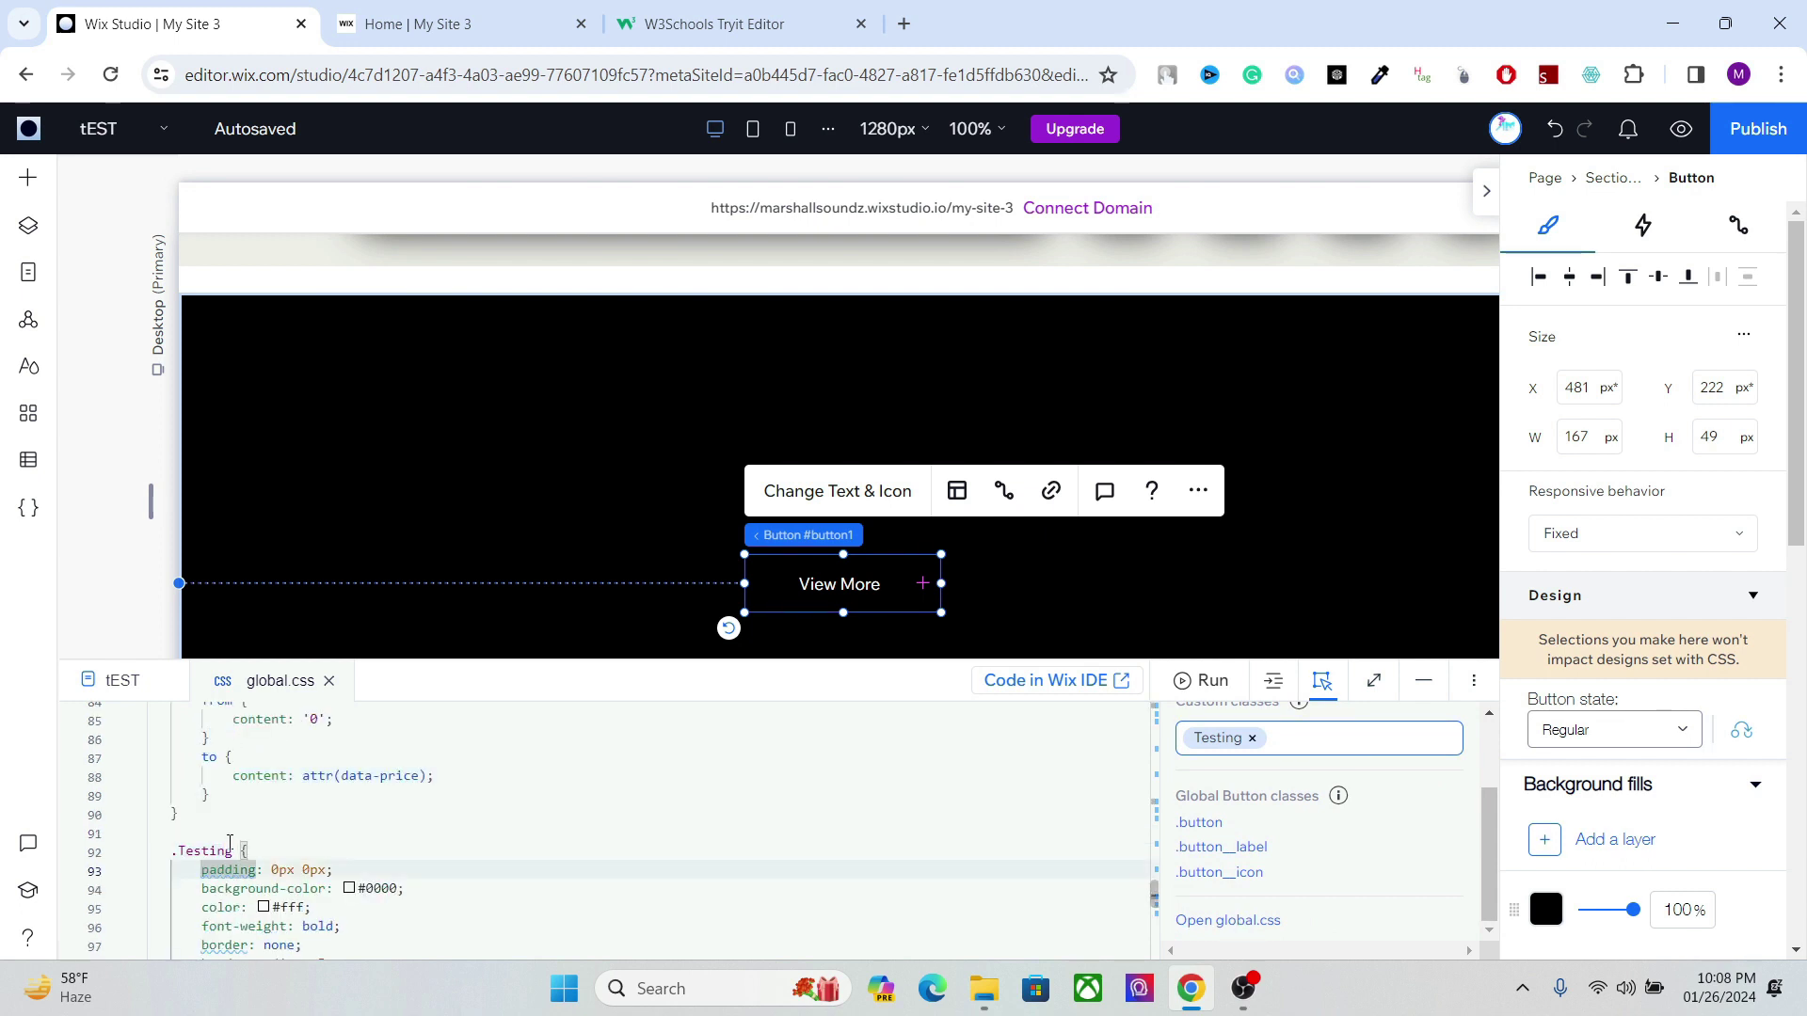
{"action": "left_click", "coordinate": [984, 851]}
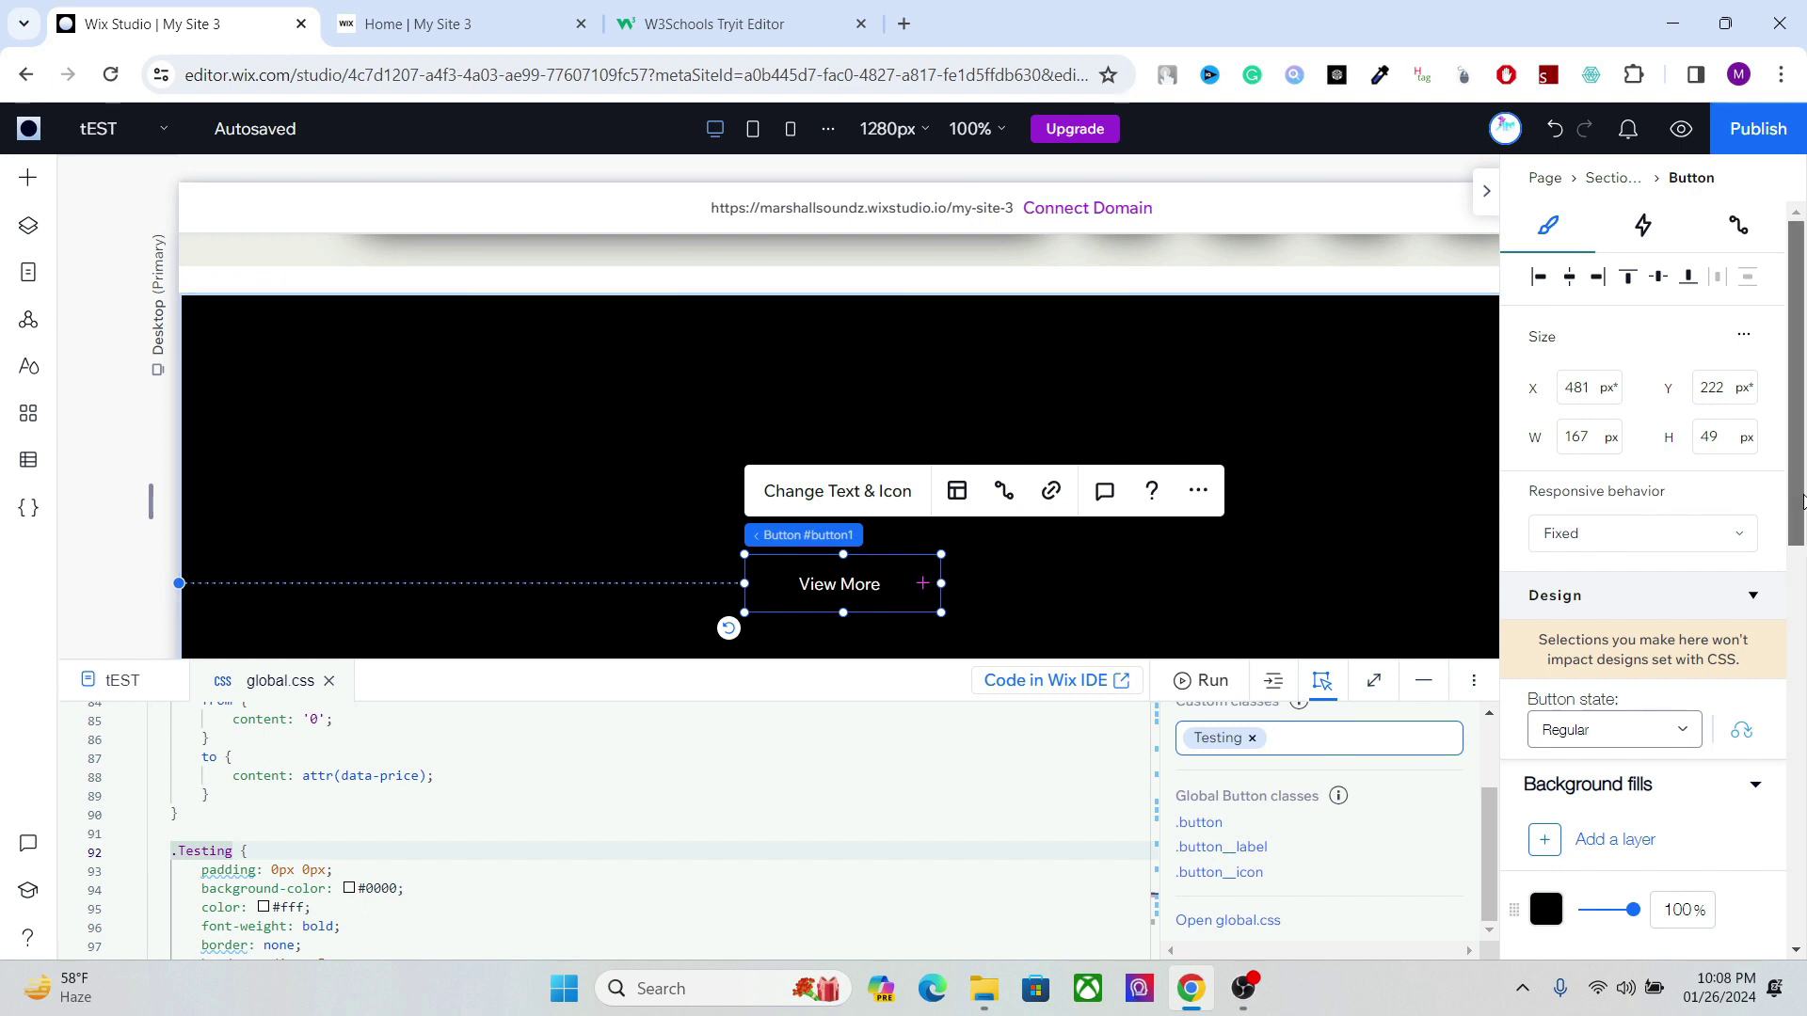
{"action": "scroll", "coordinate": [1803, 498], "scroll_direction": "down", "scroll_amount": 3}
Step: Confirm the button state is Regular and close the button's Inspector panel
{"action": "left_click", "coordinate": [1656, 499]}
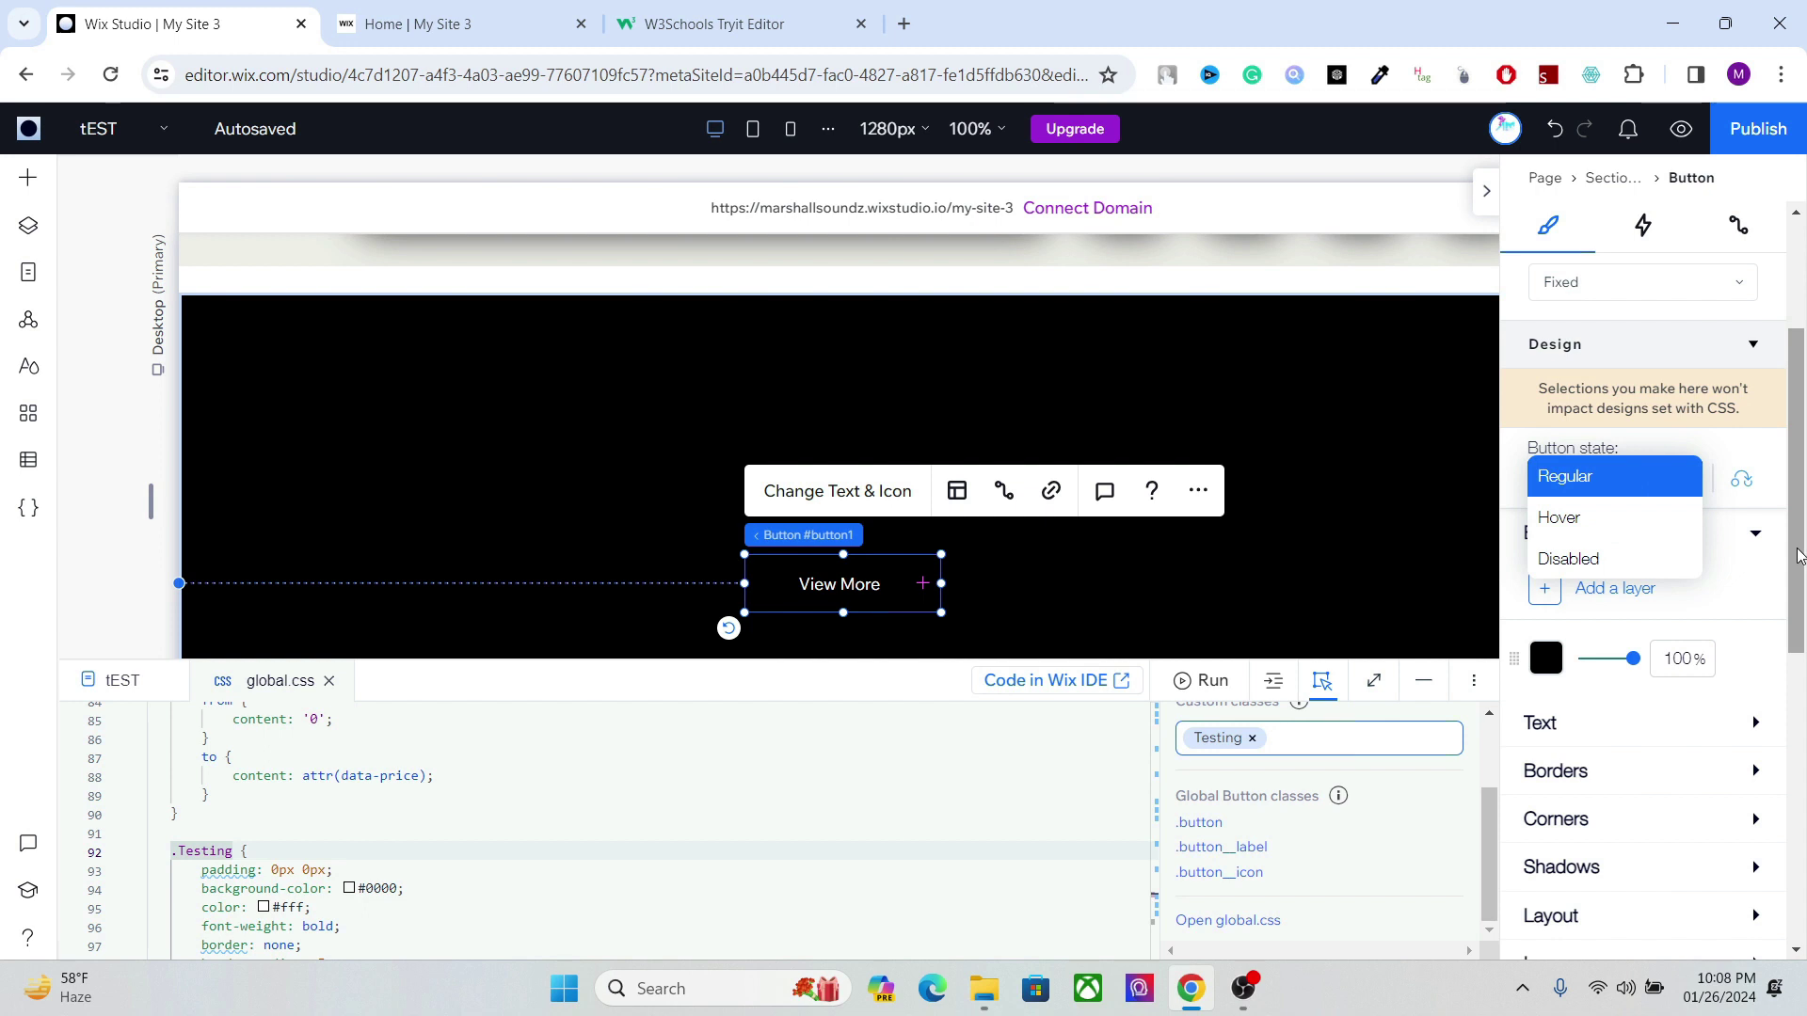
{"action": "left_click_drag", "start_coordinate": [1795, 553], "coordinate": [1792, 581]}
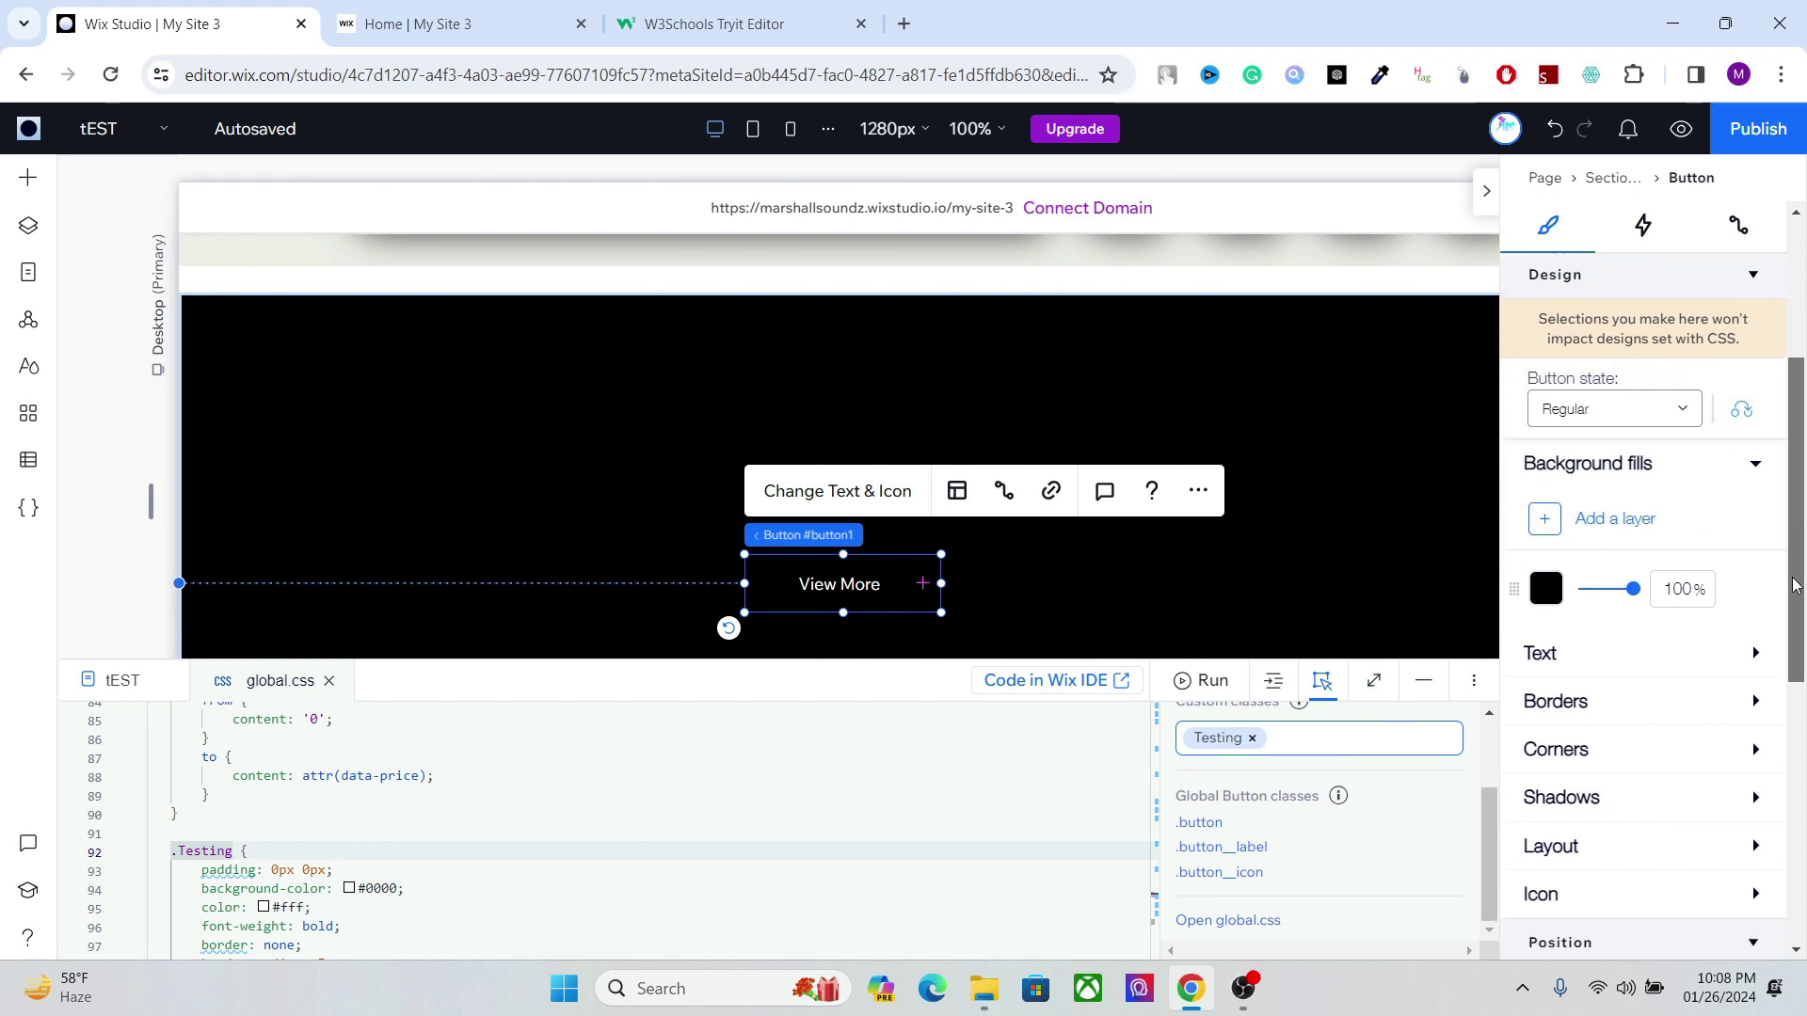
{"action": "left_click", "coordinate": [1486, 191]}
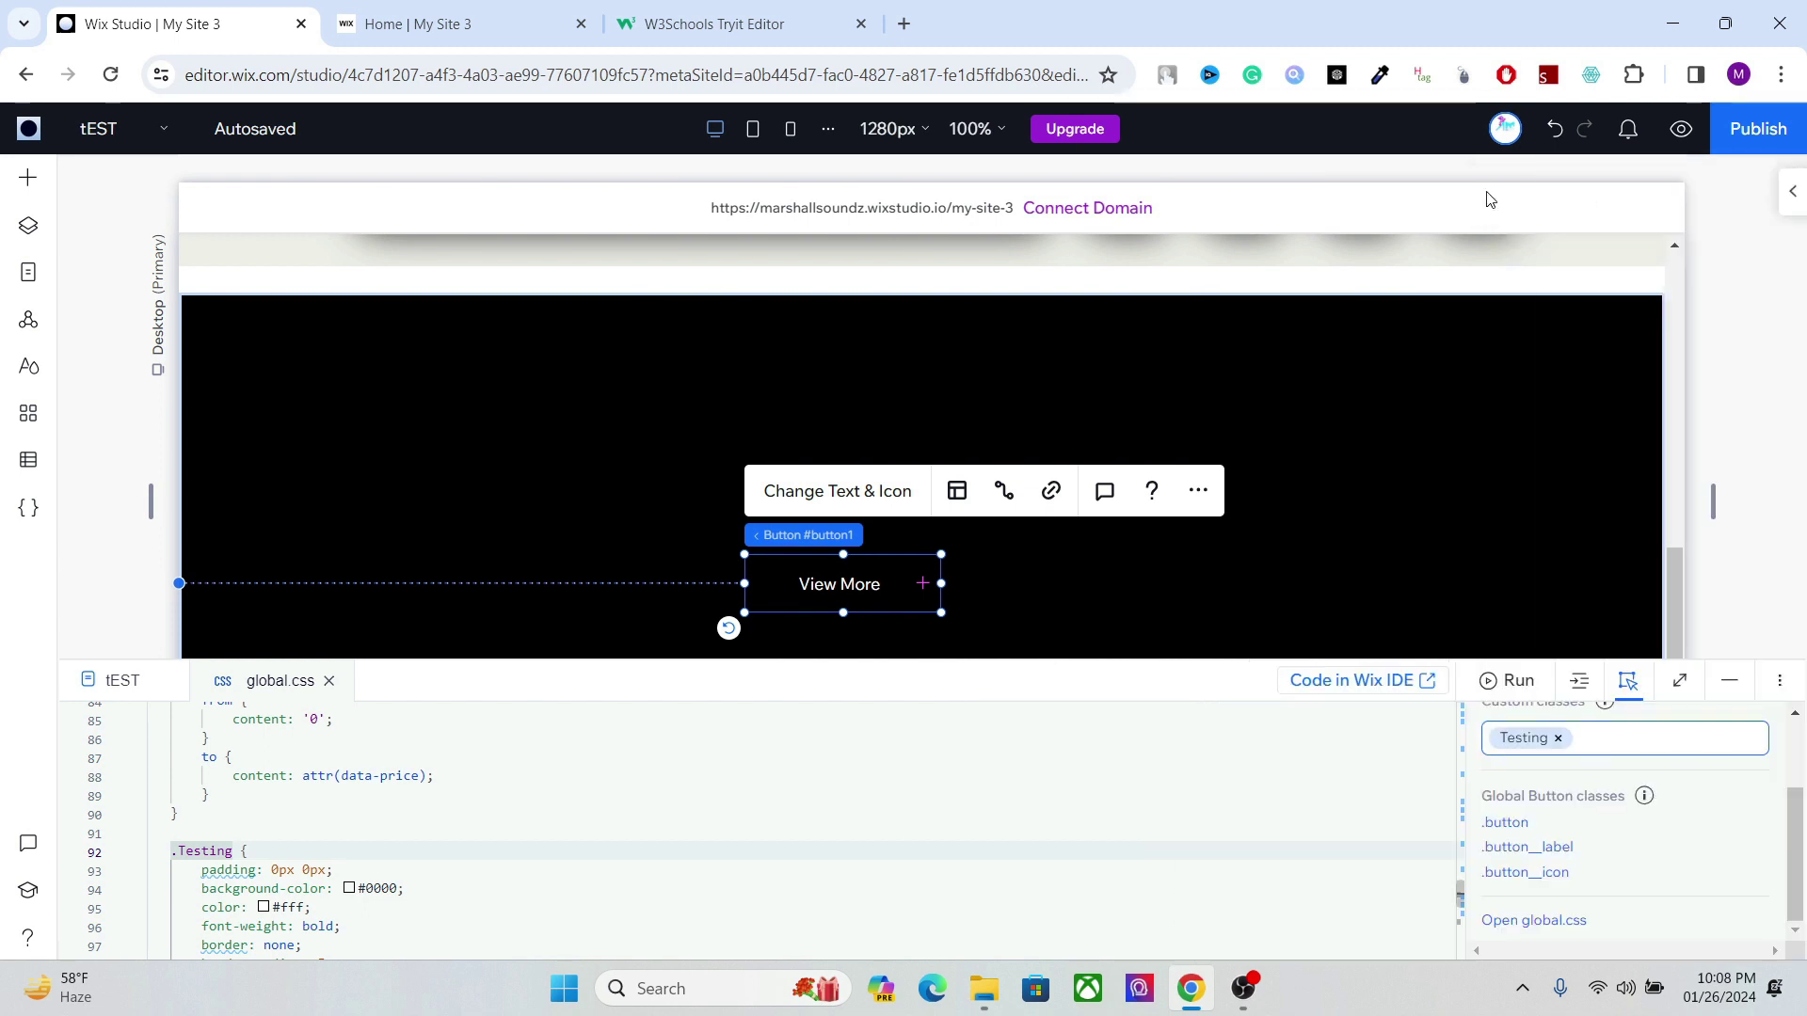